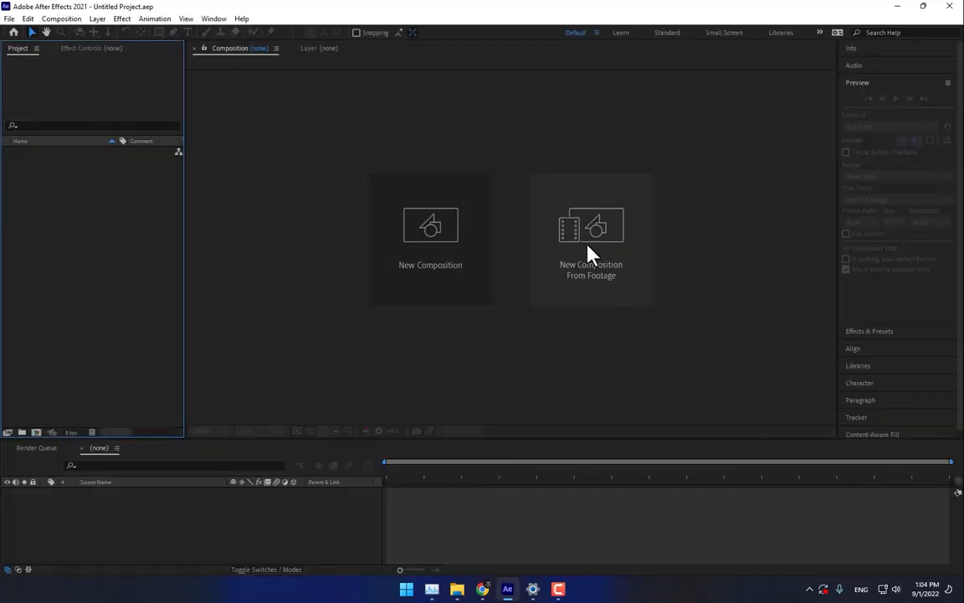
Create a new composition from the Desktop footage Main Shot1.mov and scrub through it at fitted view size.
{"action": "left_click", "coordinate": [587, 254]}
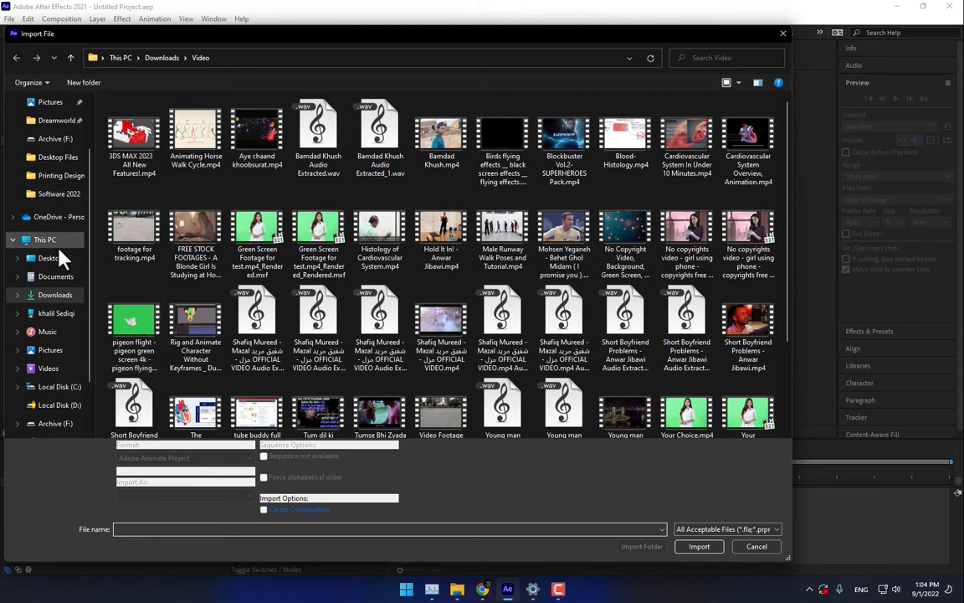
{"action": "left_click", "coordinate": [55, 259]}
{"action": "left_click", "coordinate": [752, 153]}
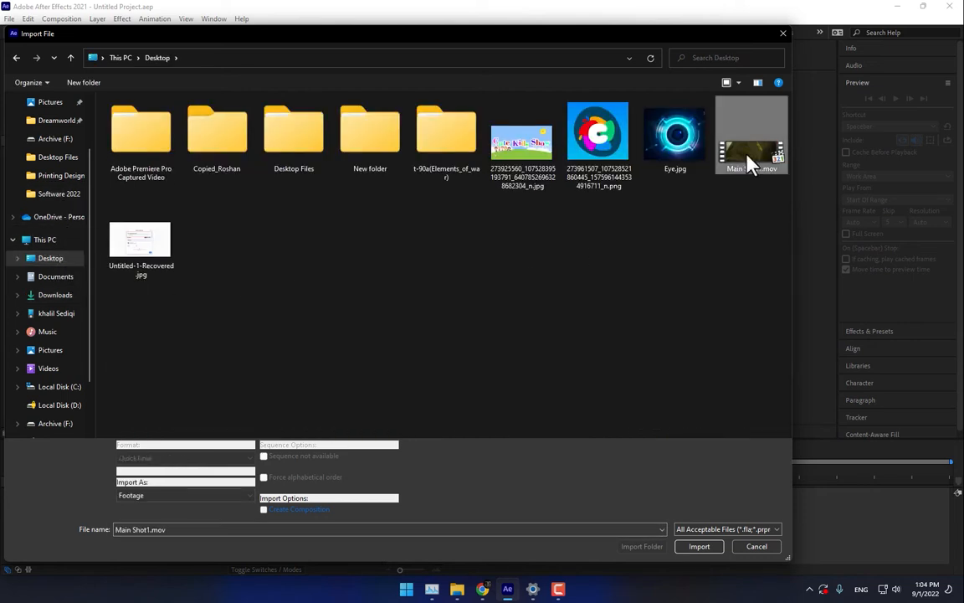
{"action": "double_click", "coordinate": [752, 153]}
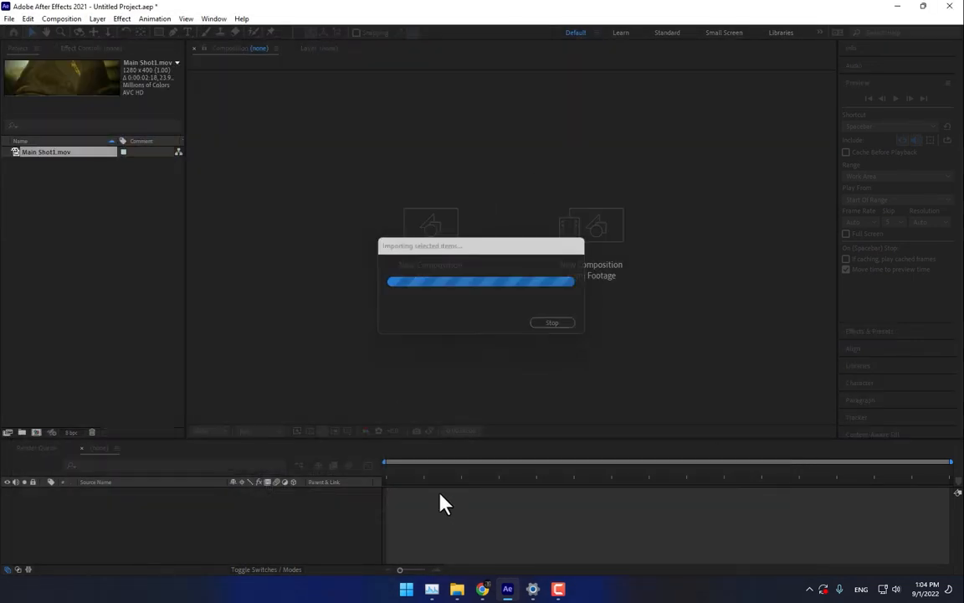
{"action": "left_click_drag", "start_coordinate": [400, 478], "coordinate": [751, 490]}
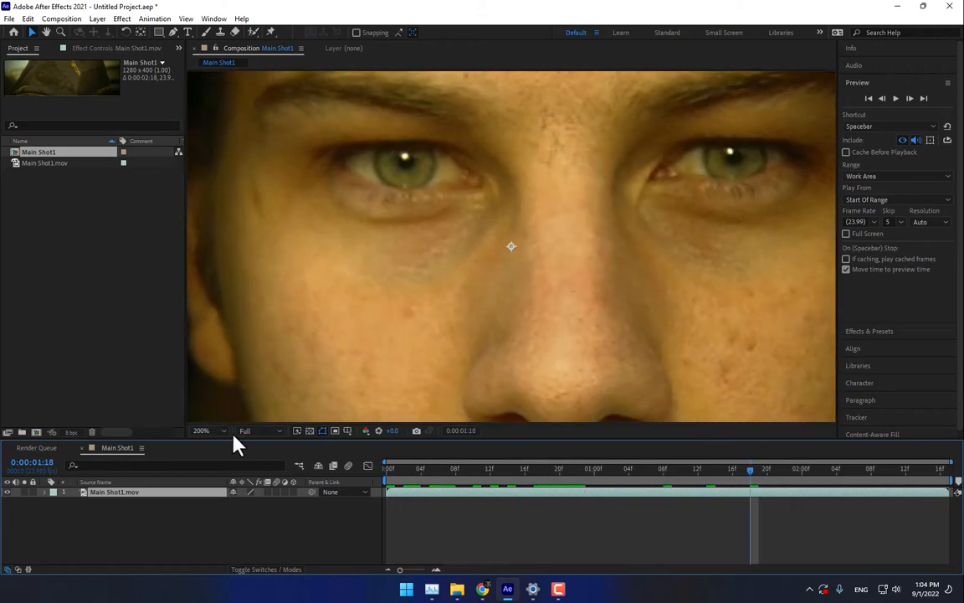
{"action": "left_click", "coordinate": [209, 430]}
{"action": "left_click", "coordinate": [219, 228]}
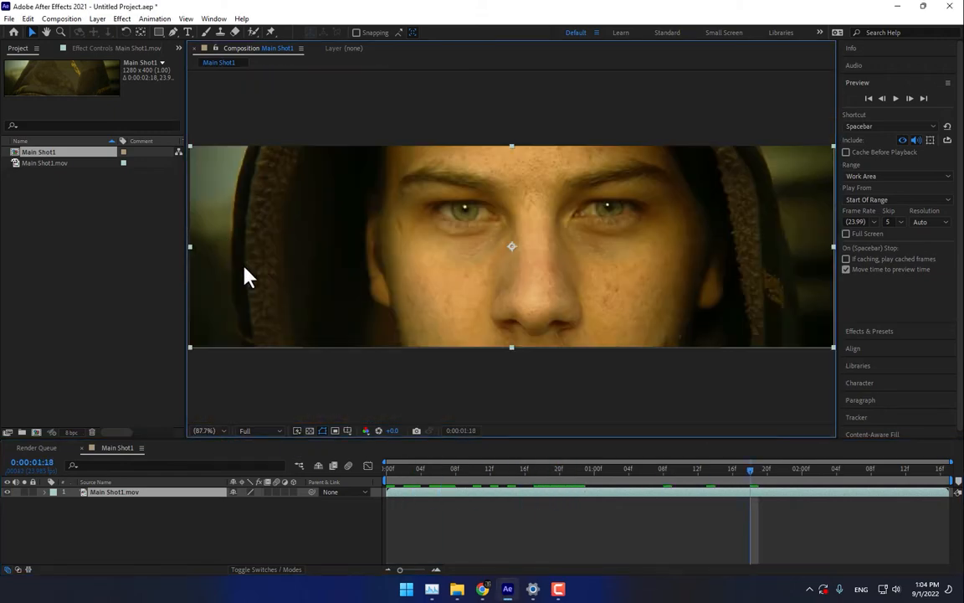
{"action": "left_click_drag", "start_coordinate": [430, 473], "coordinate": [501, 474]}
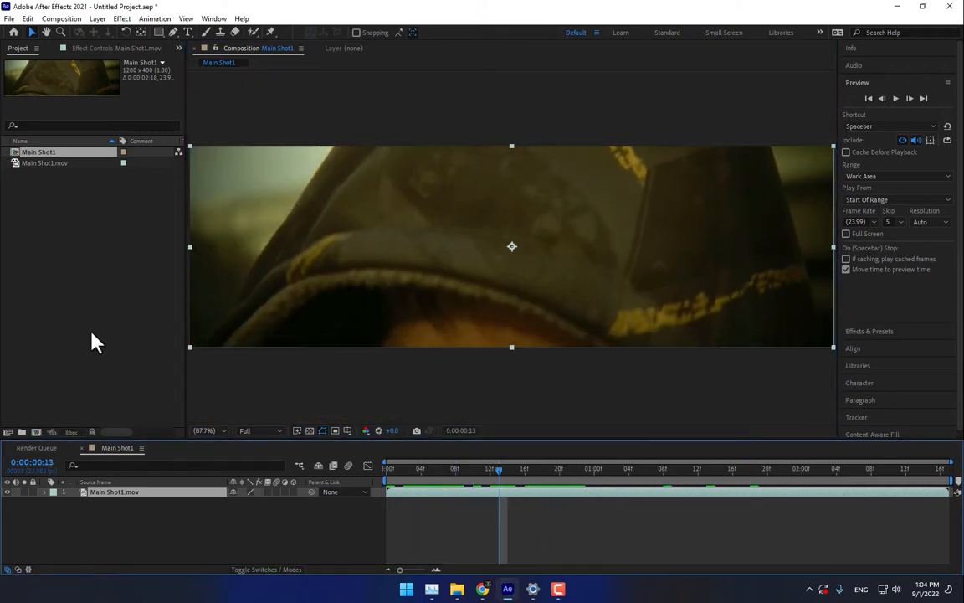
Import Eye.jpg from the Desktop and place it in the Main Shot1 composition above the footage.
{"action": "left_click", "coordinate": [74, 311]}
{"action": "double_click", "coordinate": [74, 313]}
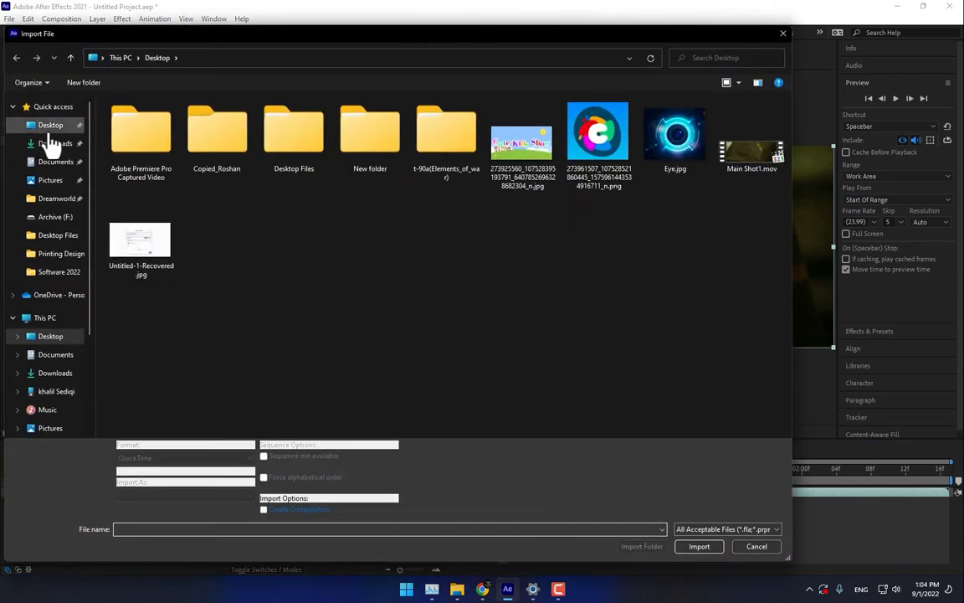
{"action": "double_click", "coordinate": [669, 146]}
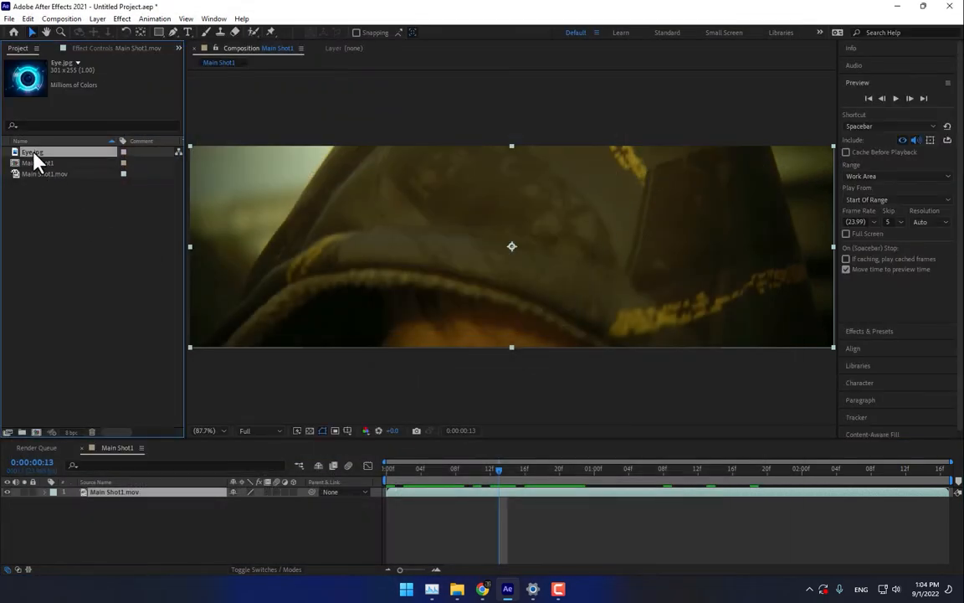
{"action": "left_click_drag", "start_coordinate": [33, 154], "coordinate": [466, 284]}
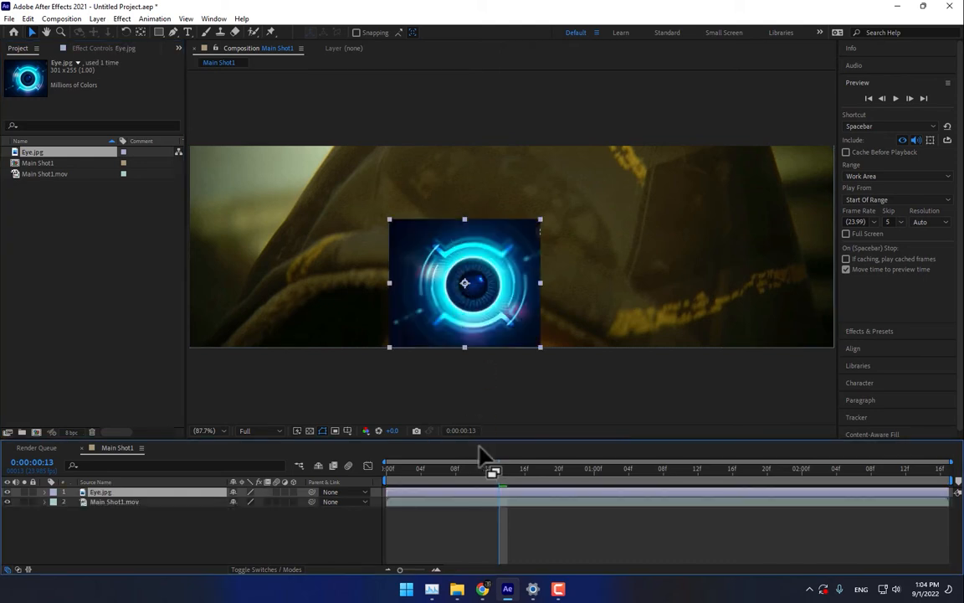
At 0:00:02:12, scale the Eye.jpg layer to 42% and move it over the eye on the left side of the face.
{"action": "left_click_drag", "start_coordinate": [490, 465], "coordinate": [449, 485]}
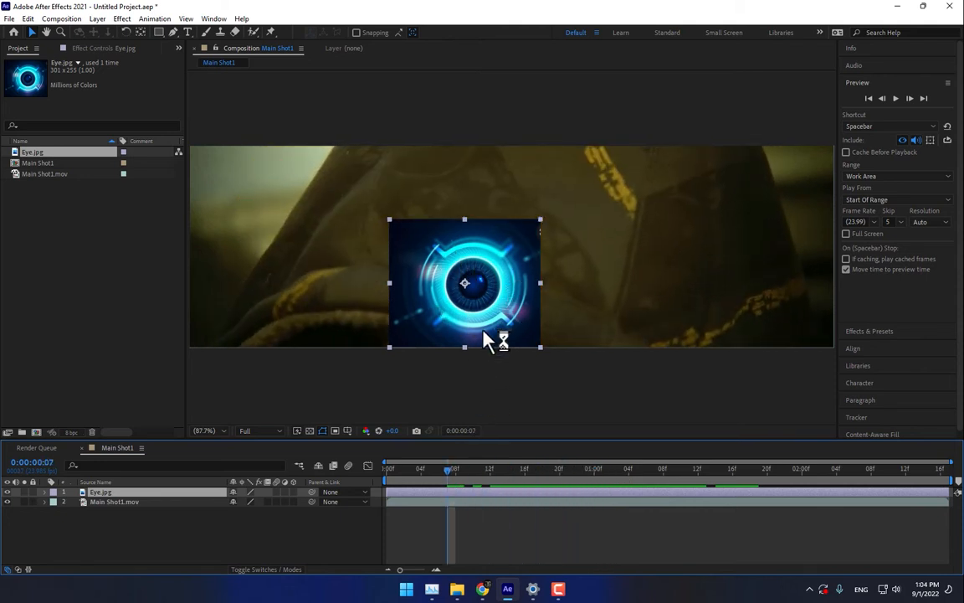
{"action": "left_click_drag", "start_coordinate": [534, 496], "coordinate": [906, 469]}
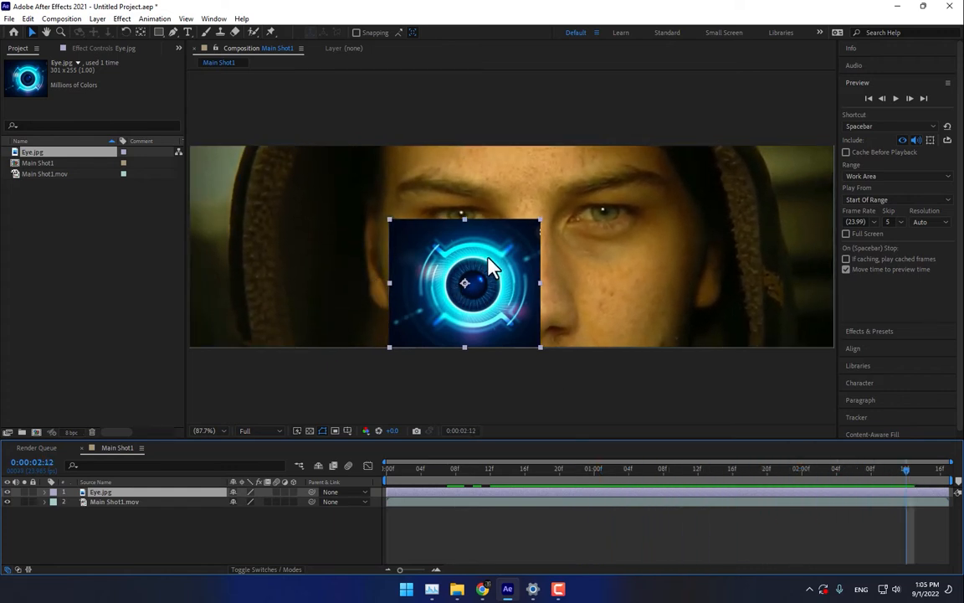
{"action": "key", "text": "s"}
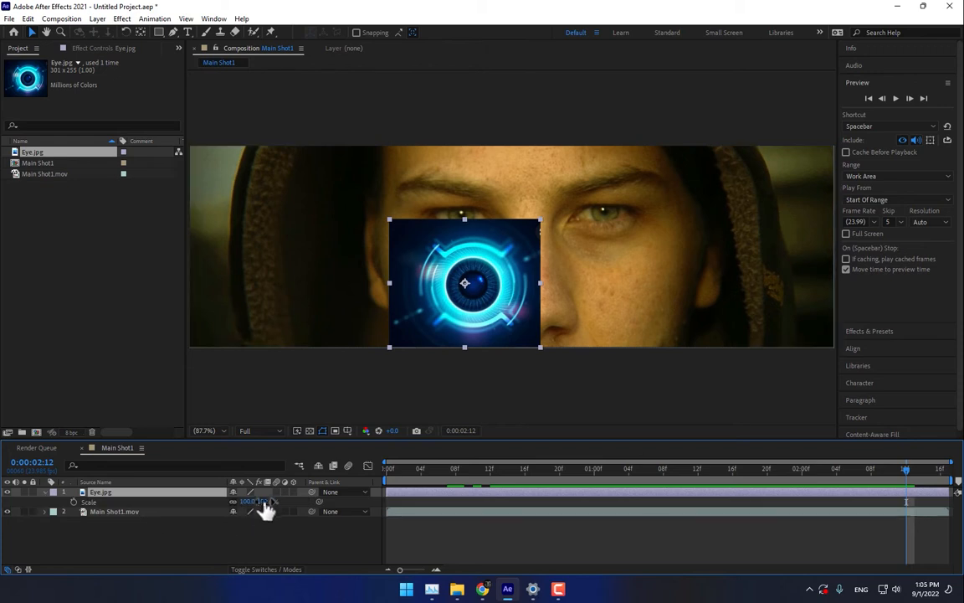
{"action": "left_click_drag", "start_coordinate": [266, 503], "coordinate": [243, 501]}
{"action": "key", "text": "/"}
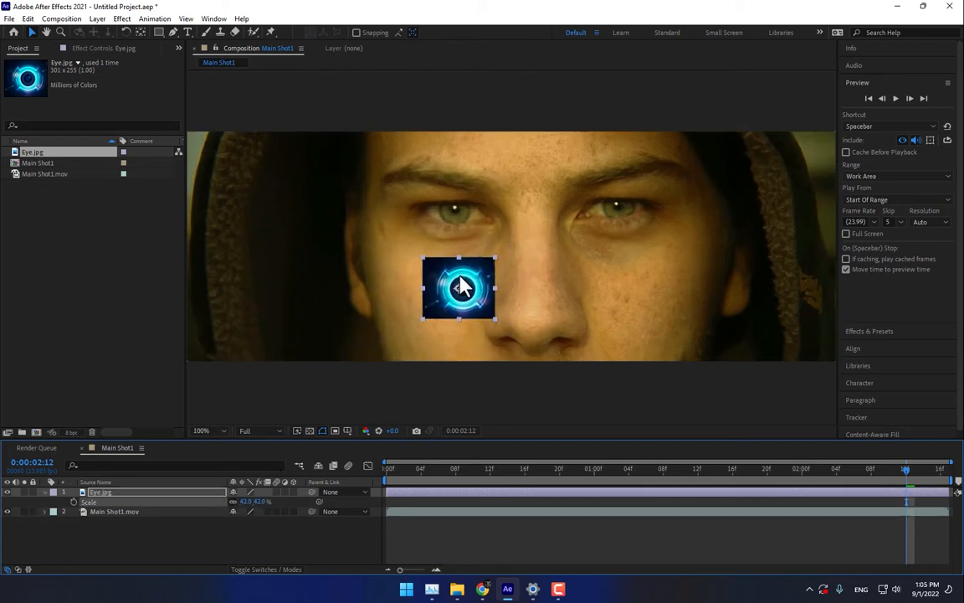
{"action": "left_click_drag", "start_coordinate": [473, 280], "coordinate": [464, 222]}
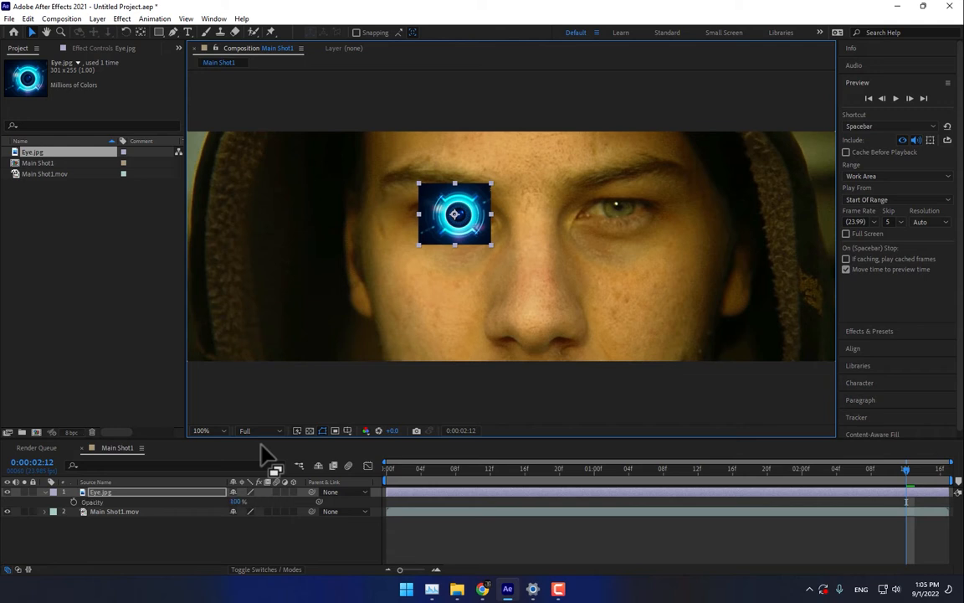
Lower the Eye.jpg layer's opacity to 25% and fit it to the iris beneath at 20% scale.
{"action": "left_click_drag", "start_coordinate": [237, 506], "coordinate": [190, 511]}
{"action": "key", "text": "period"}
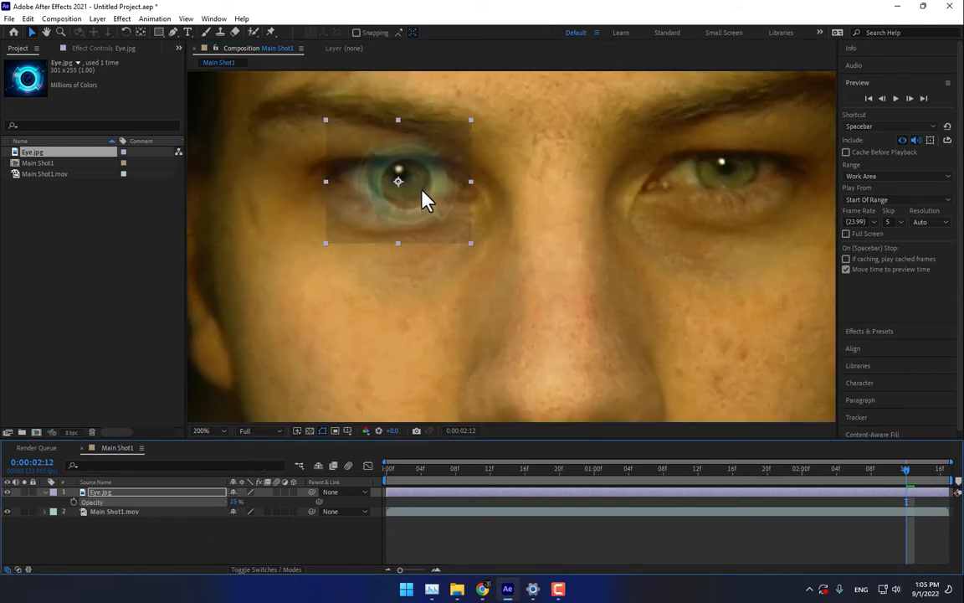
{"action": "key", "text": "s"}
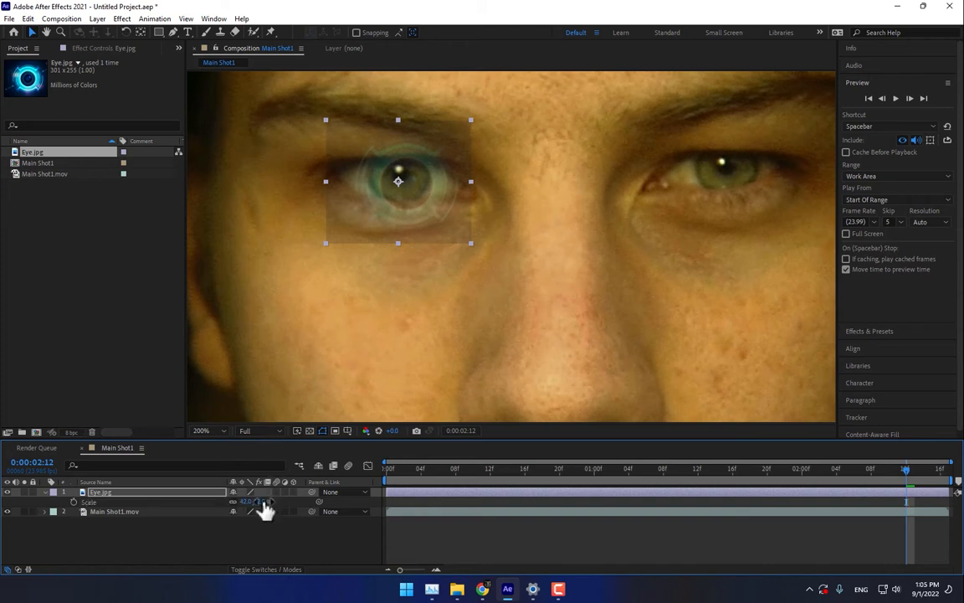
{"action": "left_click_drag", "start_coordinate": [263, 503], "coordinate": [246, 502]}
{"action": "left_click_drag", "start_coordinate": [415, 191], "coordinate": [412, 187]}
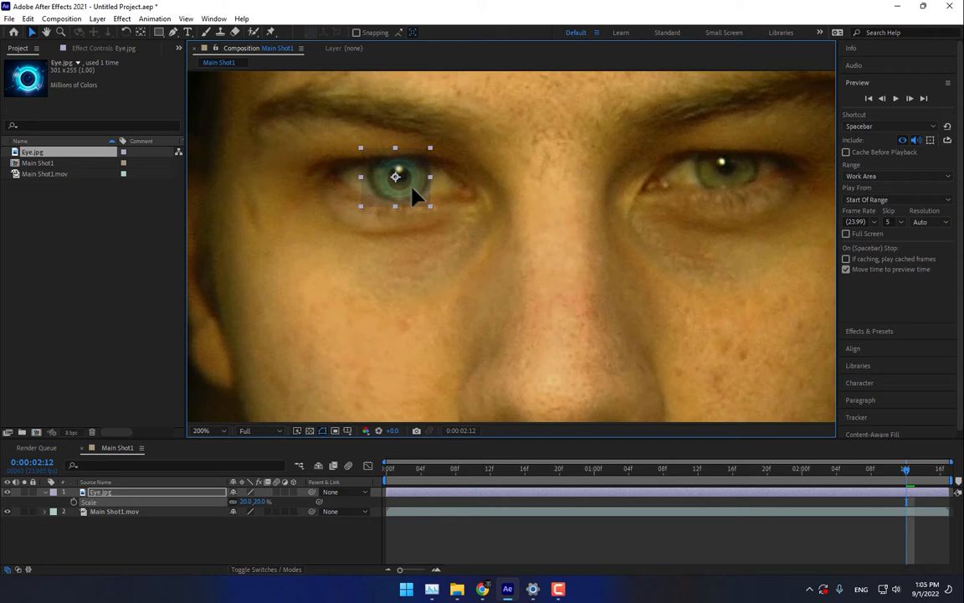
Set the Eye.jpg layer's scale to 42% and reduce its opacity to 3%.
{"action": "key", "text": "."}
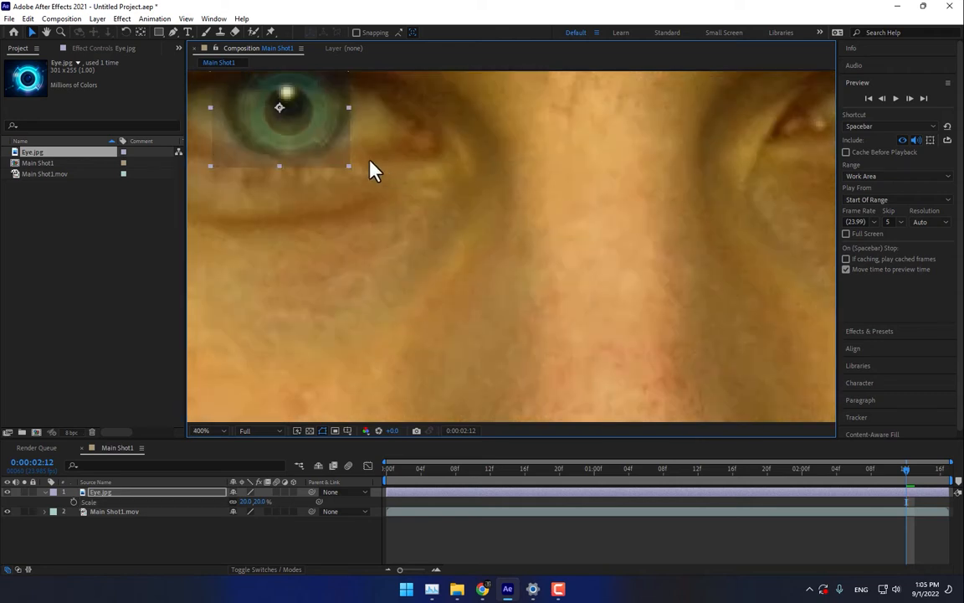
{"action": "key", "text": "h"}
{"action": "left_click_drag", "start_coordinate": [339, 145], "coordinate": [466, 244]}
{"action": "key", "text": "v"}
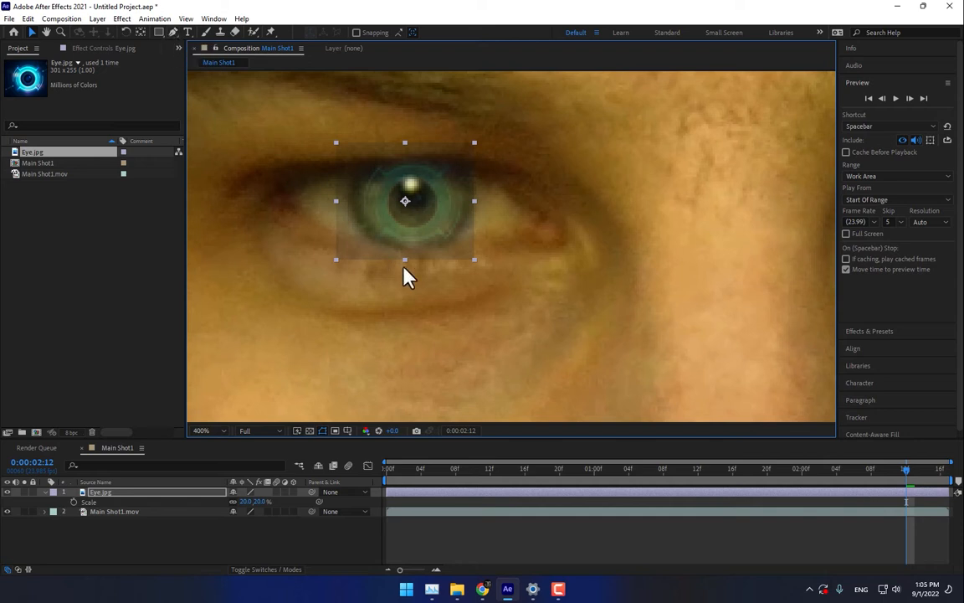
{"action": "key", "text": "p"}
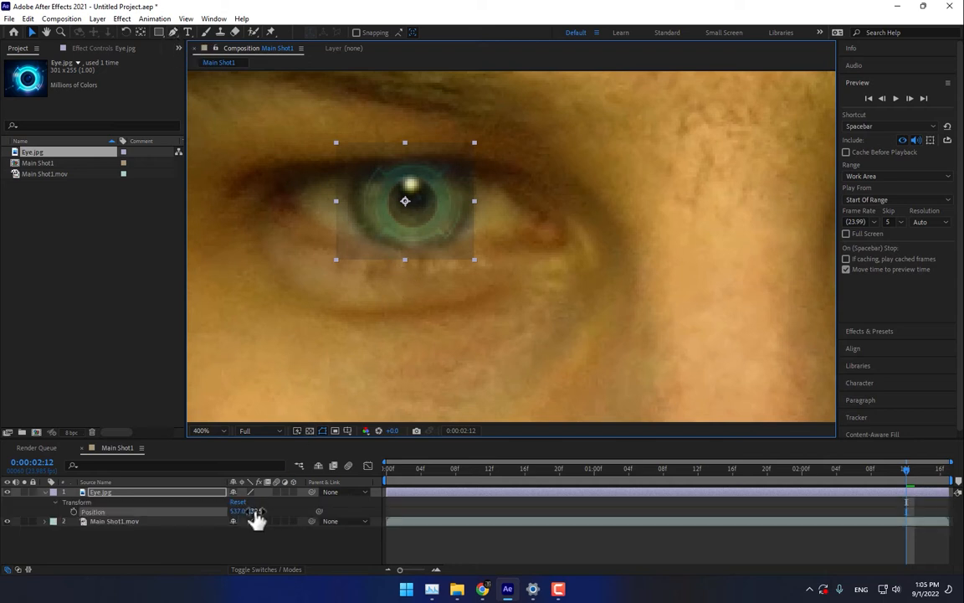
{"action": "key", "text": "s"}
{"action": "key", "text": "s"}
{"action": "key", "text": "s"}
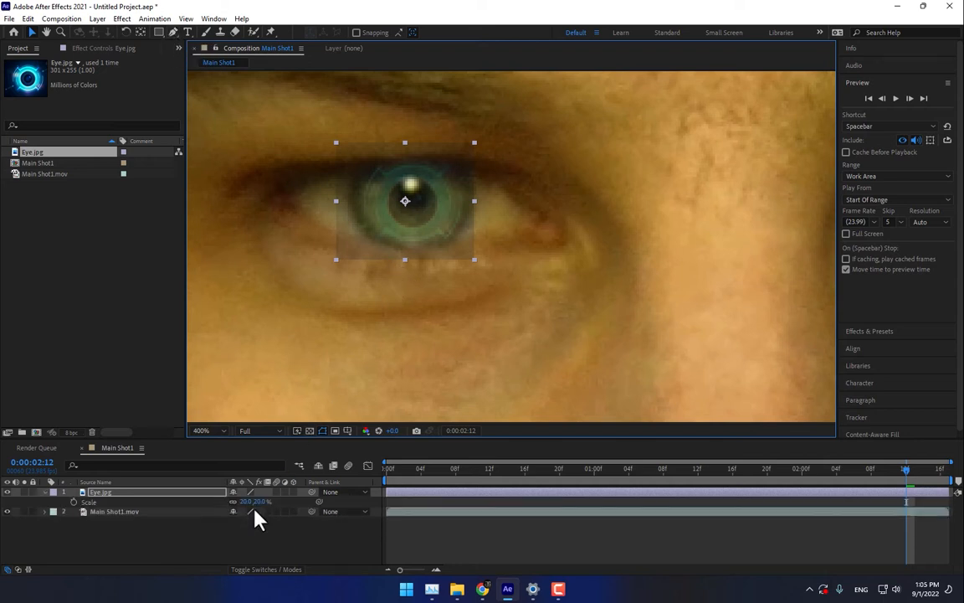
{"action": "left_click_drag", "start_coordinate": [259, 502], "coordinate": [273, 501]}
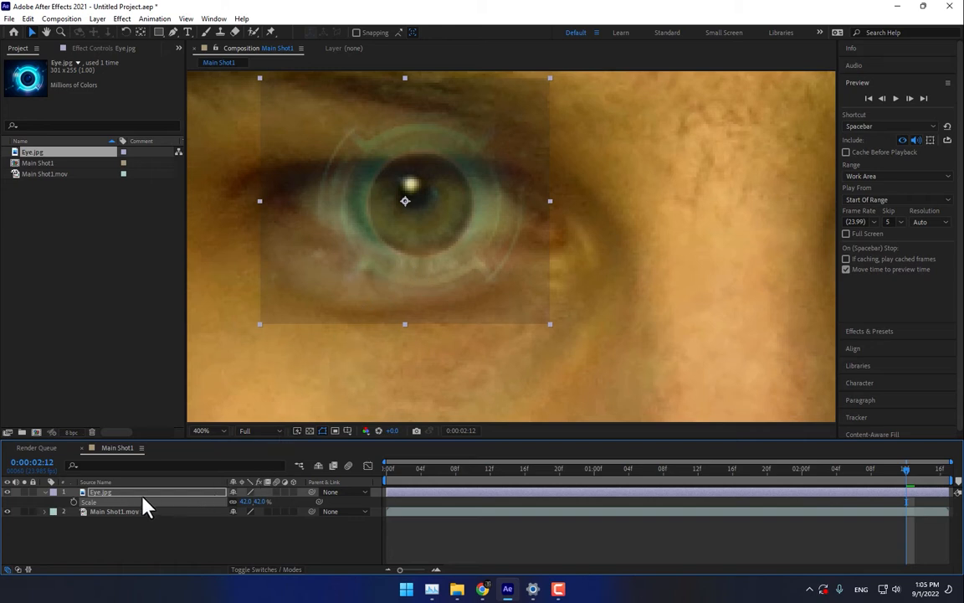
{"action": "key", "text": "t"}
{"action": "left_click_drag", "start_coordinate": [237, 501], "coordinate": [217, 500]}
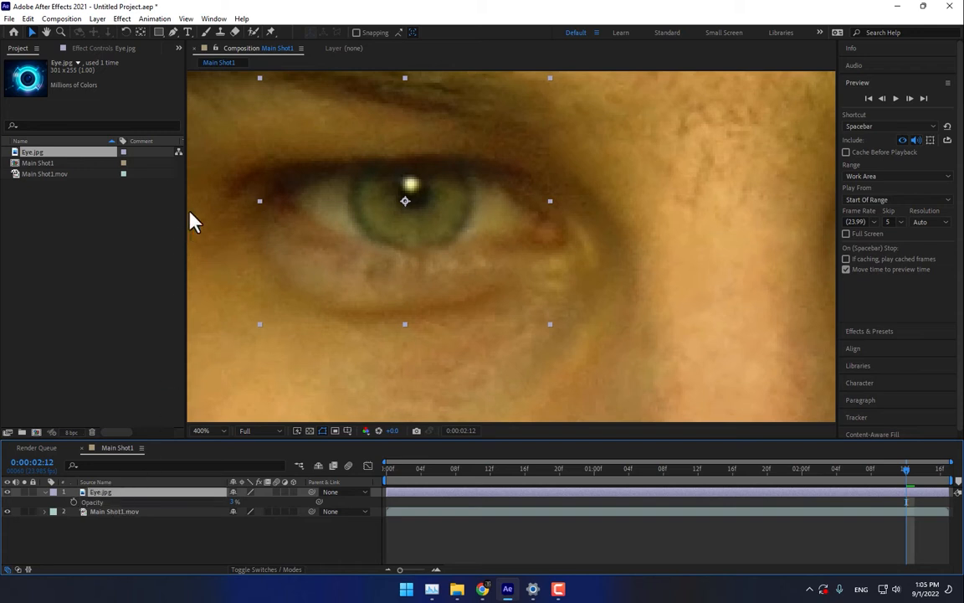
Pre-compose the Eye.jpg layer as "Scifi Eye", moving all attributes into the new composition.
{"action": "right_click", "coordinate": [118, 493]}
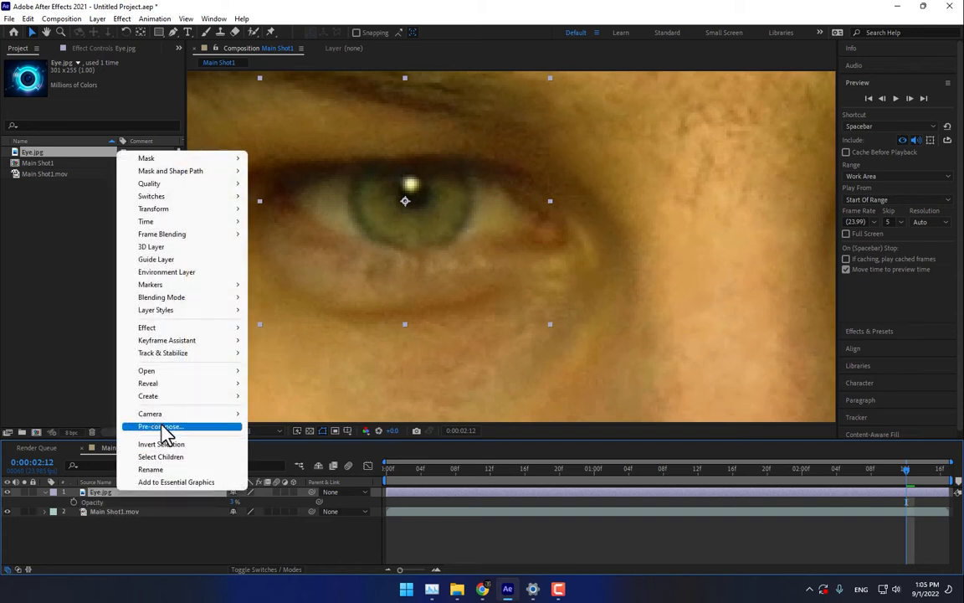
{"action": "left_click", "coordinate": [165, 428]}
{"action": "left_click", "coordinate": [437, 285]}
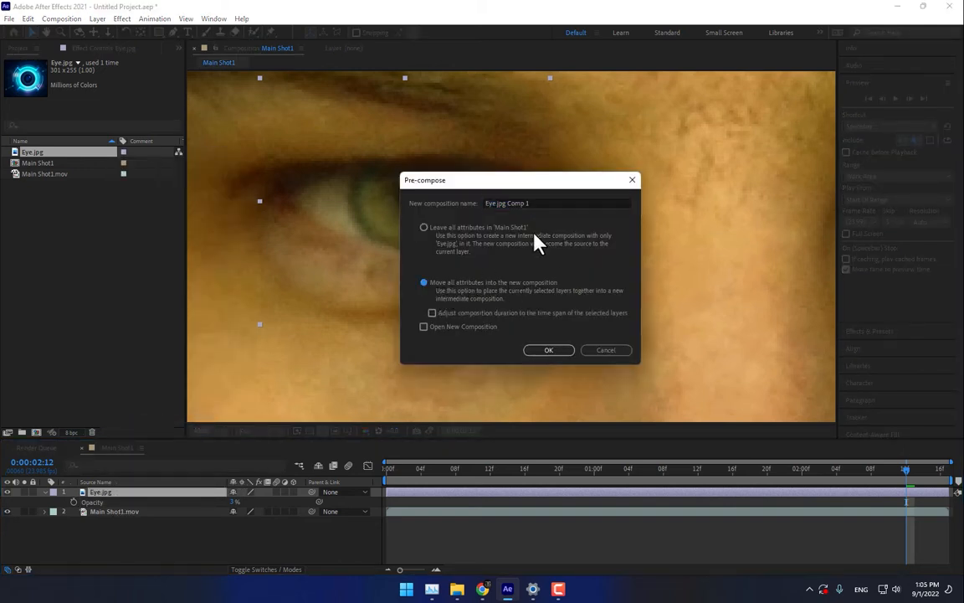
{"action": "left_click", "coordinate": [550, 205]}
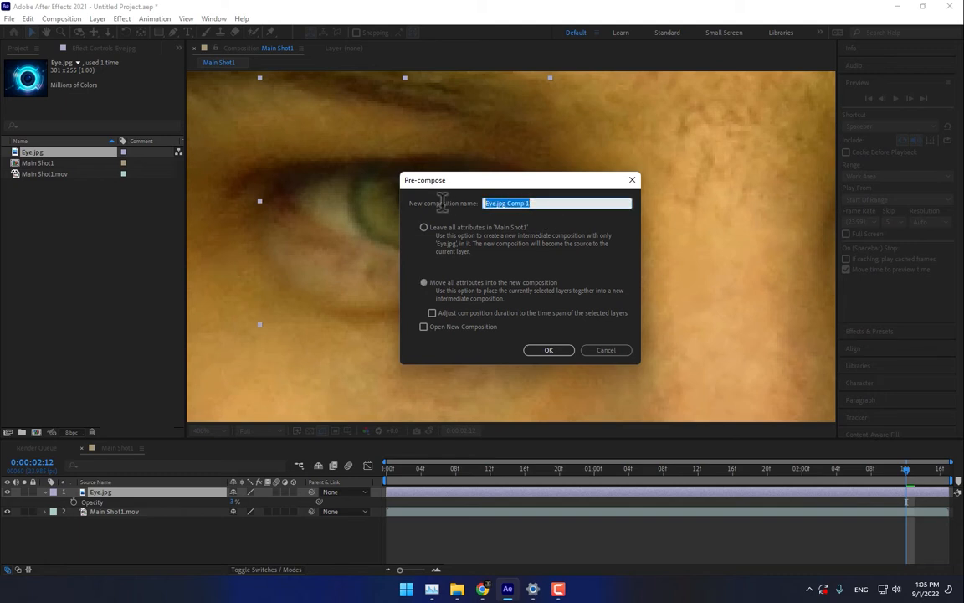
{"action": "type", "text": "Scifi Eye"}
{"action": "key", "text": "Return"}
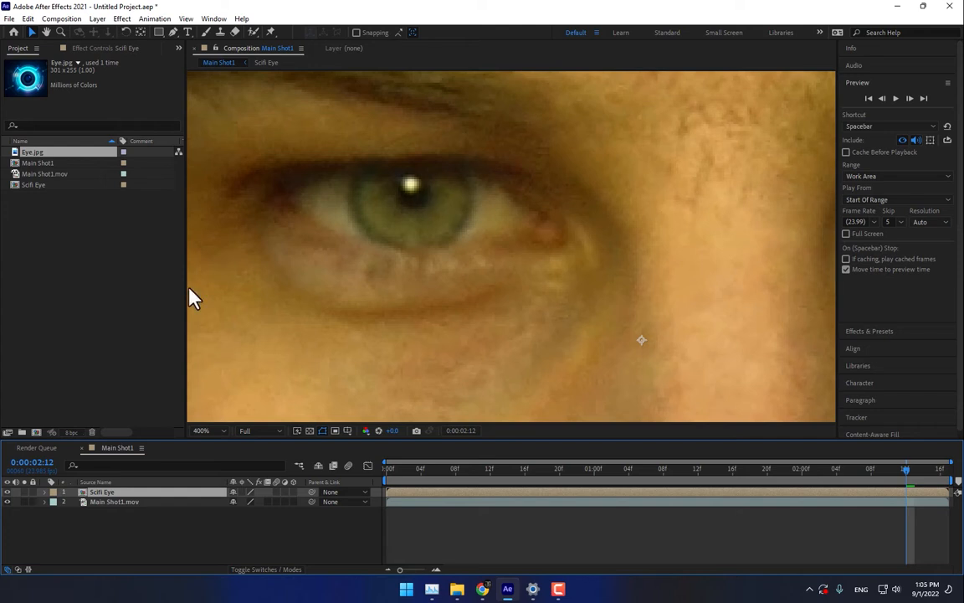
Draw a closed, curved Pen tool mask on the Scifi Eye layer, following the outline of the visible eye.
{"action": "left_click", "coordinate": [173, 32]}
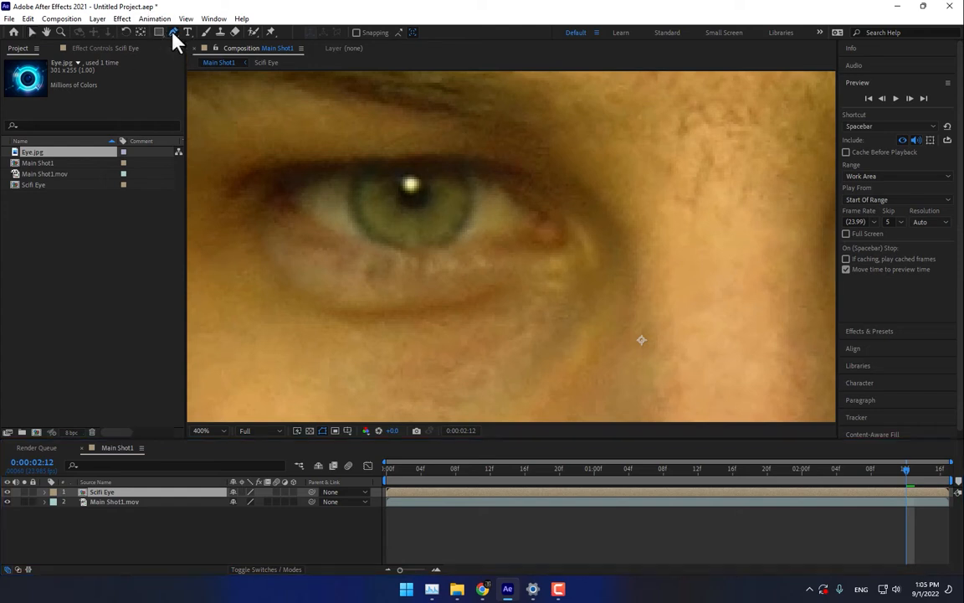
{"action": "left_click", "coordinate": [542, 222]}
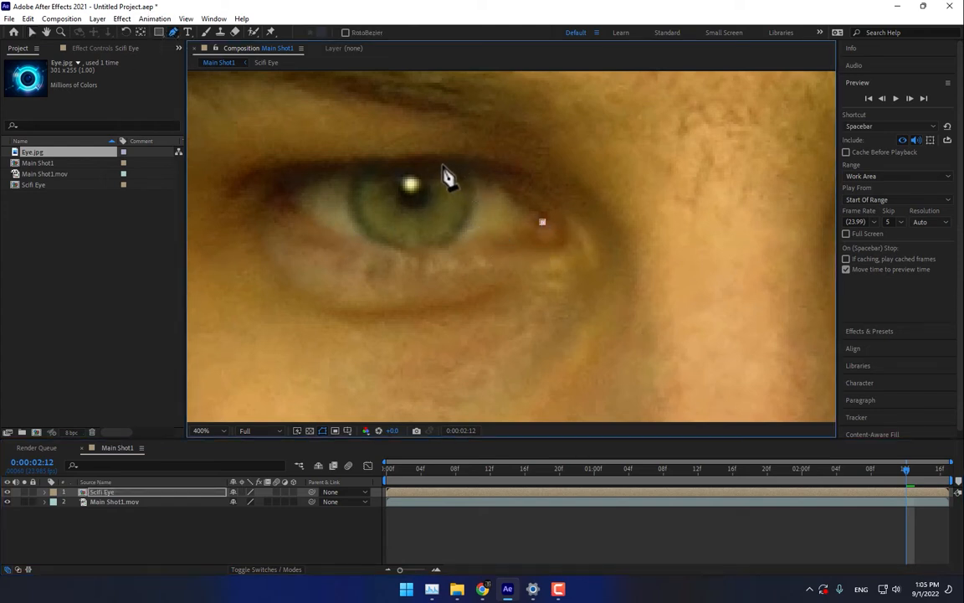
{"action": "left_click_drag", "start_coordinate": [442, 163], "coordinate": [381, 154]}
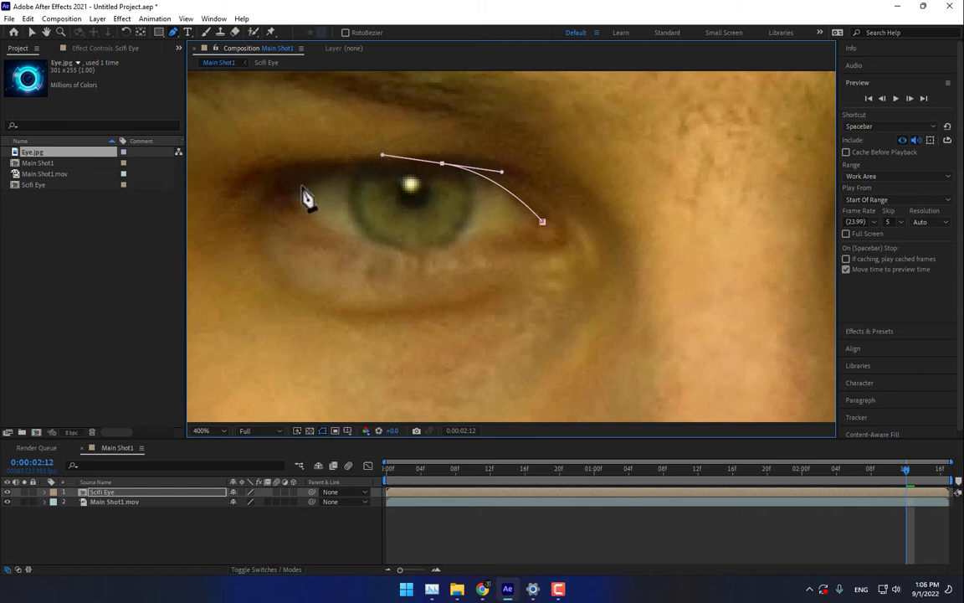
{"action": "left_click_drag", "start_coordinate": [307, 181], "coordinate": [330, 228]}
{"action": "left_click_drag", "start_coordinate": [437, 254], "coordinate": [516, 252]}
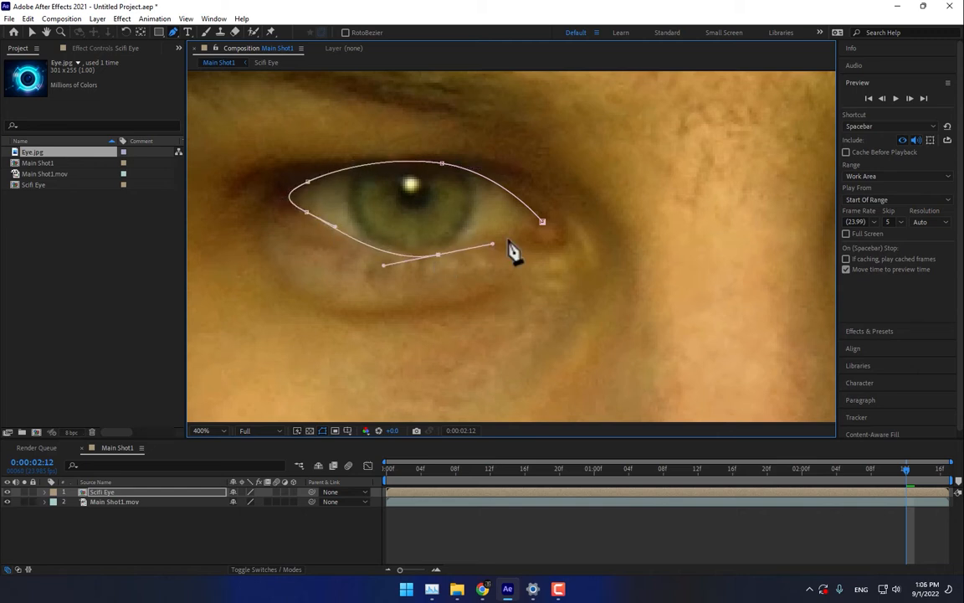
{"action": "left_click", "coordinate": [543, 223]}
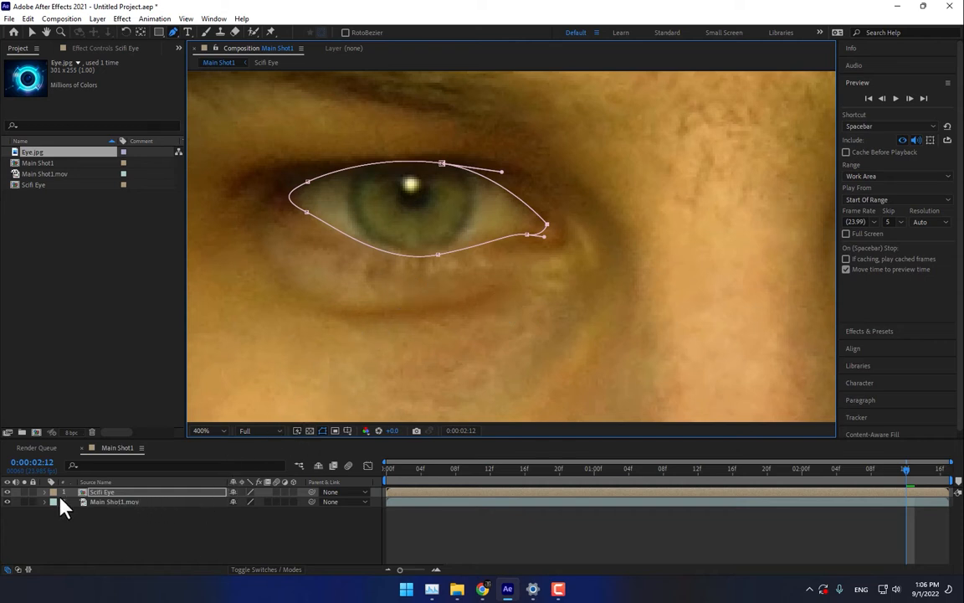
Open the Scifi Eye composition and set the Eye.jpg layer's opacity to 100%.
{"action": "double_click", "coordinate": [109, 493]}
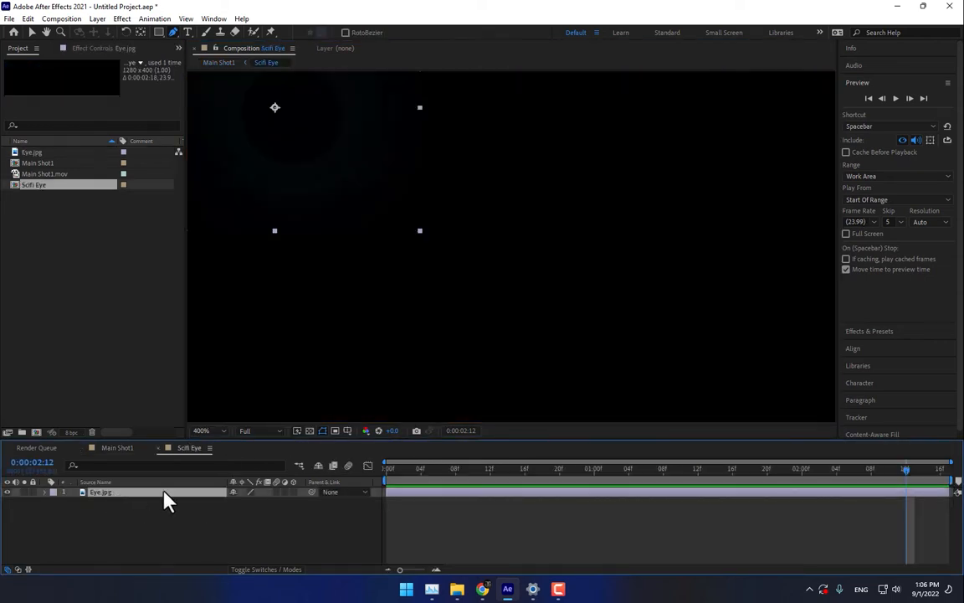
{"action": "key", "text": "t"}
{"action": "left_click_drag", "start_coordinate": [238, 502], "coordinate": [361, 509]}
{"action": "left_click_drag", "start_coordinate": [327, 273], "coordinate": [419, 361]}
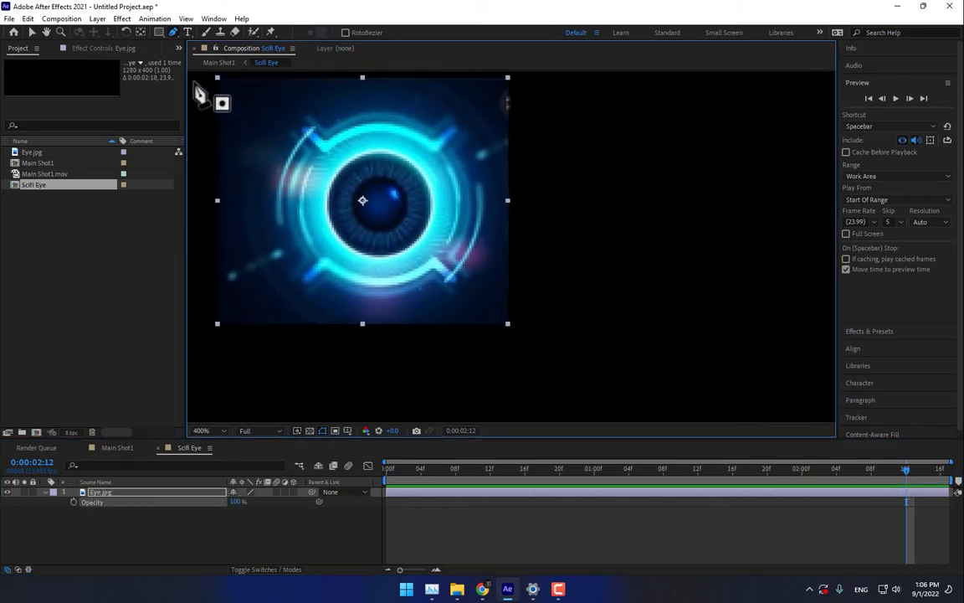
Move the Eye.jpg layer's anchor point to the center of the pupil and return to the Main Shot1 composition.
{"action": "left_click", "coordinate": [139, 32]}
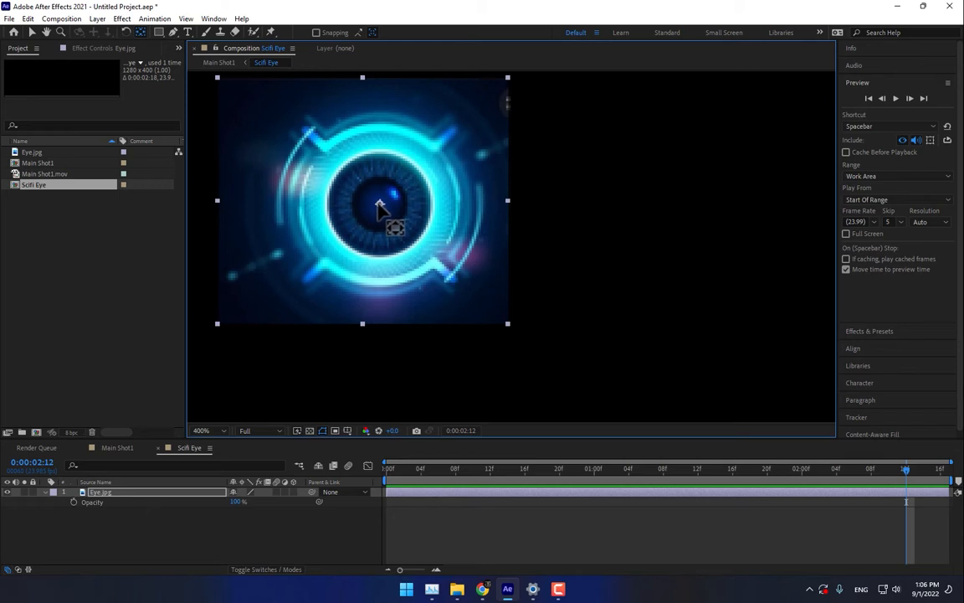
{"action": "left_click", "coordinate": [115, 448]}
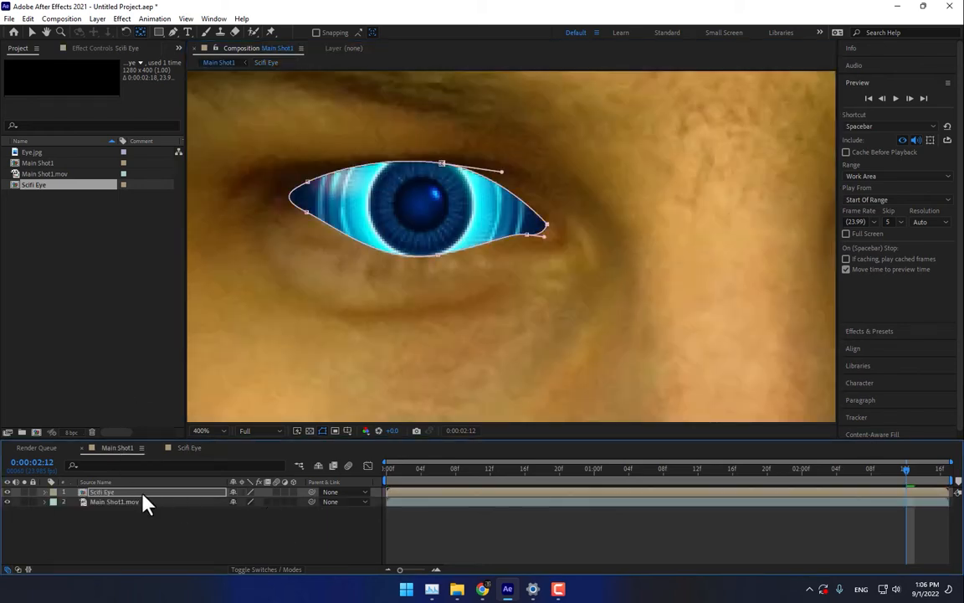
Set the Scifi Eye layer's mask feather to 6.9 pixels and its mask expansion to -5.1 pixels.
{"action": "left_click", "coordinate": [142, 493]}
{"action": "key", "text": "m"}
{"action": "key", "text": "m"}
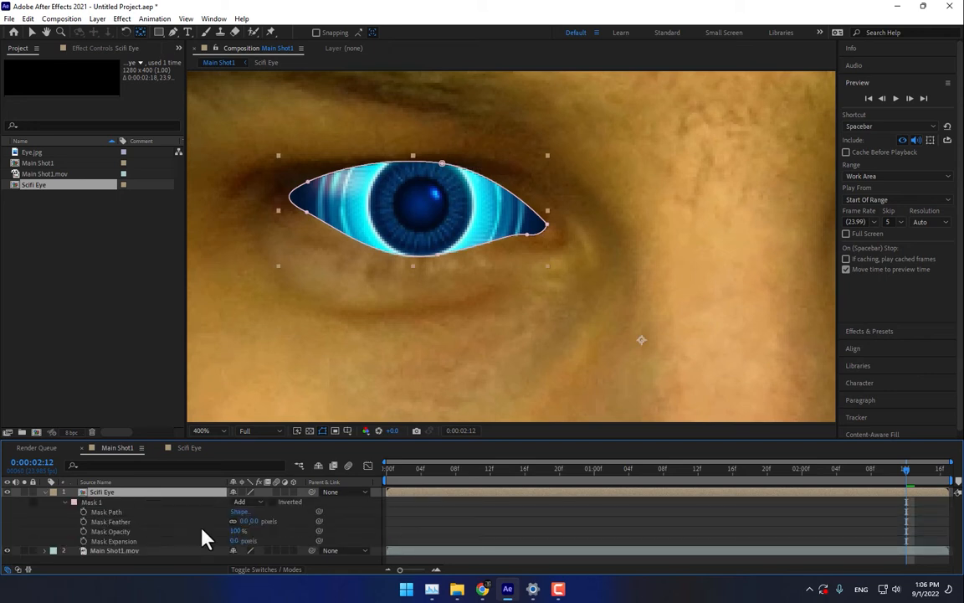
{"action": "left_click_drag", "start_coordinate": [256, 521], "coordinate": [168, 541]}
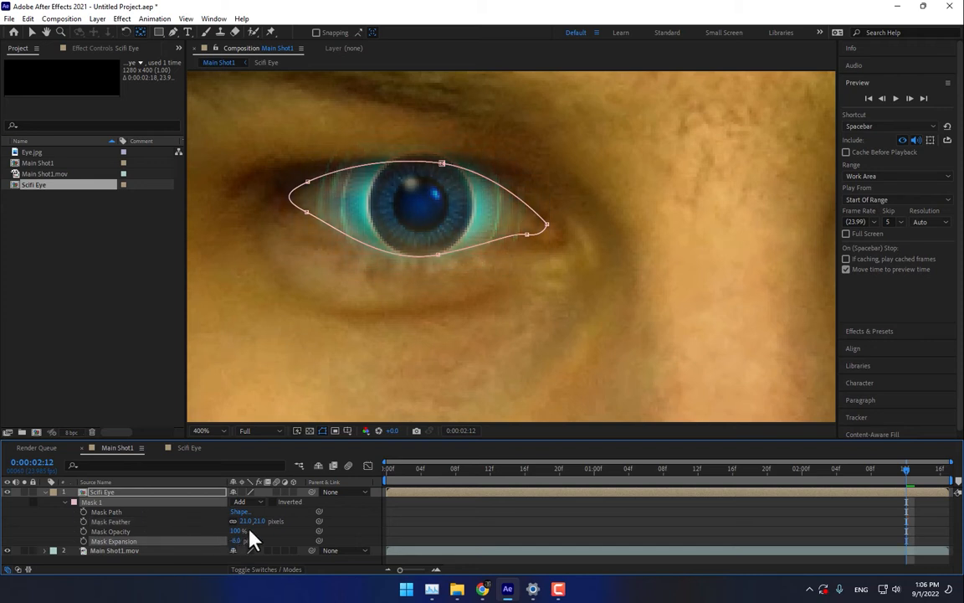
{"action": "left_click_drag", "start_coordinate": [243, 521], "coordinate": [268, 541]}
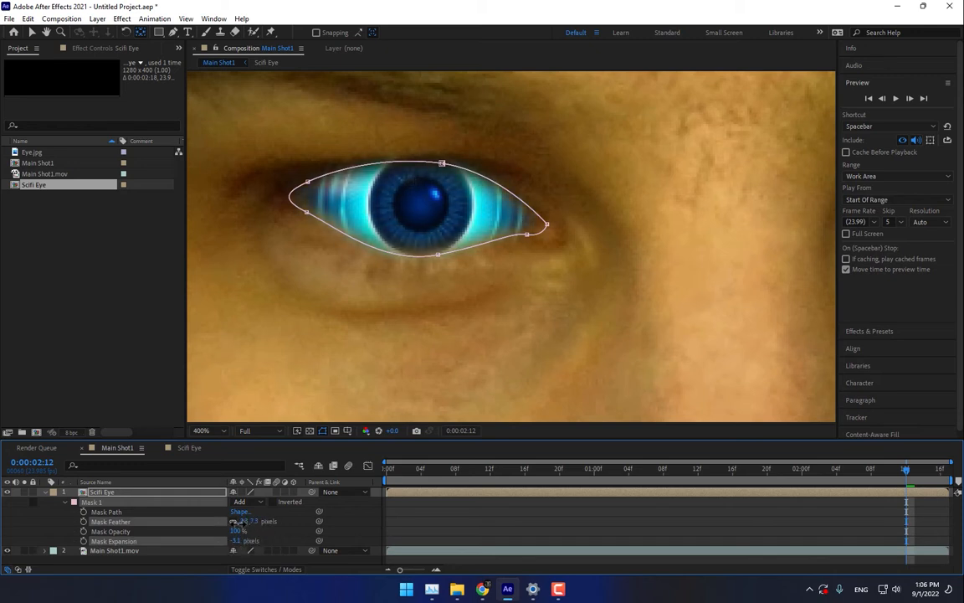
{"action": "mouse_move", "coordinate": [234, 524]}
{"action": "left_mouse_down"}
{"action": "mouse_move", "coordinate": [249, 542]}
{"action": "mouse_move", "coordinate": [209, 538]}
{"action": "mouse_move", "coordinate": [243, 539]}
{"action": "mouse_move", "coordinate": [243, 522]}
{"action": "left_mouse_up"}
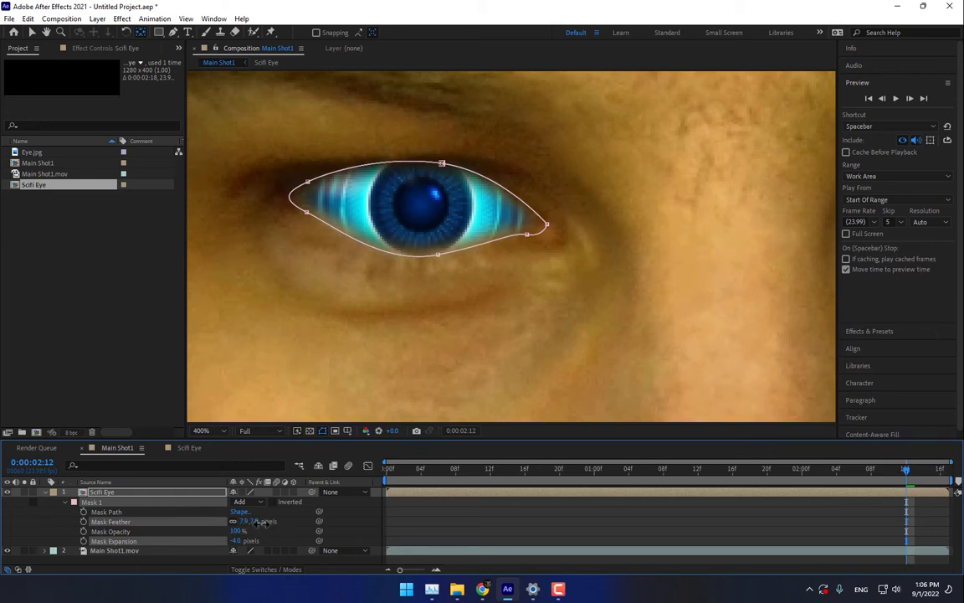
{"action": "left_click", "coordinate": [316, 561]}
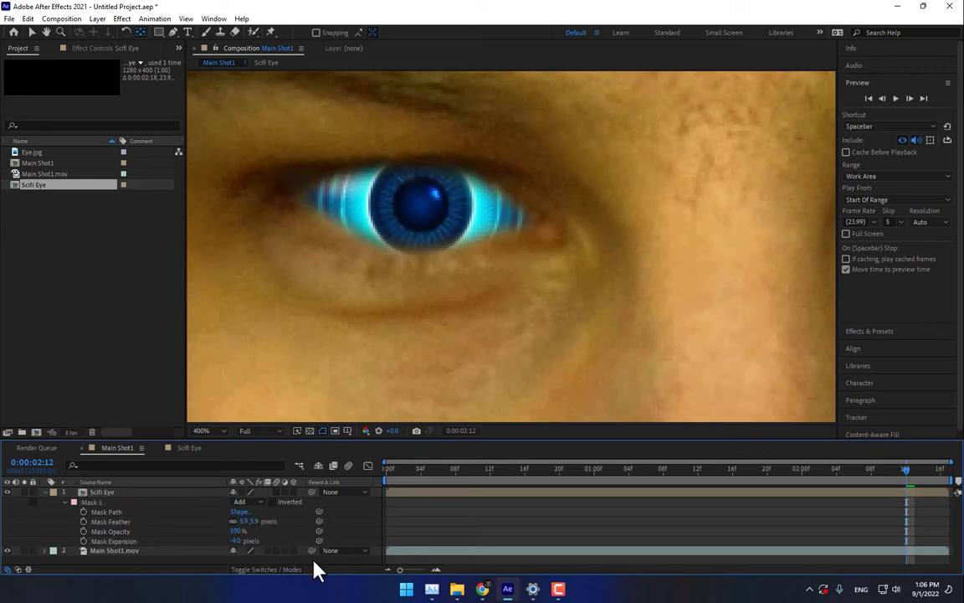
{"action": "scroll", "coordinate": [544, 330], "scroll_direction": "down", "scroll_amount": 6}
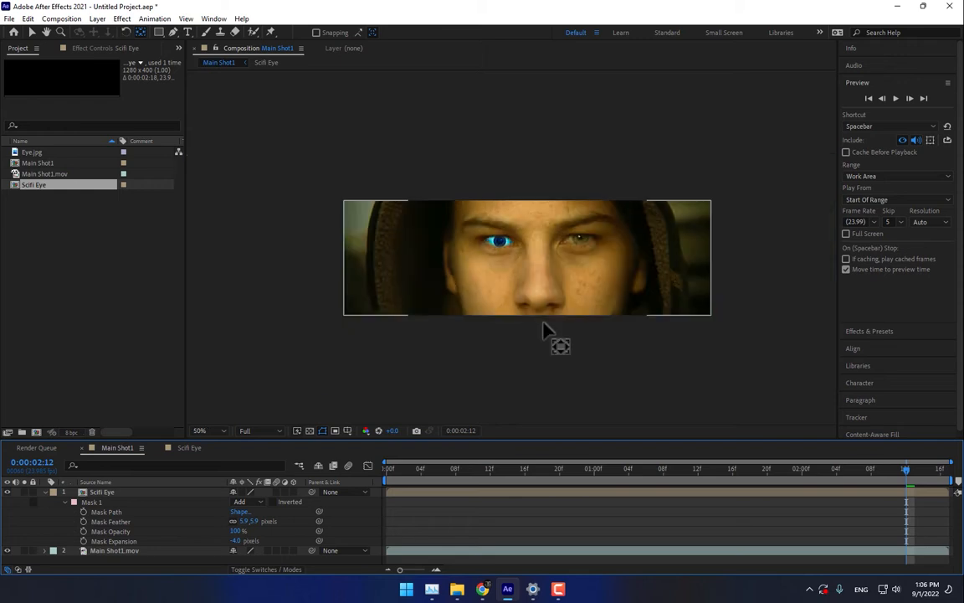
{"action": "scroll", "coordinate": [544, 331], "scroll_direction": "up", "scroll_amount": 2}
{"action": "scroll", "coordinate": [494, 261], "scroll_direction": "up", "scroll_amount": 2}
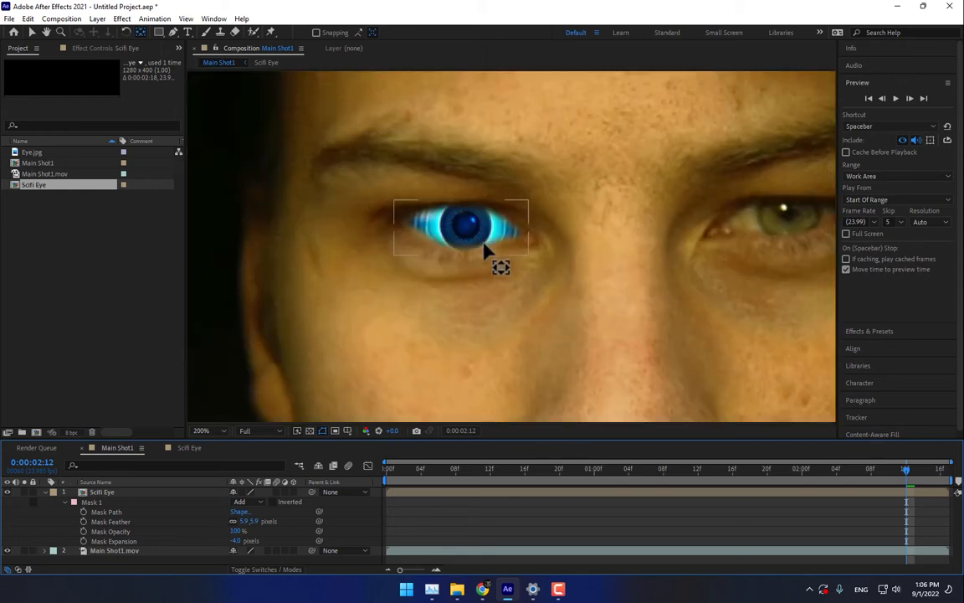
{"action": "left_click", "coordinate": [118, 493]}
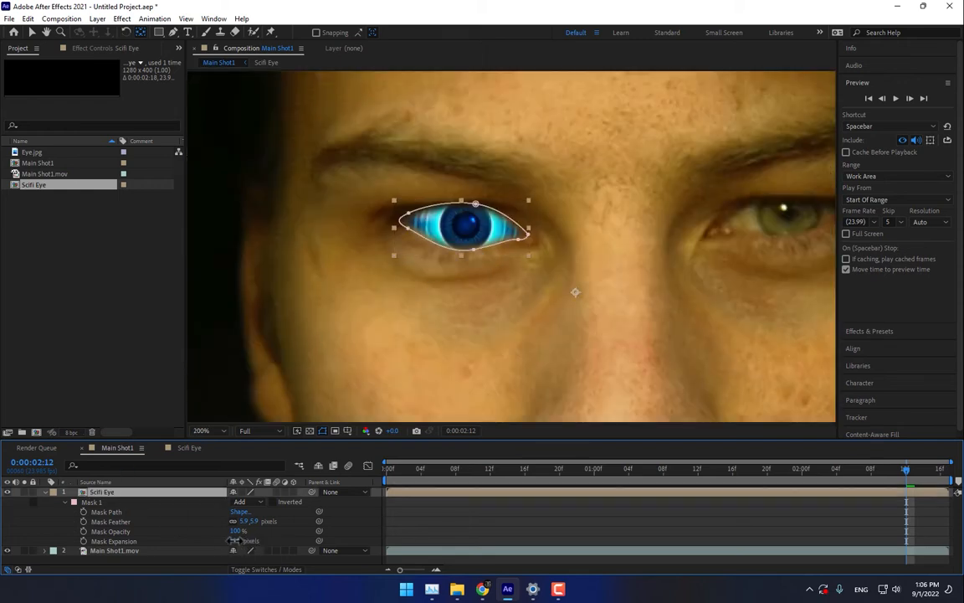
{"action": "left_click_drag", "start_coordinate": [236, 541], "coordinate": [274, 521]}
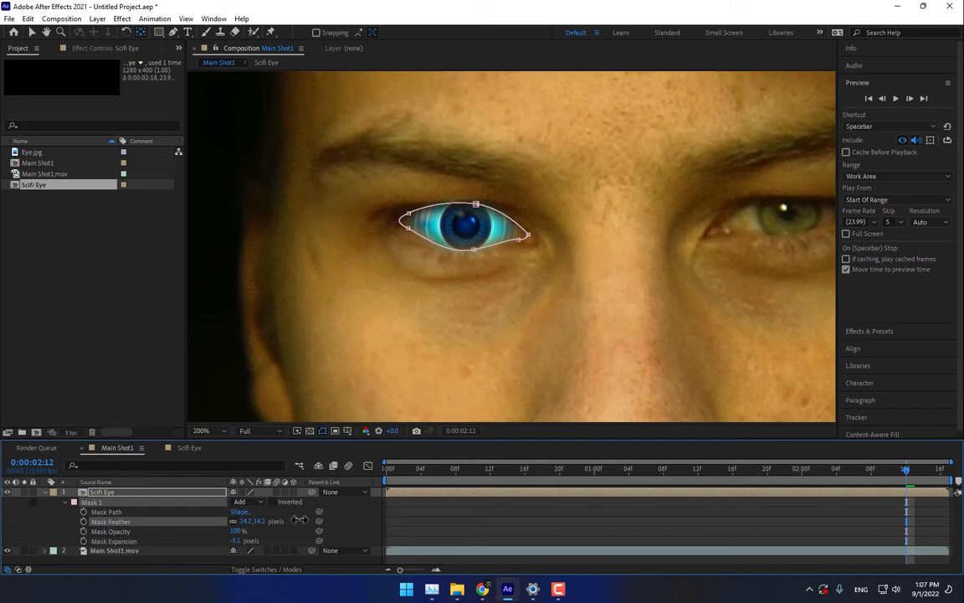
{"action": "left_click_drag", "start_coordinate": [234, 521], "coordinate": [219, 526]}
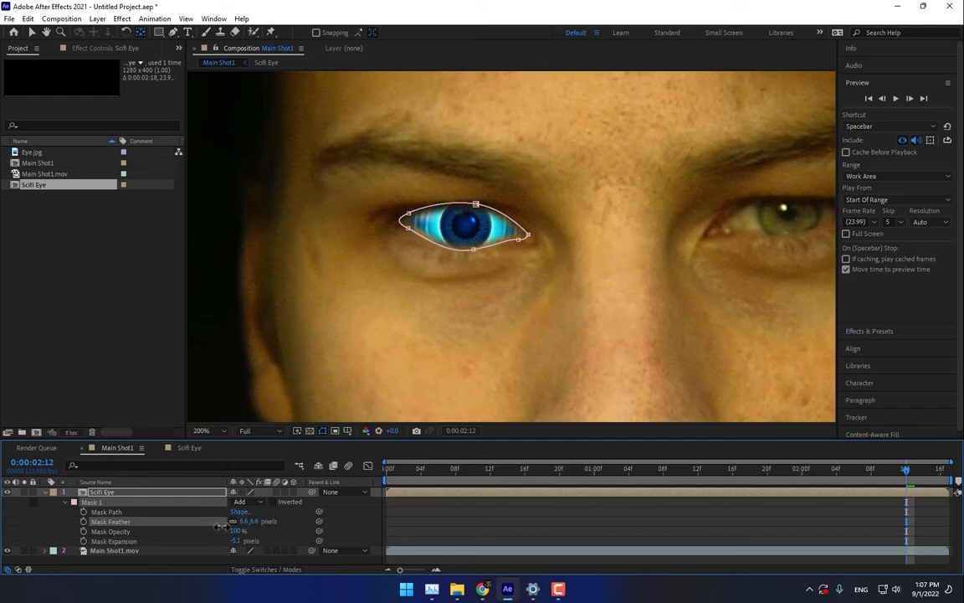
{"action": "left_click", "coordinate": [288, 538]}
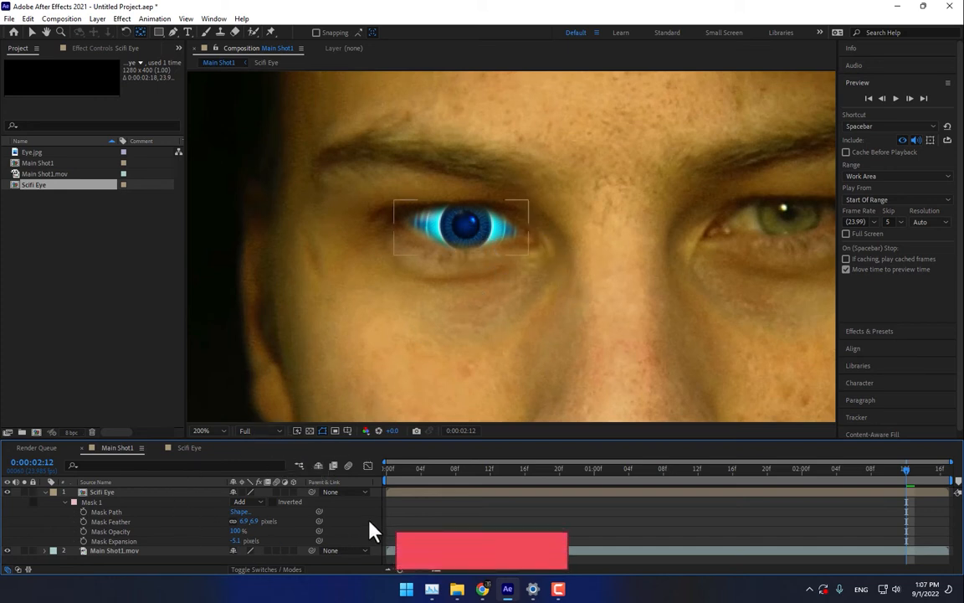
Create a 1280 x 400 px dark gray solid named "Eye Shadow" and hide its layer.
{"action": "key", "text": "ctrl+y"}
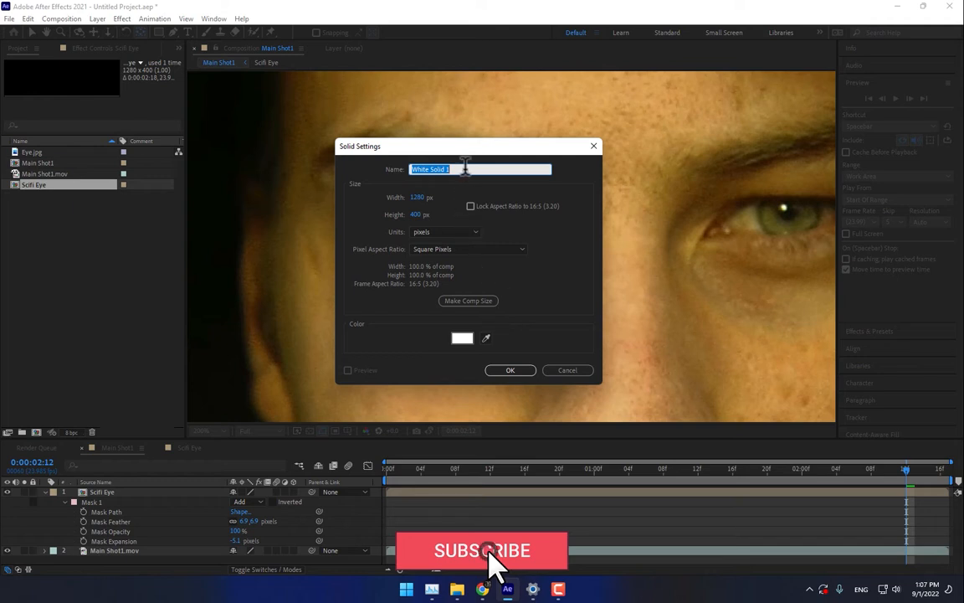
{"action": "left_click", "coordinate": [486, 337]}
{"action": "left_click", "coordinate": [504, 284]}
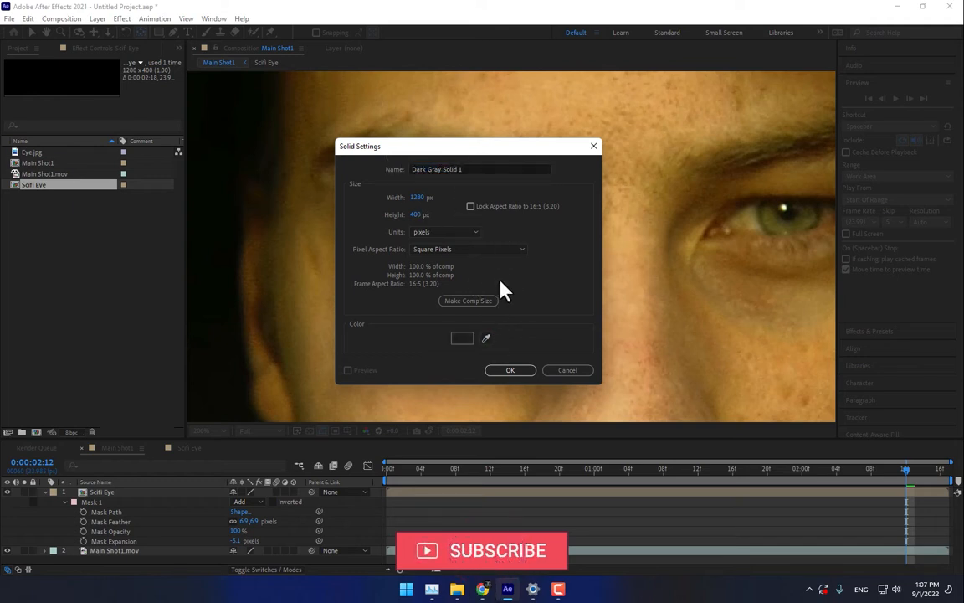
{"action": "left_click", "coordinate": [502, 169]}
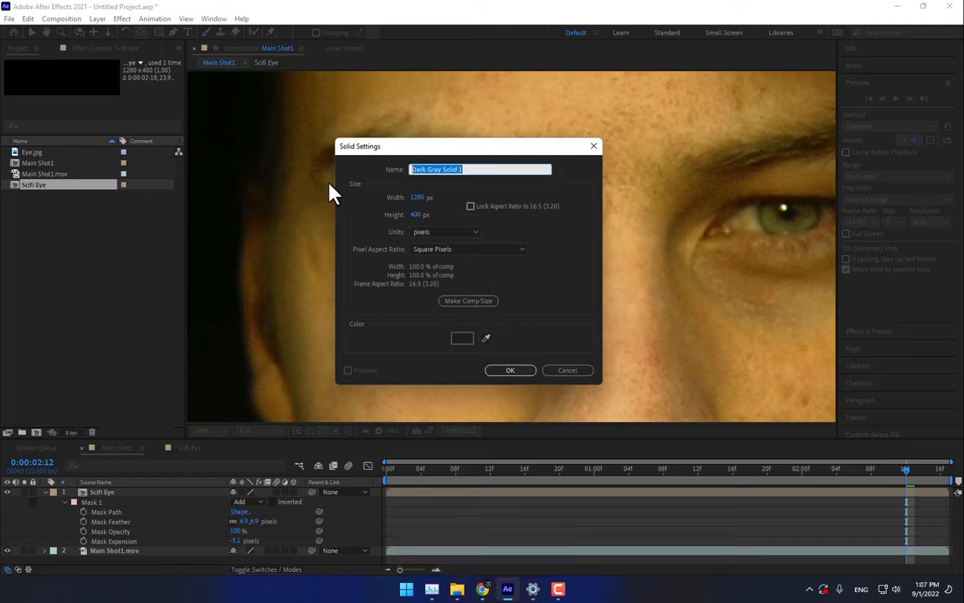
{"action": "type", "text": "Eye Shadow"}
{"action": "key", "text": "Return"}
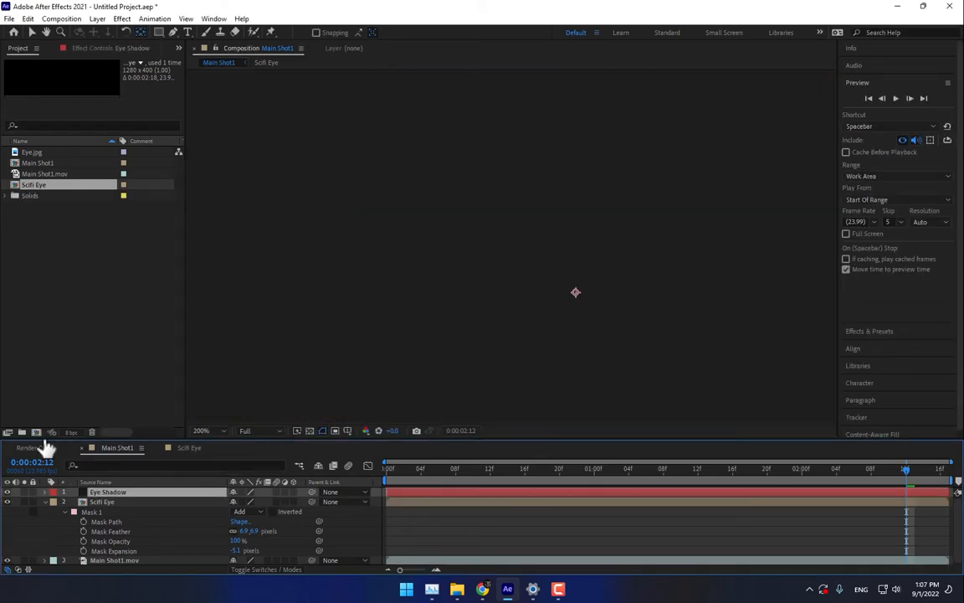
{"action": "left_click", "coordinate": [8, 492]}
Draw a closed, curved Pen tool mask on the Eye Shadow layer, following the outer outline of the sci-fi eye.
{"action": "scroll", "coordinate": [423, 190], "scroll_direction": "up", "scroll_amount": 3}
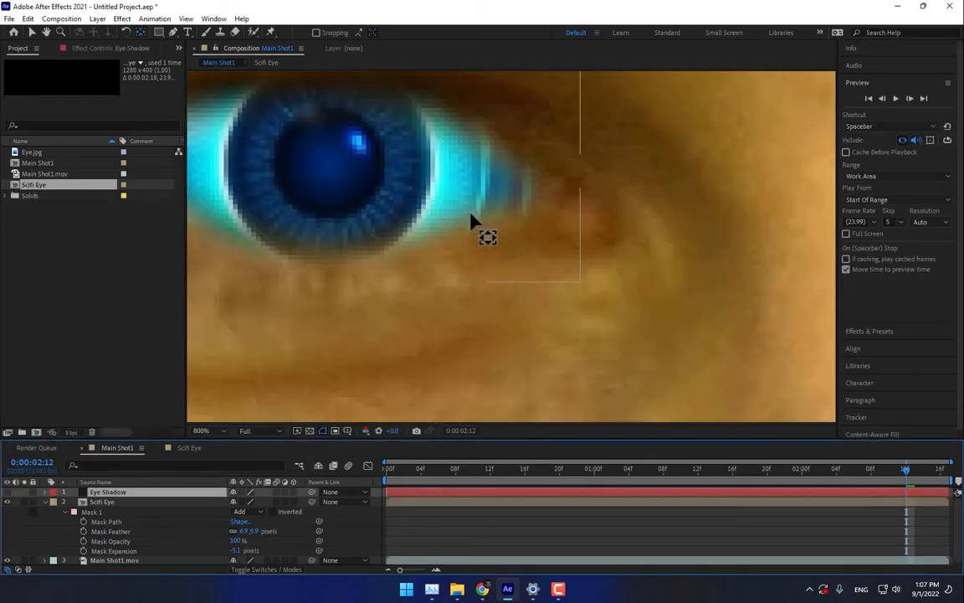
{"action": "scroll", "coordinate": [390, 225], "scroll_direction": "down", "scroll_amount": 2}
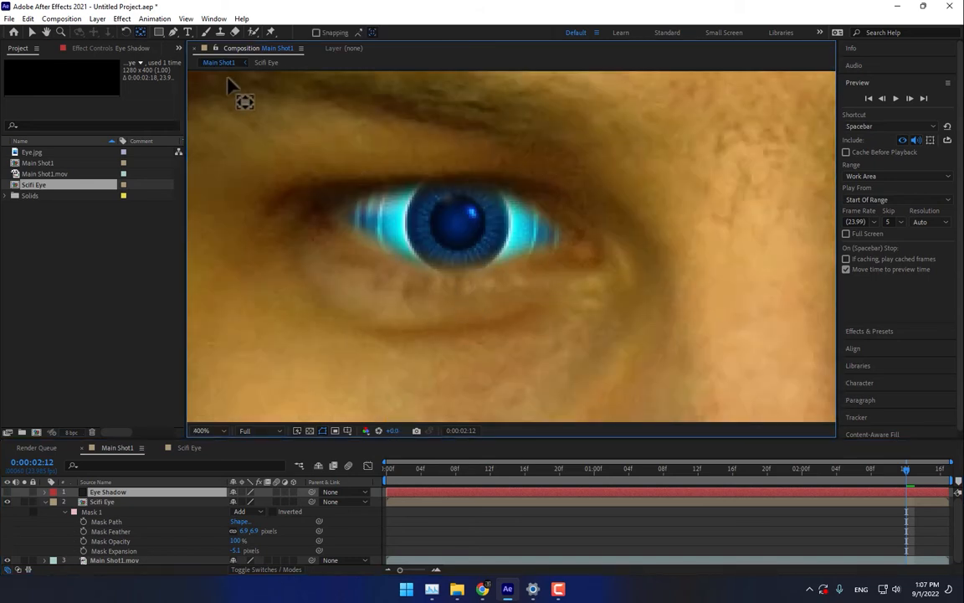
{"action": "left_click", "coordinate": [173, 31]}
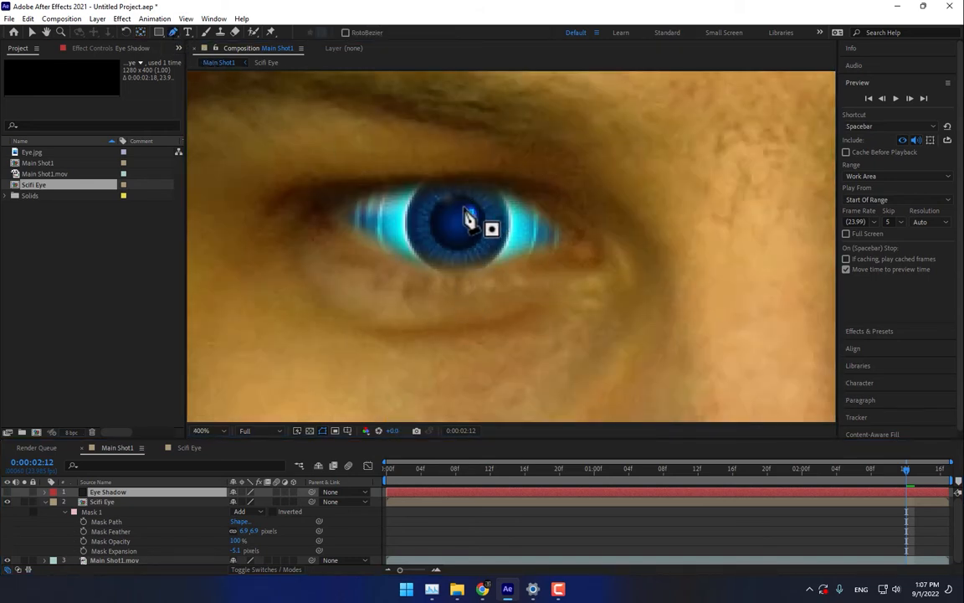
{"action": "left_click", "coordinate": [564, 228]}
{"action": "left_click_drag", "start_coordinate": [461, 182], "coordinate": [403, 182]}
{"action": "left_click", "coordinate": [349, 202]}
{"action": "left_click", "coordinate": [341, 204]}
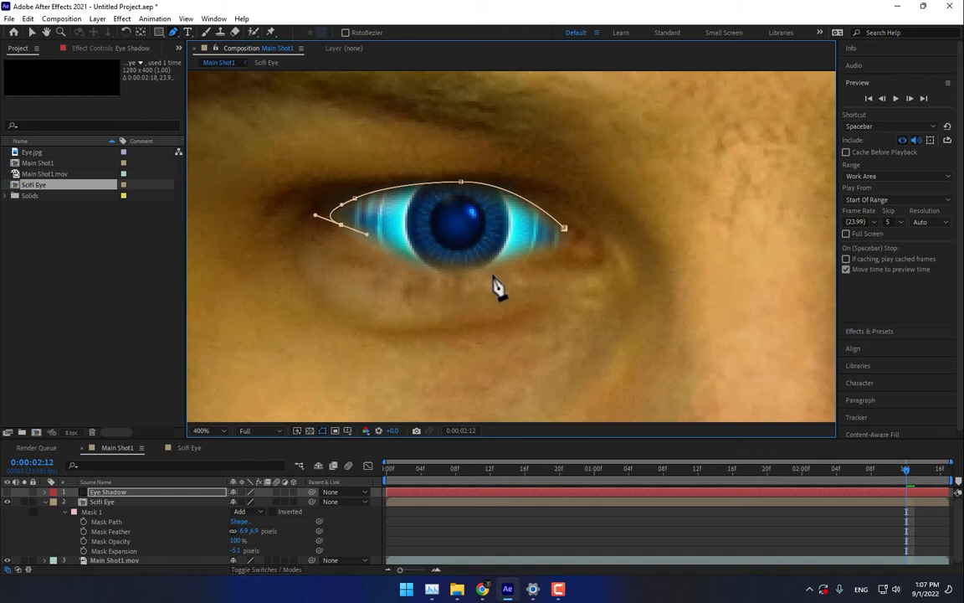
{"action": "left_click_drag", "start_coordinate": [453, 272], "coordinate": [493, 270]}
{"action": "left_click_drag", "start_coordinate": [554, 248], "coordinate": [567, 231]}
{"action": "left_click", "coordinate": [564, 228]}
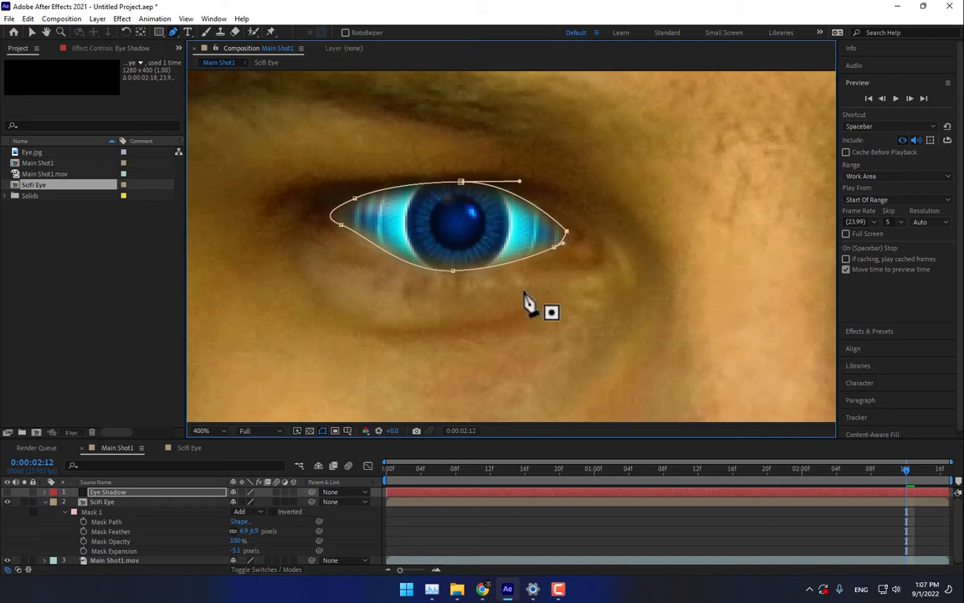
{"action": "left_click", "coordinate": [356, 200]}
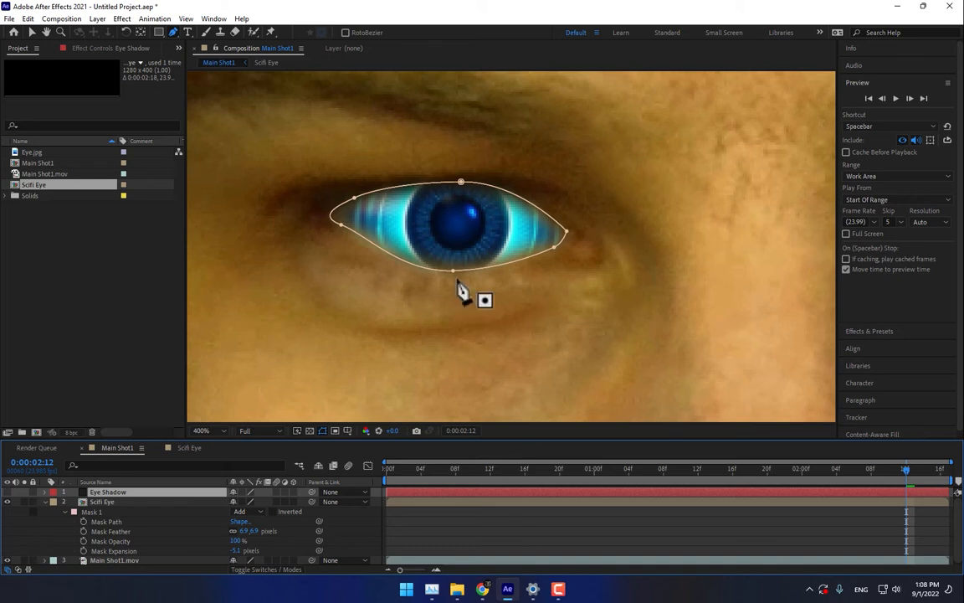
Draw a second closed Pen tool mask on the Eye Shadow layer, slightly inside the first eye-shaped mask.
{"action": "left_click", "coordinate": [460, 190]}
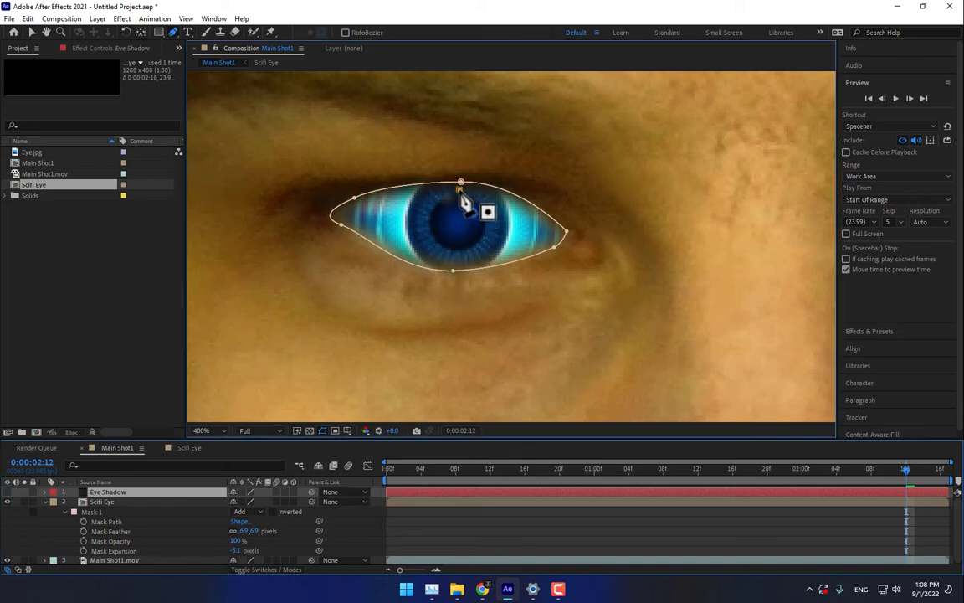
{"action": "left_click", "coordinate": [552, 228]}
{"action": "left_click_drag", "start_coordinate": [553, 229], "coordinate": [505, 252]}
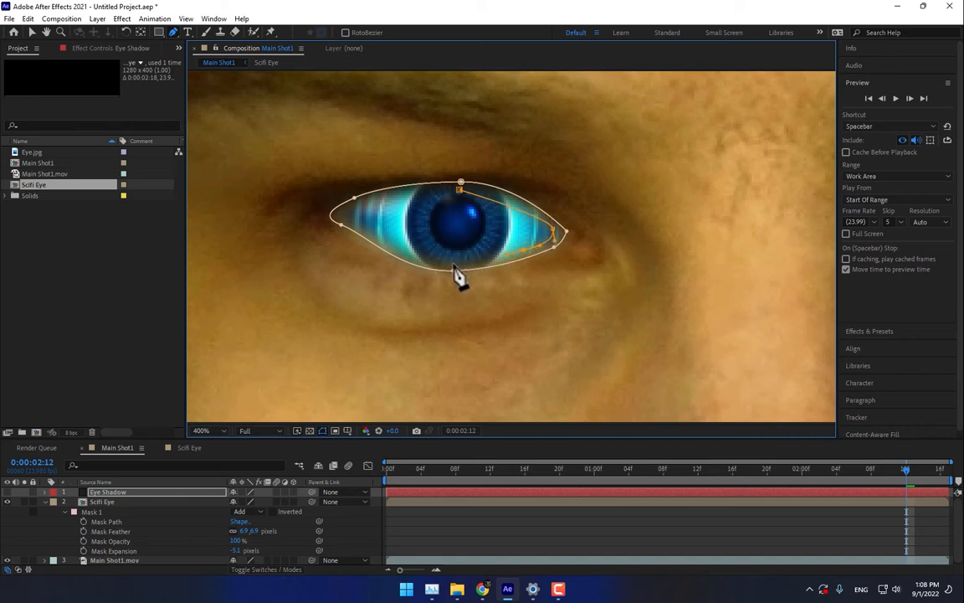
{"action": "left_click_drag", "start_coordinate": [430, 264], "coordinate": [428, 263]}
{"action": "left_click_drag", "start_coordinate": [352, 224], "coordinate": [441, 188]}
{"action": "left_click", "coordinate": [460, 191]}
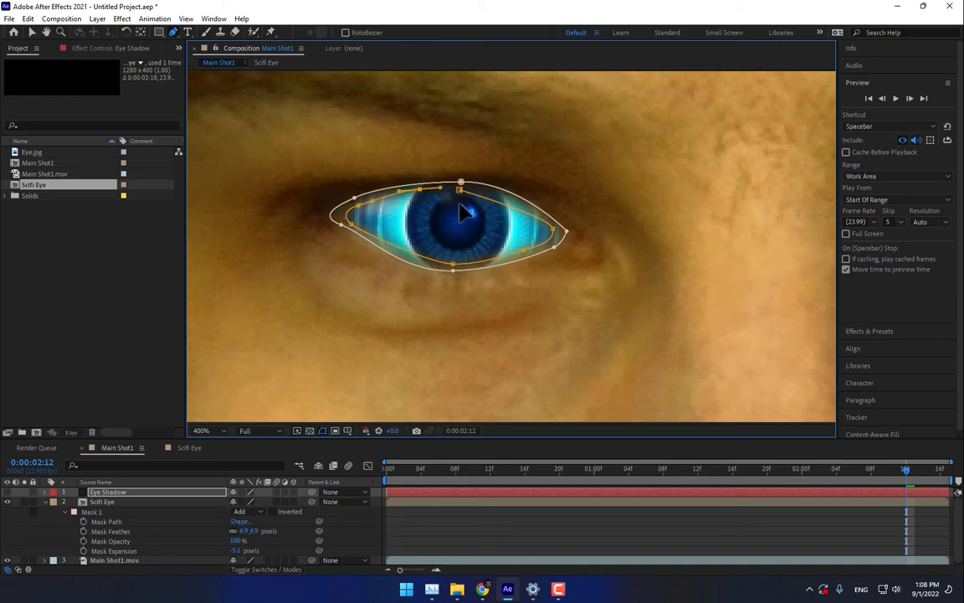
Show the Eye Shadow layer and set its inner mask, Mask 2, to Subtract mode.
{"action": "left_click", "coordinate": [8, 492]}
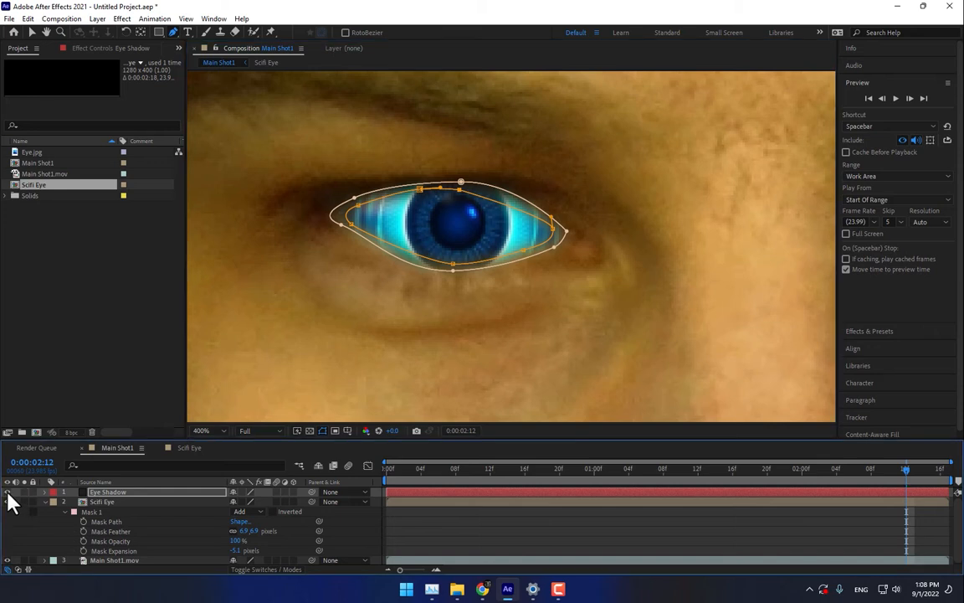
{"action": "key", "text": "m"}
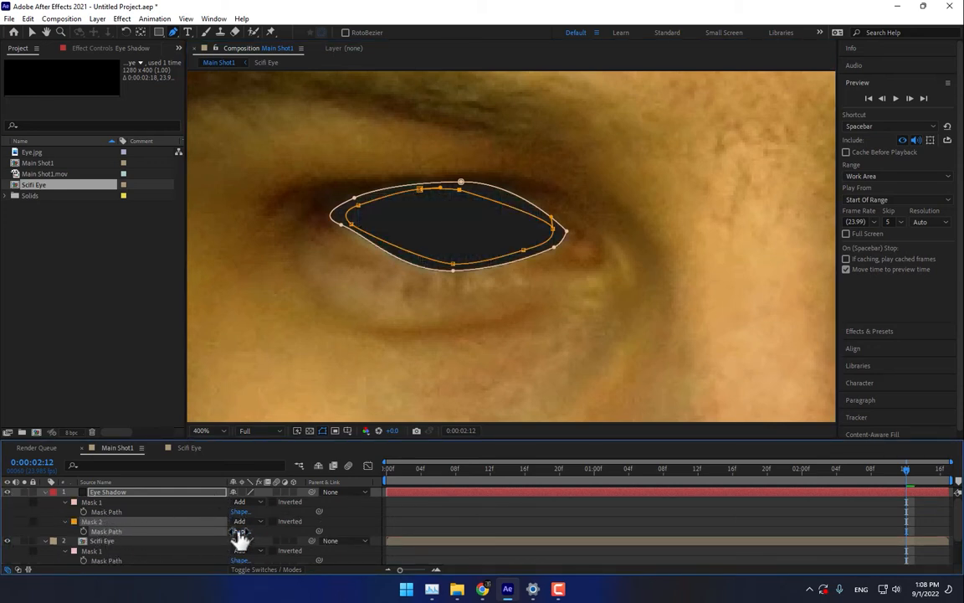
{"action": "left_click", "coordinate": [240, 521]}
{"action": "left_click", "coordinate": [258, 460]}
Reveal the Eye Shadow layer's mask properties and set Mask 1's feather to 7.7 pixels and expansion to -0.1 pixels.
{"action": "left_click", "coordinate": [109, 492]}
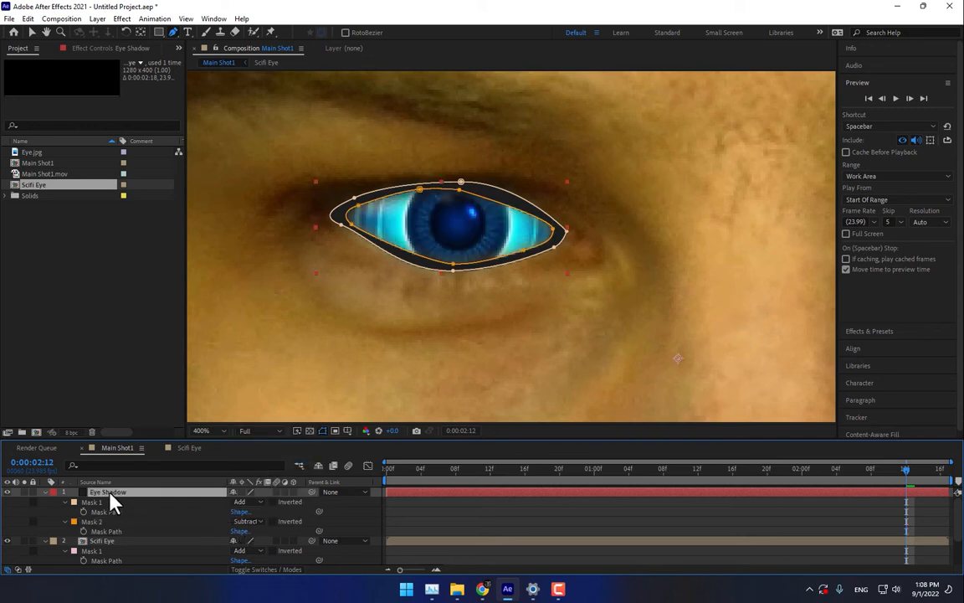
{"action": "key", "text": "m"}
{"action": "key", "text": "m"}
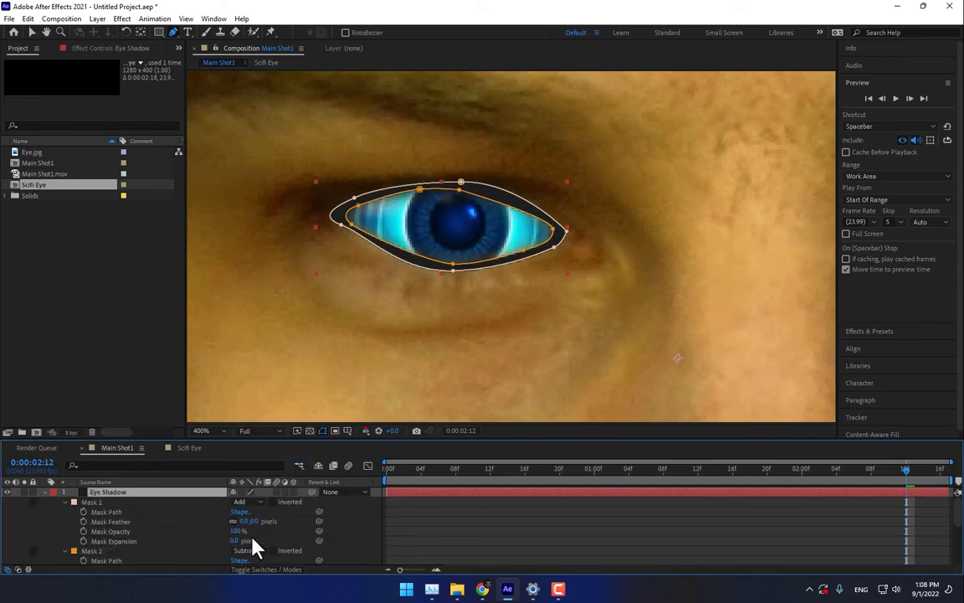
{"action": "left_click_drag", "start_coordinate": [248, 522], "coordinate": [222, 540]}
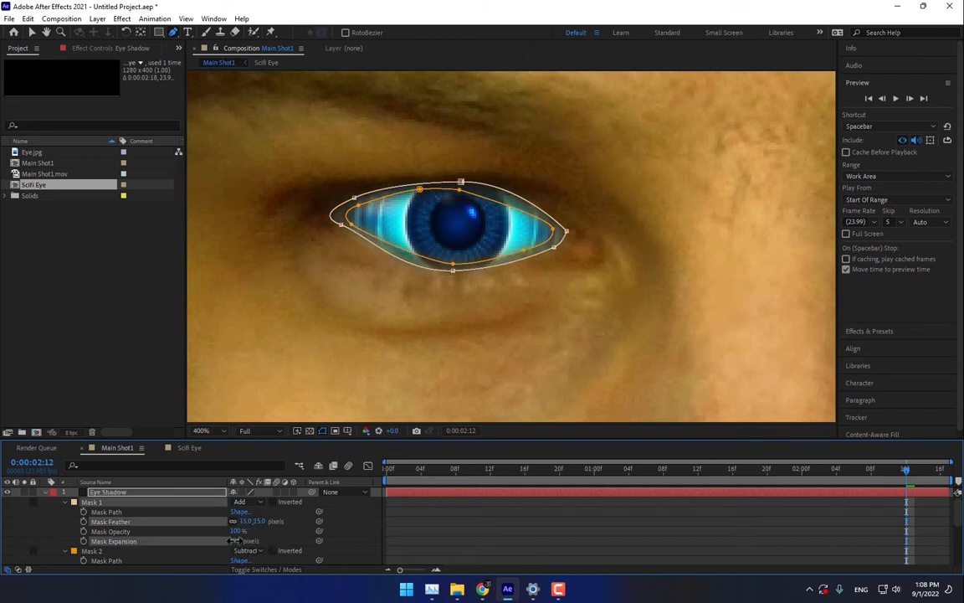
{"action": "left_click", "coordinate": [350, 548]}
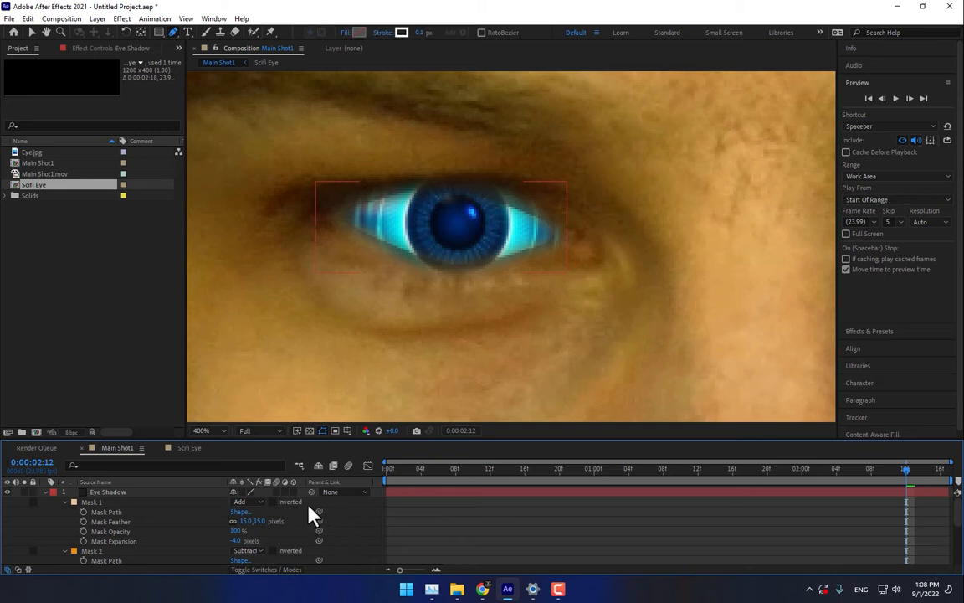
{"action": "mouse_move", "coordinate": [262, 528]}
{"action": "left_mouse_down"}
{"action": "mouse_move", "coordinate": [170, 544]}
{"action": "mouse_move", "coordinate": [267, 540]}
{"action": "left_mouse_up"}
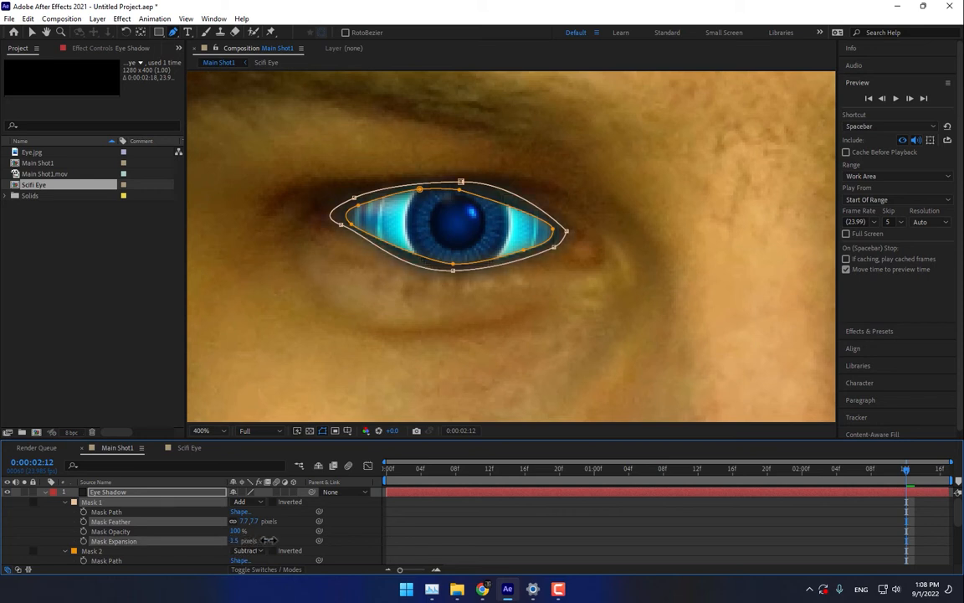
{"action": "left_click", "coordinate": [345, 549]}
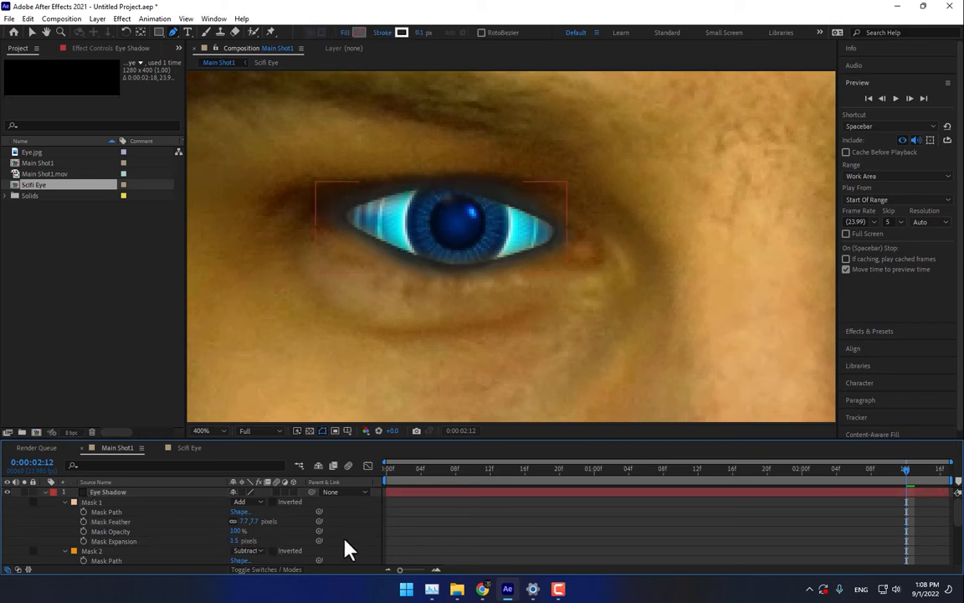
{"action": "left_click", "coordinate": [239, 544]}
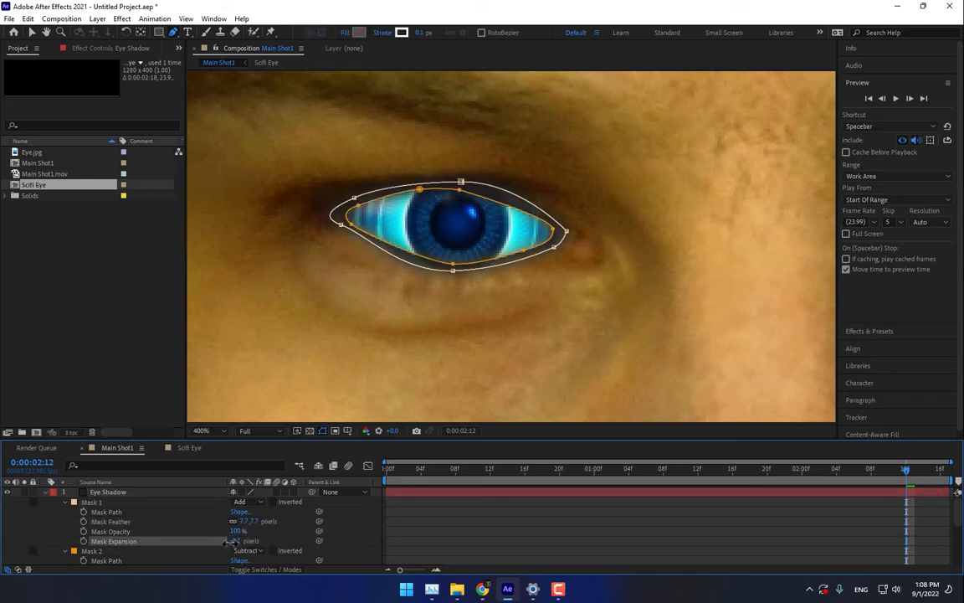
{"action": "left_click", "coordinate": [361, 542]}
Increase Mask 2's feather on the Eye Shadow layer to soften the shadow's inner edge around the sci-fi eye.
{"action": "scroll", "coordinate": [452, 343], "scroll_direction": "down", "scroll_amount": 4}
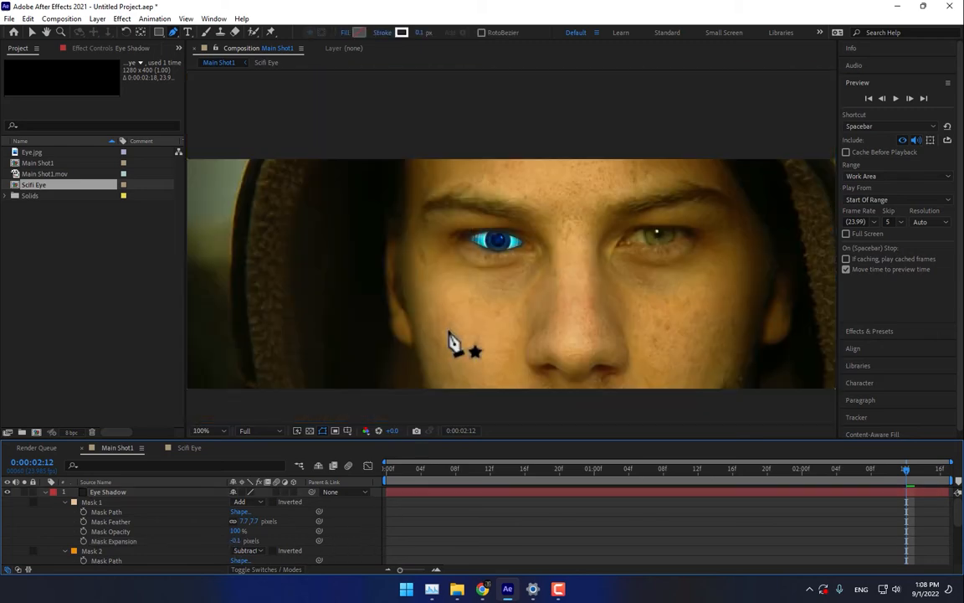
{"action": "scroll", "coordinate": [527, 262], "scroll_direction": "up", "scroll_amount": 2}
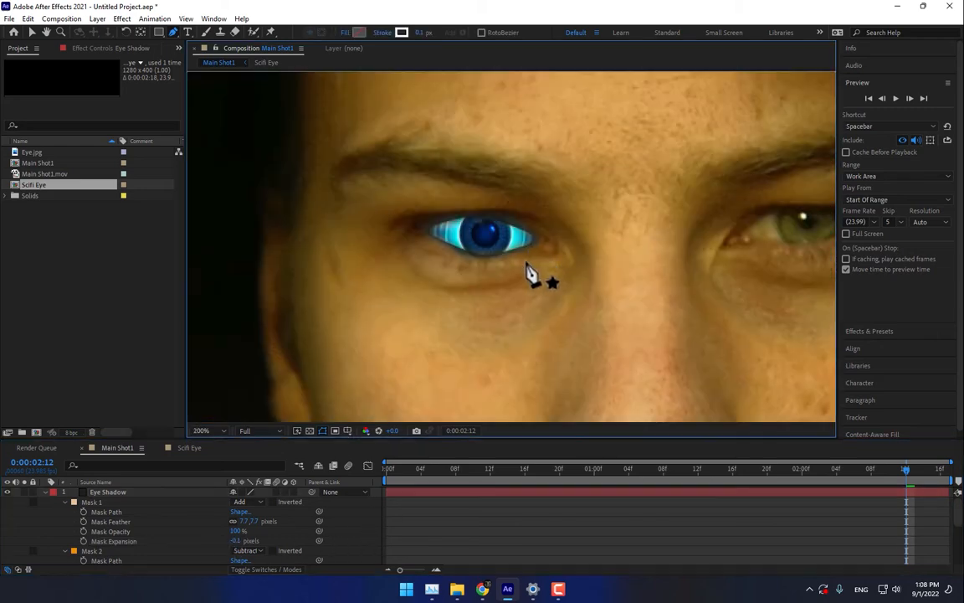
{"action": "left_click_drag", "start_coordinate": [528, 264], "coordinate": [436, 250]}
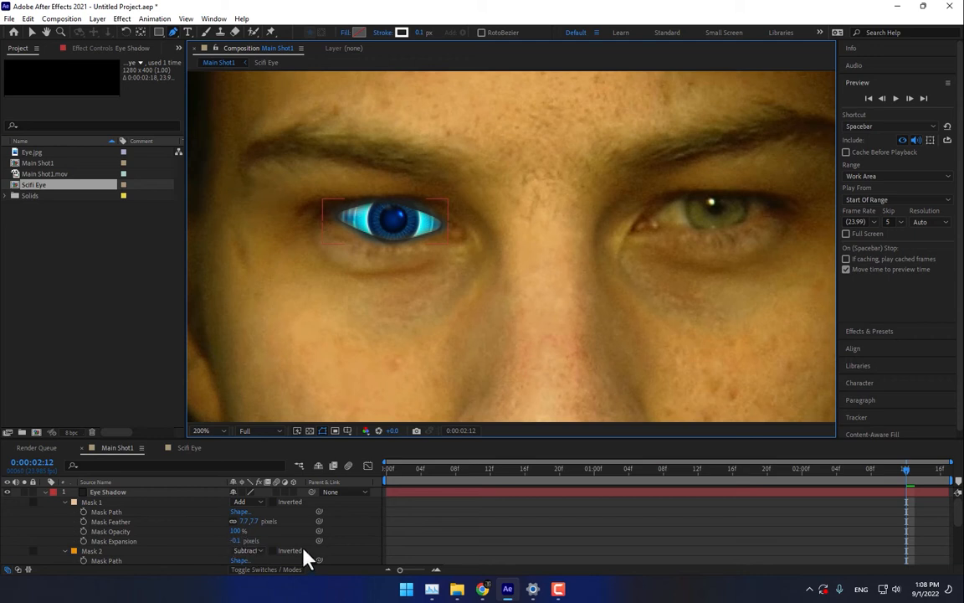
{"action": "scroll", "coordinate": [310, 553], "scroll_direction": "down", "scroll_amount": 1}
{"action": "left_click_drag", "start_coordinate": [241, 560], "coordinate": [274, 541]}
{"action": "scroll", "coordinate": [328, 525], "scroll_direction": "up", "scroll_amount": 1}
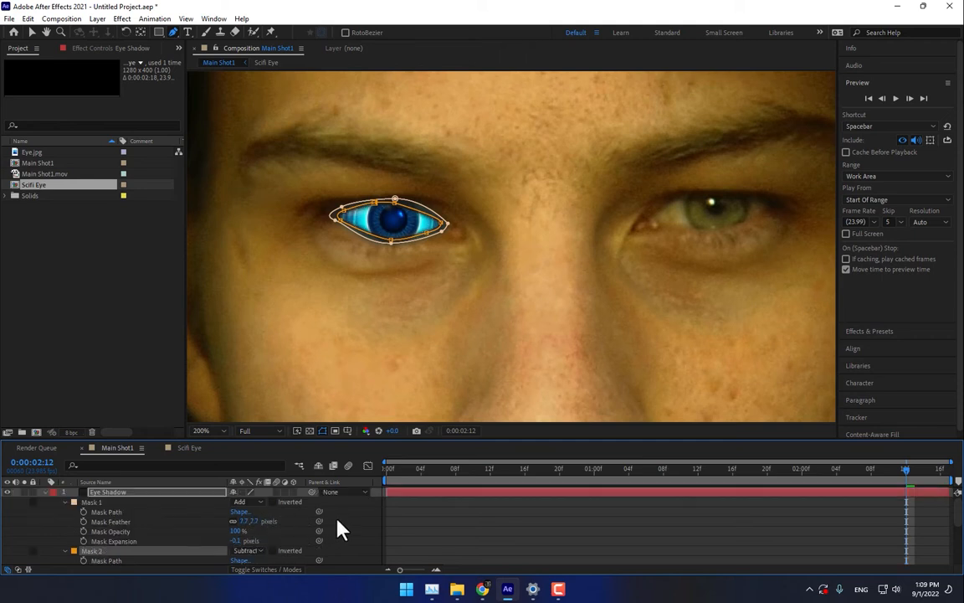
{"action": "left_click", "coordinate": [365, 514]}
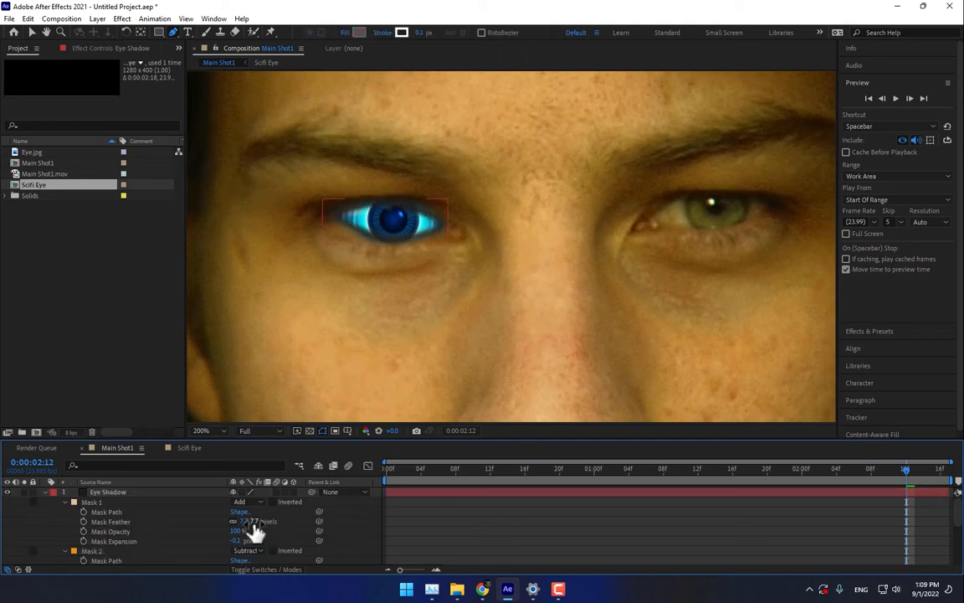
Set Mask 1's feather to 16.9 pixels on the Eye Shadow layer and lower the layer's opacity to 17%.
{"action": "left_click_drag", "start_coordinate": [253, 520], "coordinate": [308, 523]}
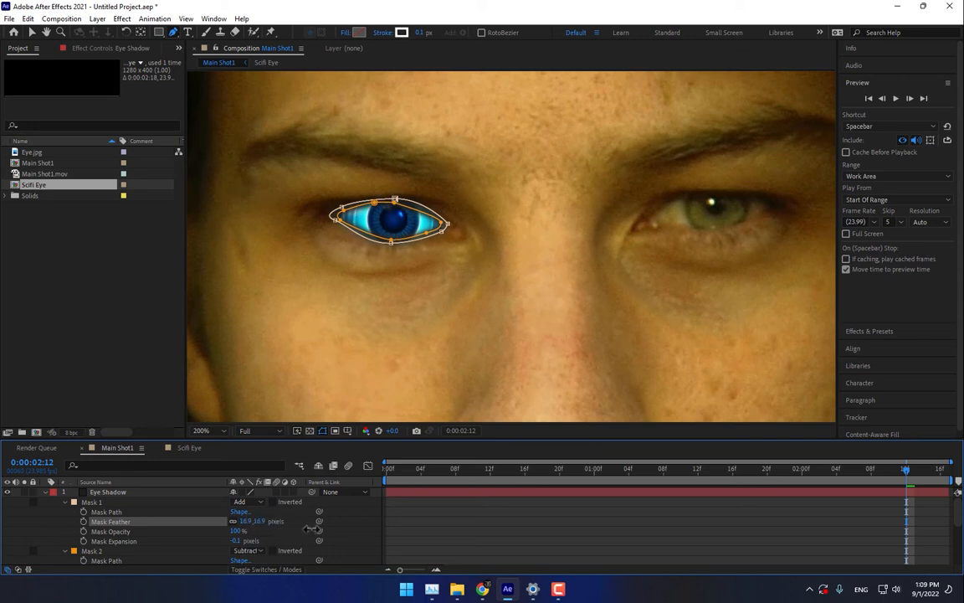
{"action": "left_click", "coordinate": [374, 530]}
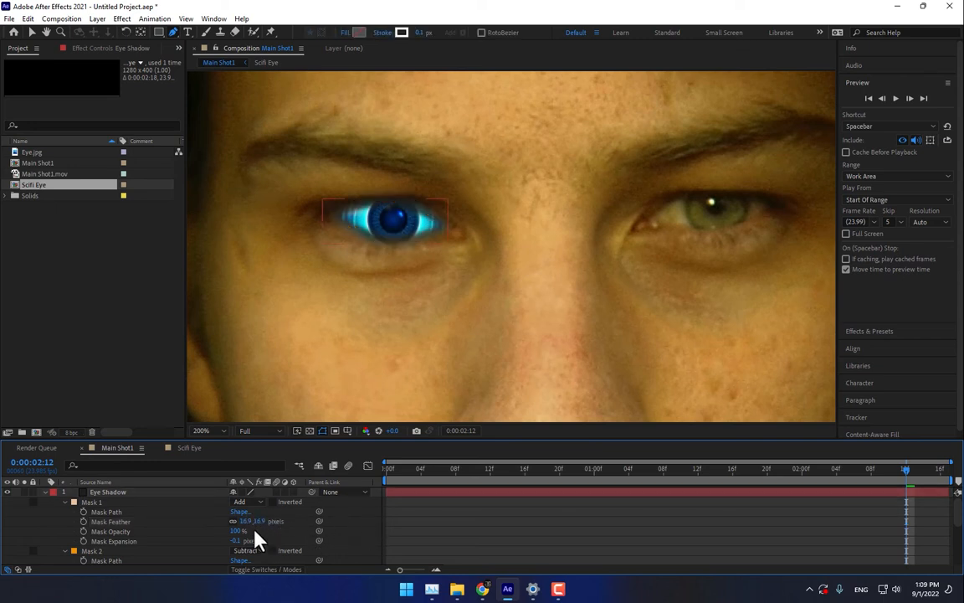
{"action": "left_click", "coordinate": [113, 492]}
{"action": "key", "text": "t"}
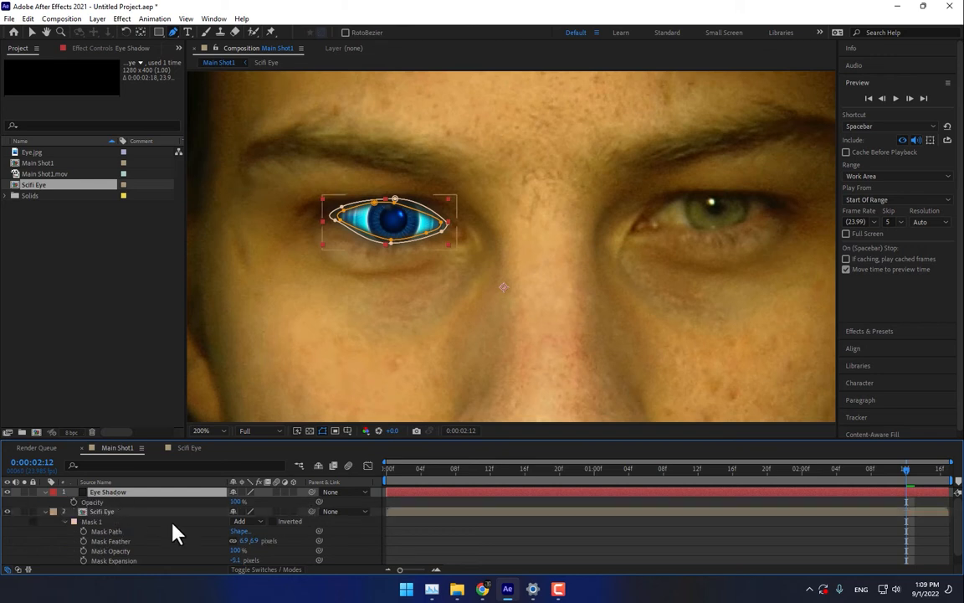
{"action": "left_click_drag", "start_coordinate": [236, 503], "coordinate": [195, 512]}
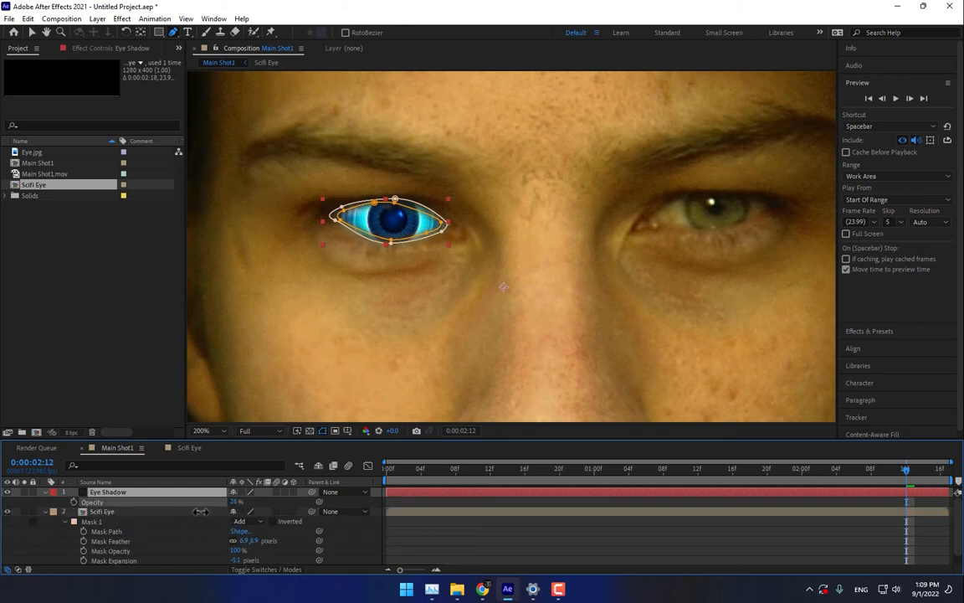
{"action": "left_click", "coordinate": [344, 545]}
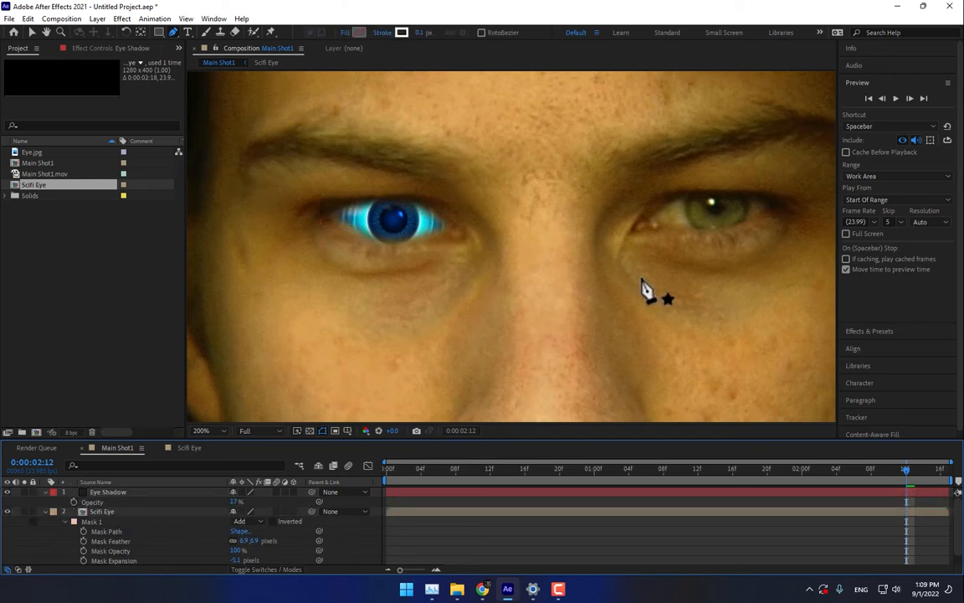
{"action": "scroll", "coordinate": [633, 295], "scroll_direction": "down", "scroll_amount": 1}
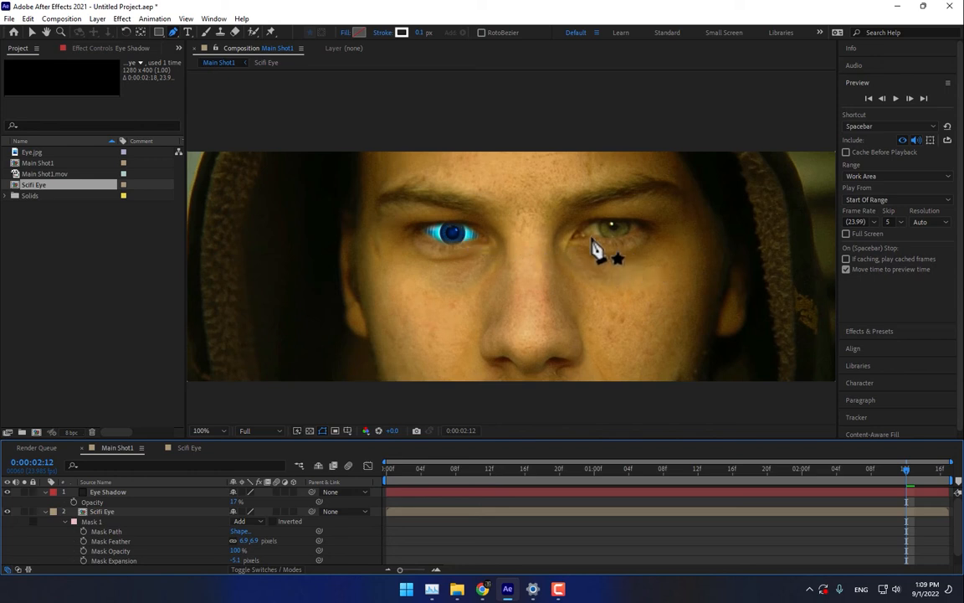
{"action": "left_click", "coordinate": [6, 510]}
{"action": "left_click", "coordinate": [110, 491]}
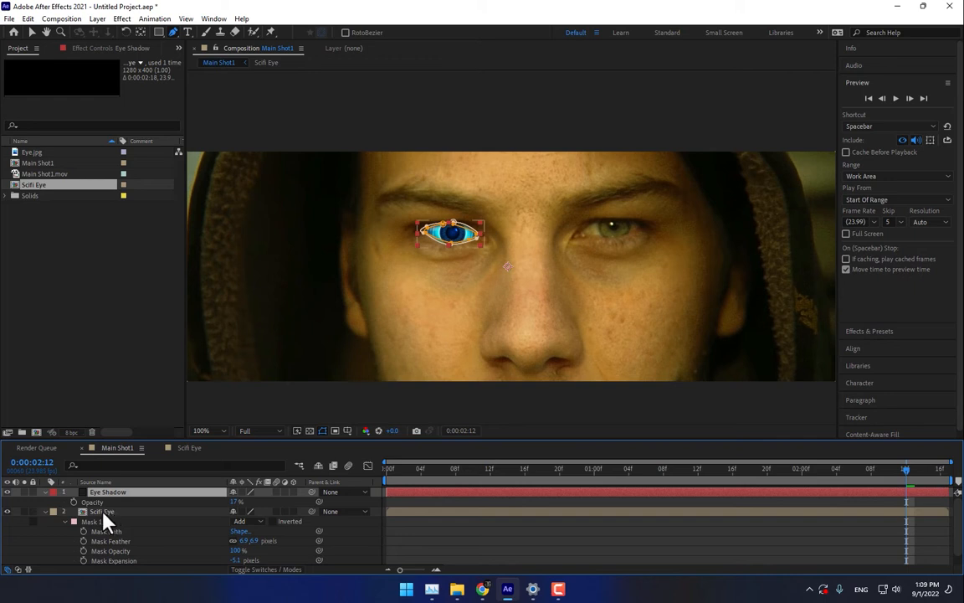
{"action": "left_click", "coordinate": [107, 517]}
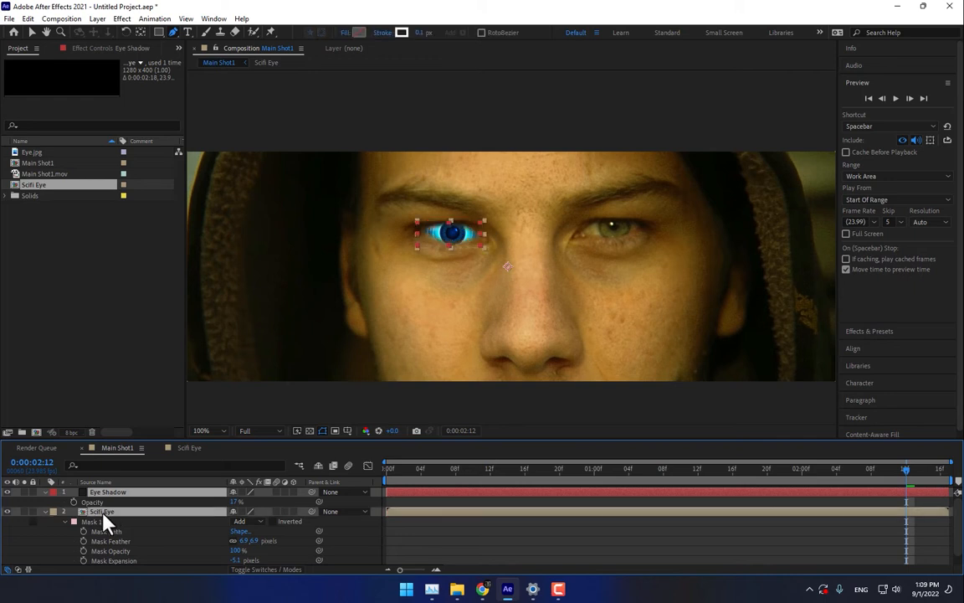
{"action": "left_click", "coordinate": [134, 533]}
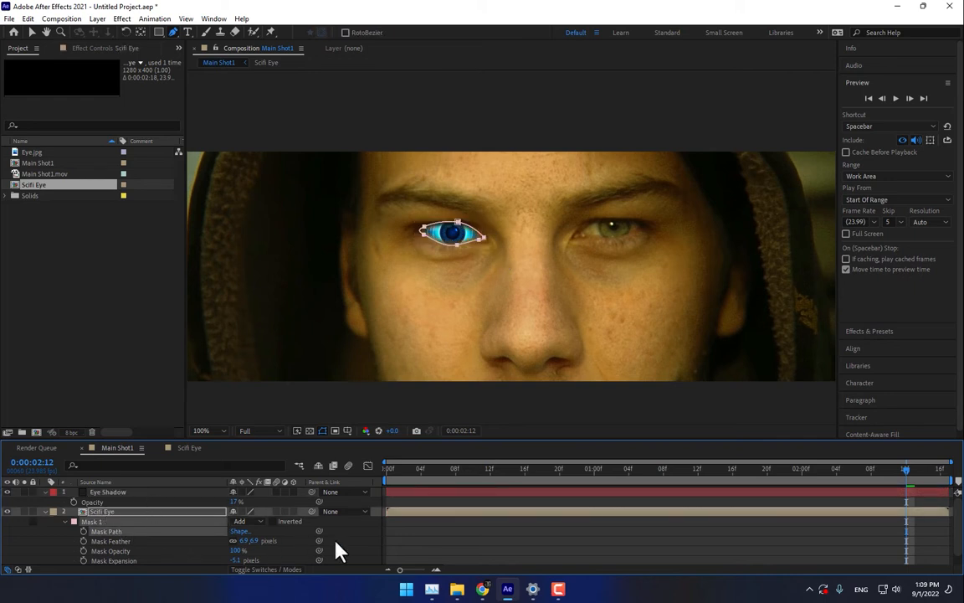
{"action": "left_click", "coordinate": [104, 493]}
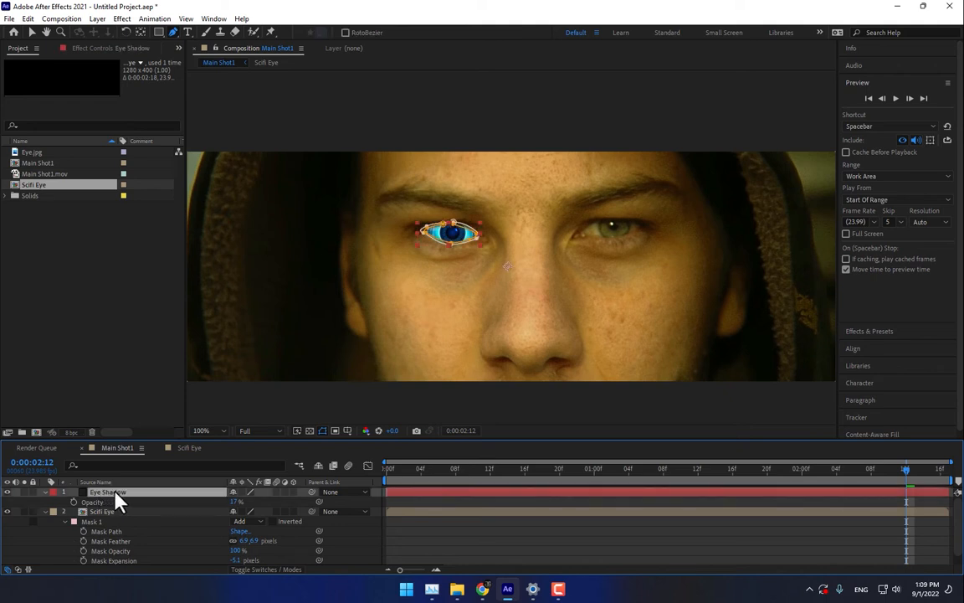
At 0:00:00:20, hide the Eye Shadow layer and move the Scifi Eye layer down over the man's eye.
{"action": "left_click_drag", "start_coordinate": [430, 474], "coordinate": [561, 458]}
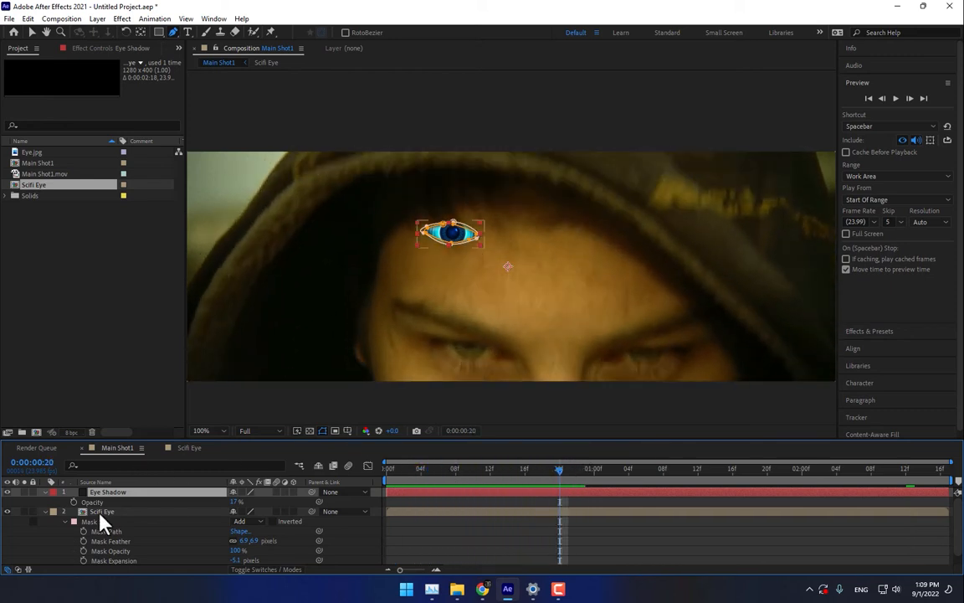
{"action": "left_click", "coordinate": [67, 510]}
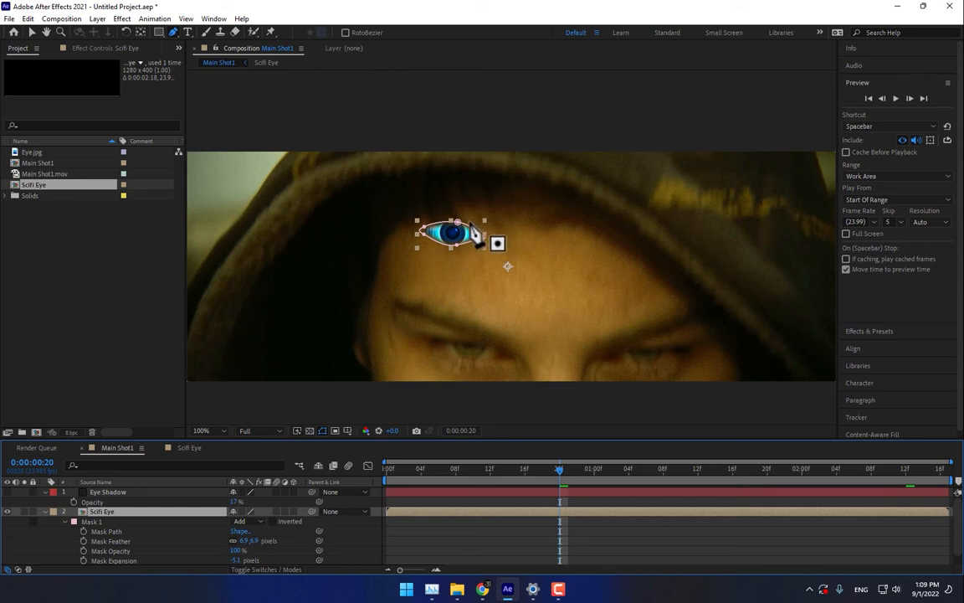
{"action": "key", "text": "v"}
{"action": "left_click_drag", "start_coordinate": [459, 234], "coordinate": [469, 355]}
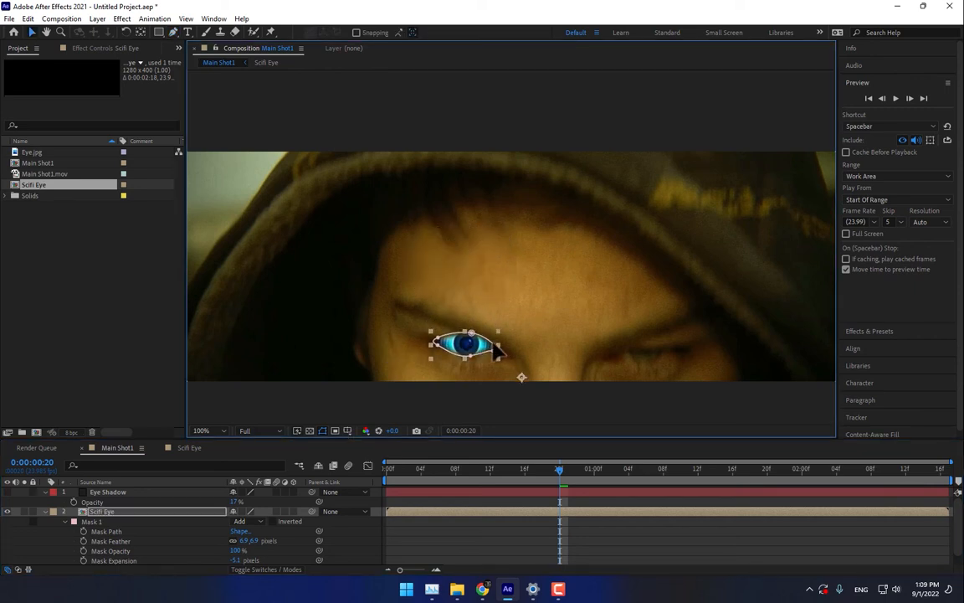
{"action": "scroll", "coordinate": [476, 335], "scroll_direction": "up", "scroll_amount": 1}
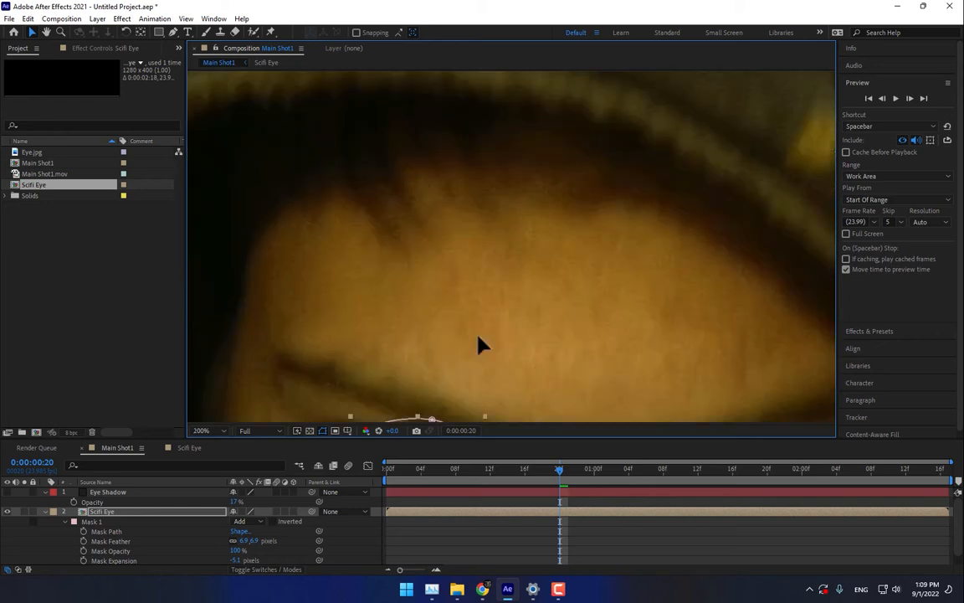
{"action": "left_click_drag", "start_coordinate": [479, 337], "coordinate": [479, 182]}
Set the Scifi Eye layer's opacity to 0% and, at 0:00:00:18, fit its position and mask shape to the narrow eye at the frame's lower edge.
{"action": "key", "text": "t"}
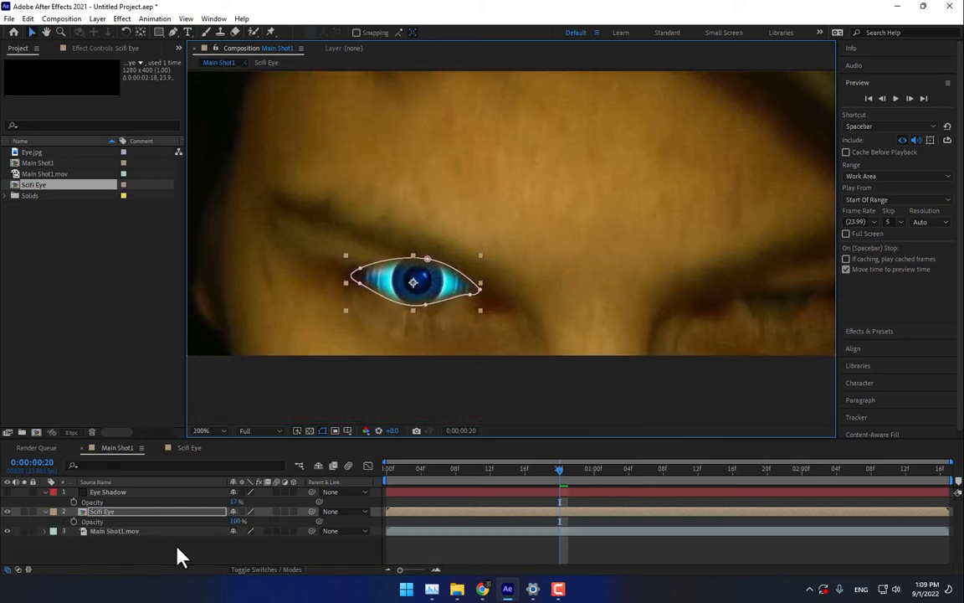
{"action": "left_click_drag", "start_coordinate": [239, 528], "coordinate": [188, 527]}
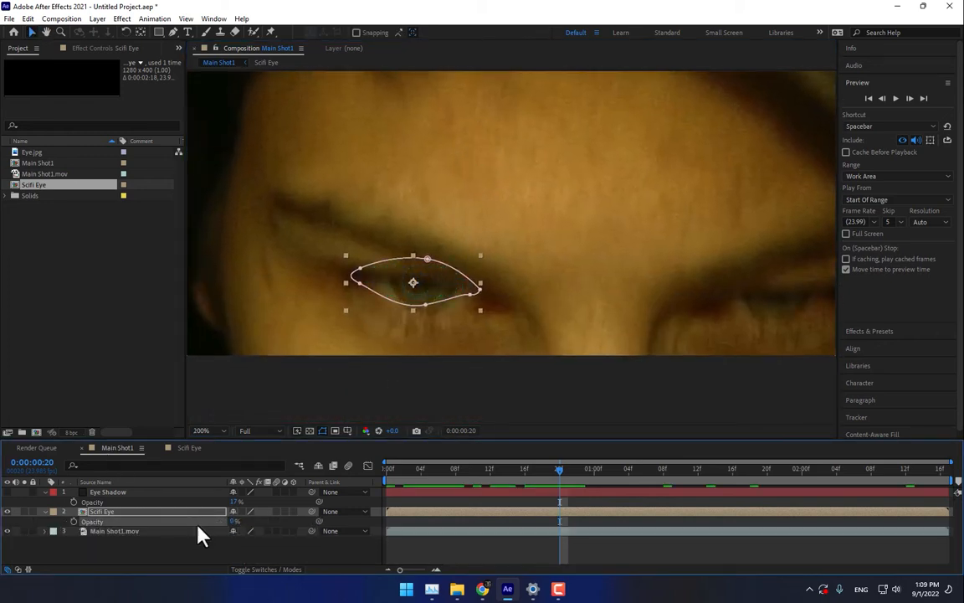
{"action": "left_click_drag", "start_coordinate": [459, 478], "coordinate": [542, 478]}
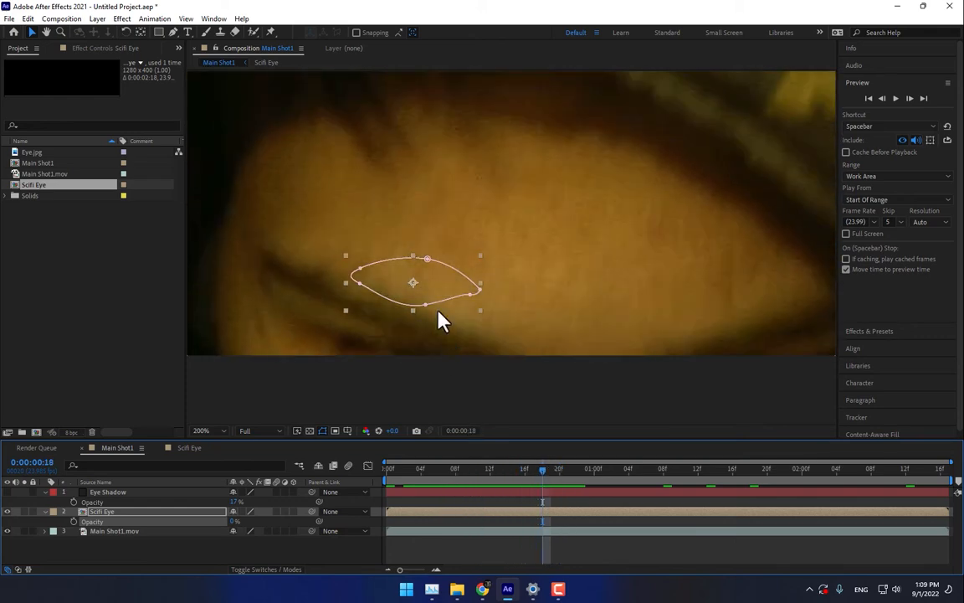
{"action": "left_click_drag", "start_coordinate": [430, 289], "coordinate": [410, 353]}
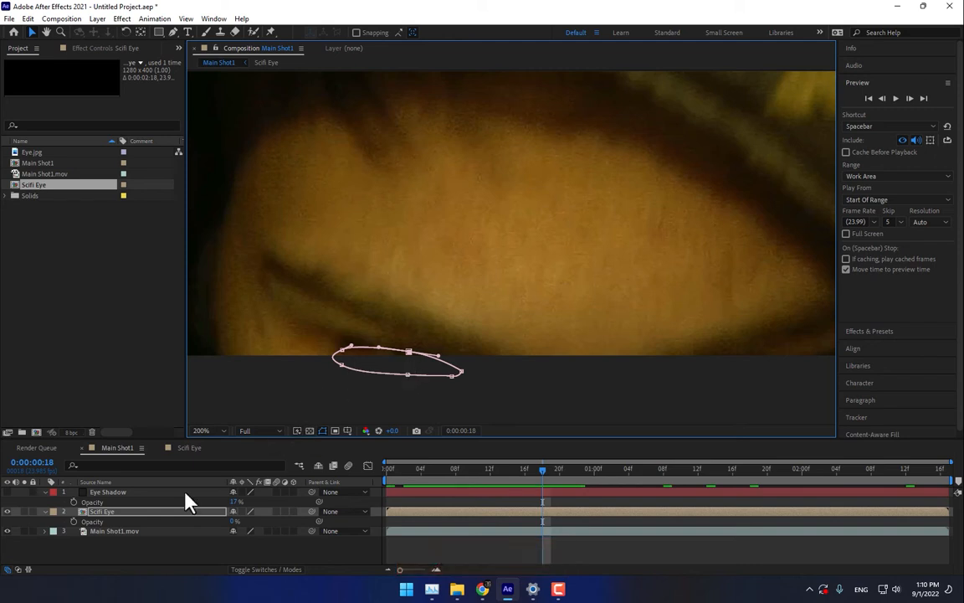
Set the Scifi Eye layer's opacity to 50% and add a Mask Path keyframe to its Mask 1 at 0:00:00:18.
{"action": "left_click", "coordinate": [256, 521]}
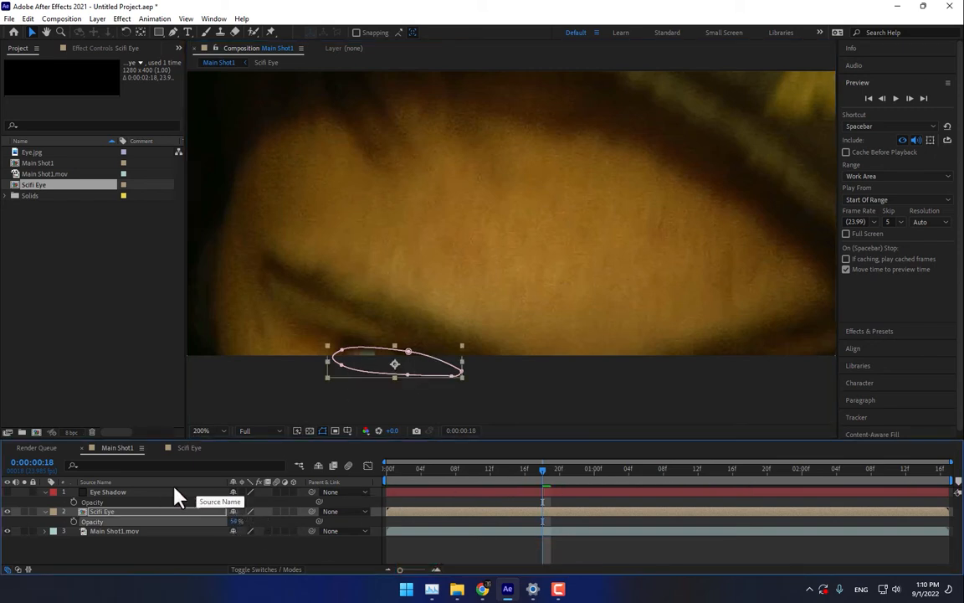
{"action": "key", "text": "m"}
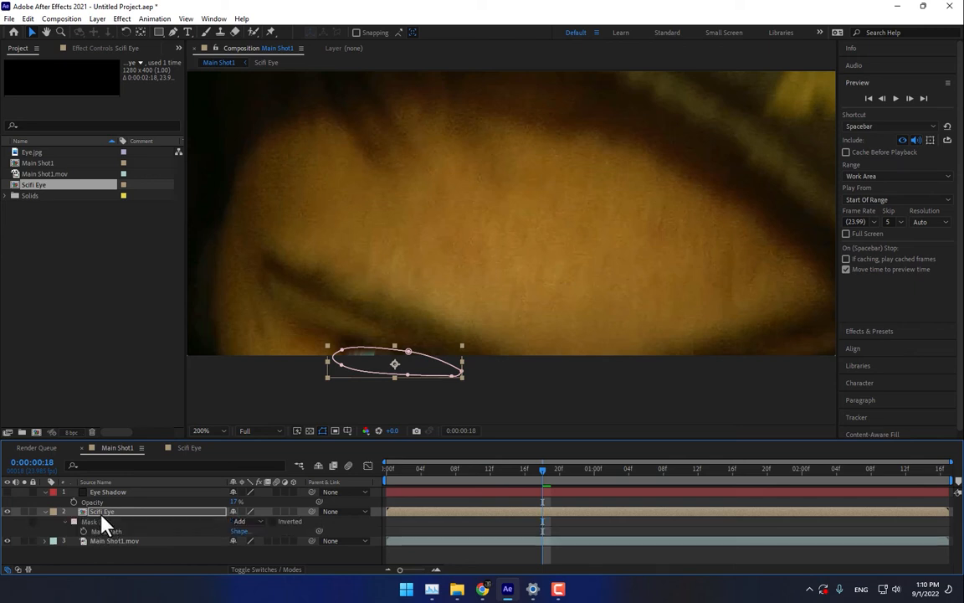
{"action": "left_click", "coordinate": [83, 531]}
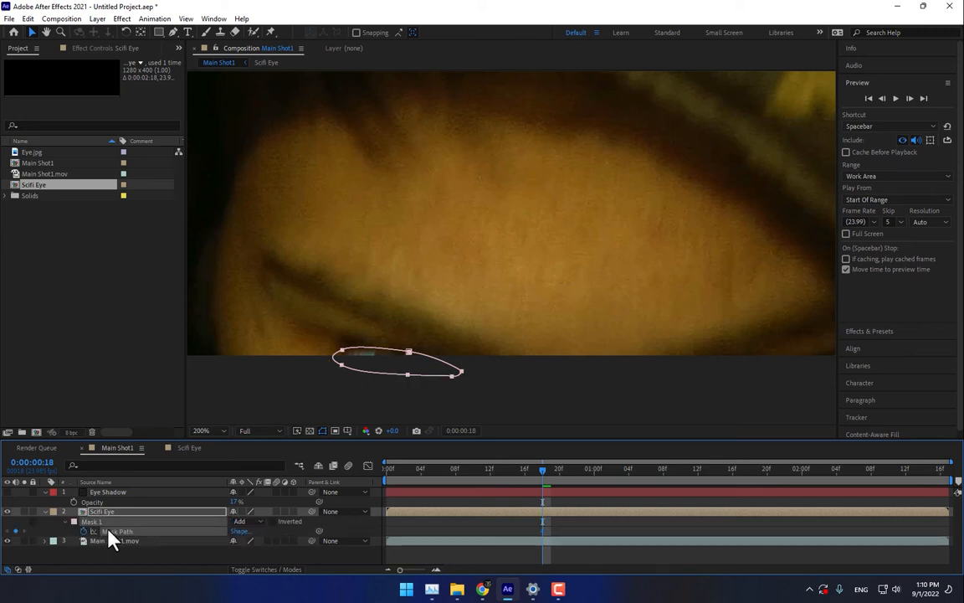
Nudge the Scifi Eye layer slightly right and up, and add its first Position keyframe at 0:00:00:18.
{"action": "key", "text": "Page_Down"}
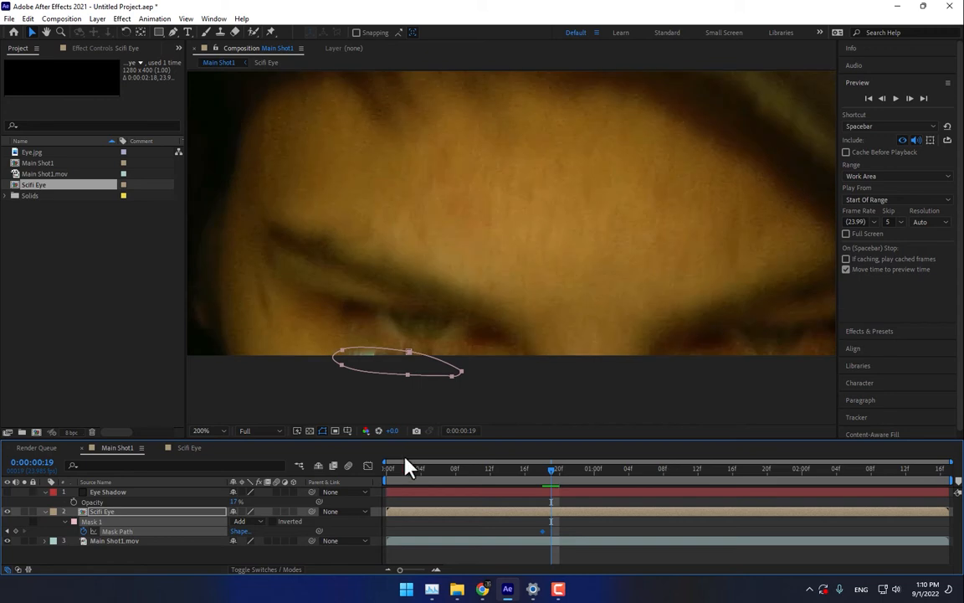
{"action": "mouse_move", "coordinate": [373, 361]}
{"action": "left_mouse_down"}
{"action": "mouse_move", "coordinate": [384, 360]}
{"action": "mouse_move", "coordinate": [399, 326]}
{"action": "mouse_move", "coordinate": [388, 352]}
{"action": "left_mouse_up"}
{"action": "double_click", "coordinate": [377, 360]}
{"action": "key", "text": "Page_Up"}
{"action": "key", "text": "p"}
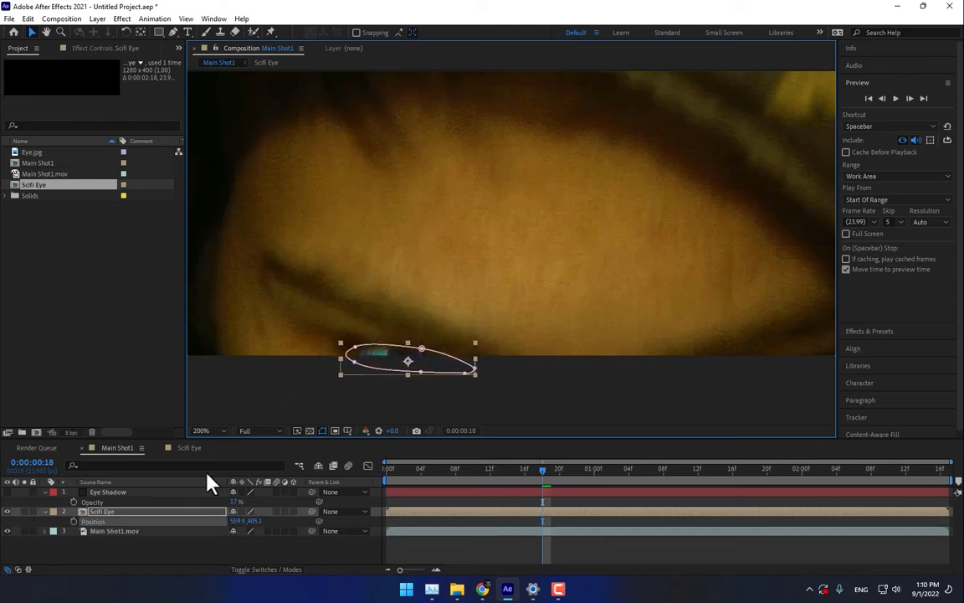
{"action": "left_click", "coordinate": [73, 520]}
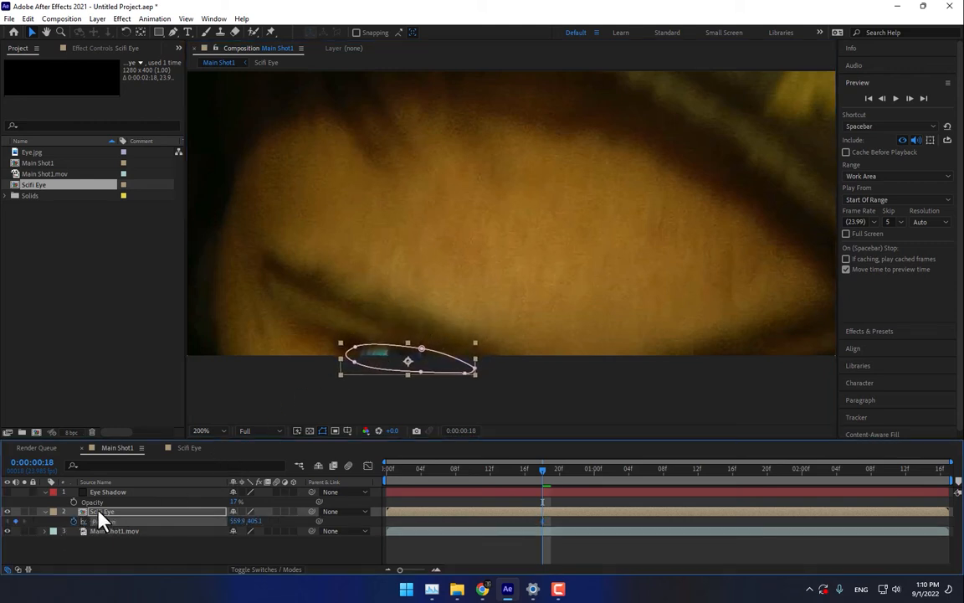
Move the Scifi Eye layer up onto the man's eye at 0:00:00:19 and 0:00:00:20, and reshape Mask 1 to the lower eyelid at 0:00:00:20.
{"action": "key", "text": "m"}
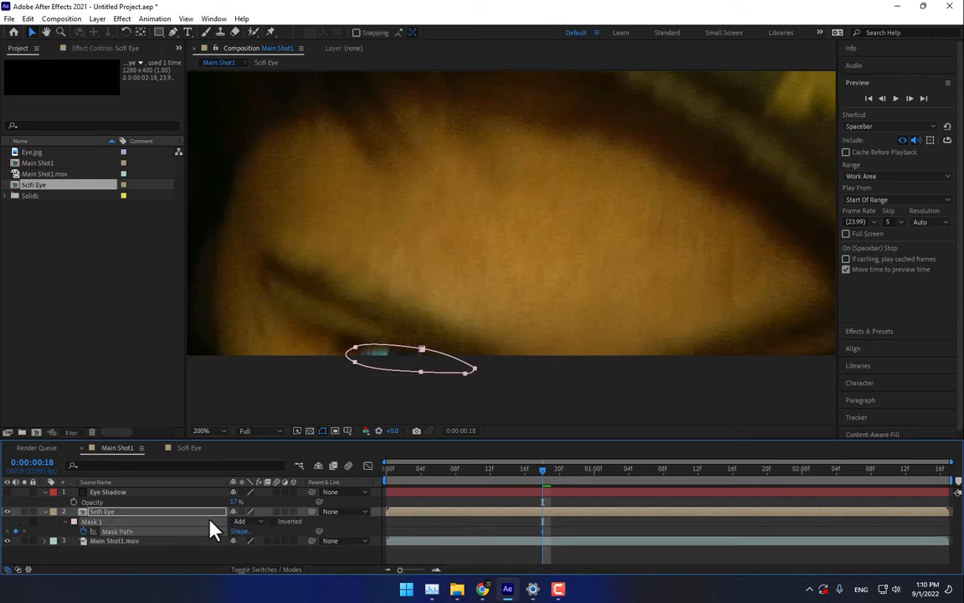
{"action": "key", "text": "Page_Down"}
{"action": "double_click", "coordinate": [398, 347]}
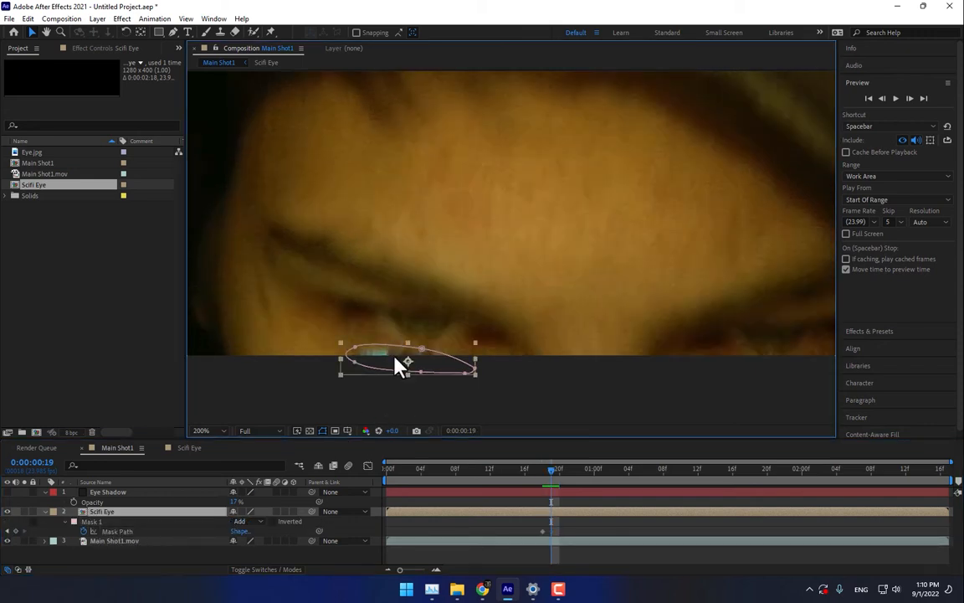
{"action": "left_click_drag", "start_coordinate": [401, 364], "coordinate": [407, 289]}
{"action": "key", "text": "Page_Down"}
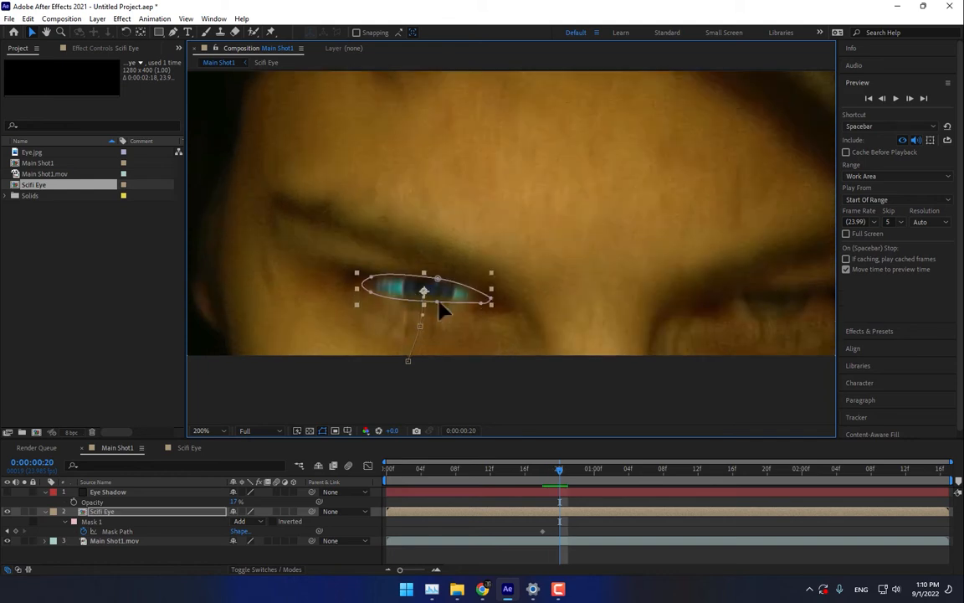
{"action": "key", "text": "Return"}
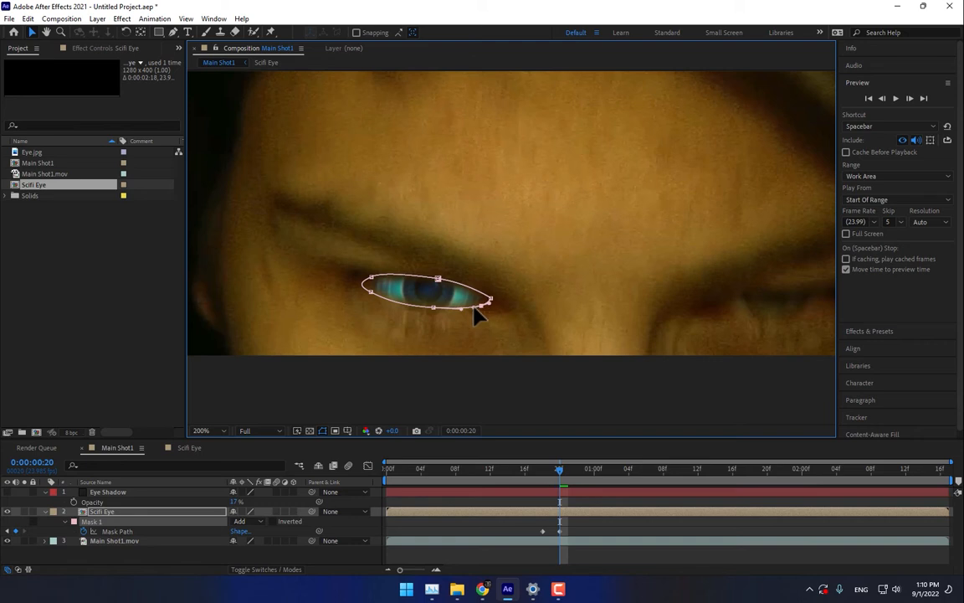
Move the Scifi Eye layer up to follow the rising eye from 0:00:00:21 through 0:00:00:23.
{"action": "double_click", "coordinate": [428, 291]}
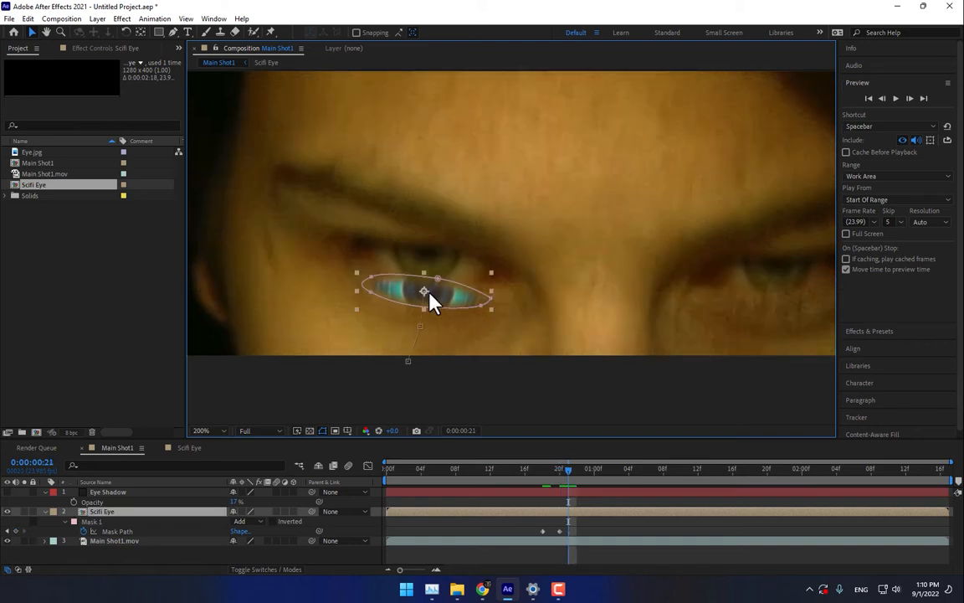
{"action": "left_click", "coordinate": [141, 448]}
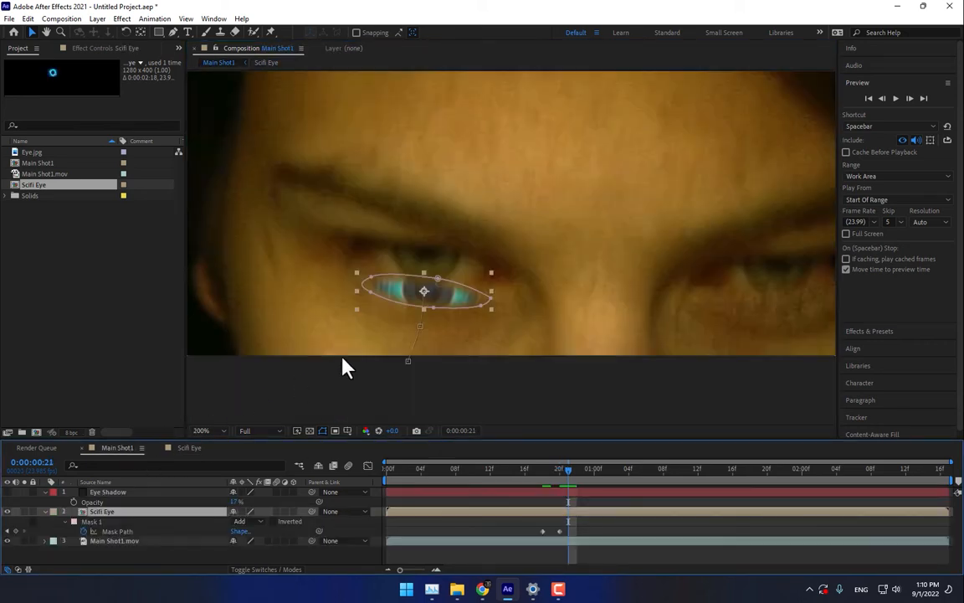
{"action": "left_click_drag", "start_coordinate": [446, 301], "coordinate": [442, 222]}
{"action": "key", "text": "Page_Down"}
{"action": "key", "text": "Page_Down"}
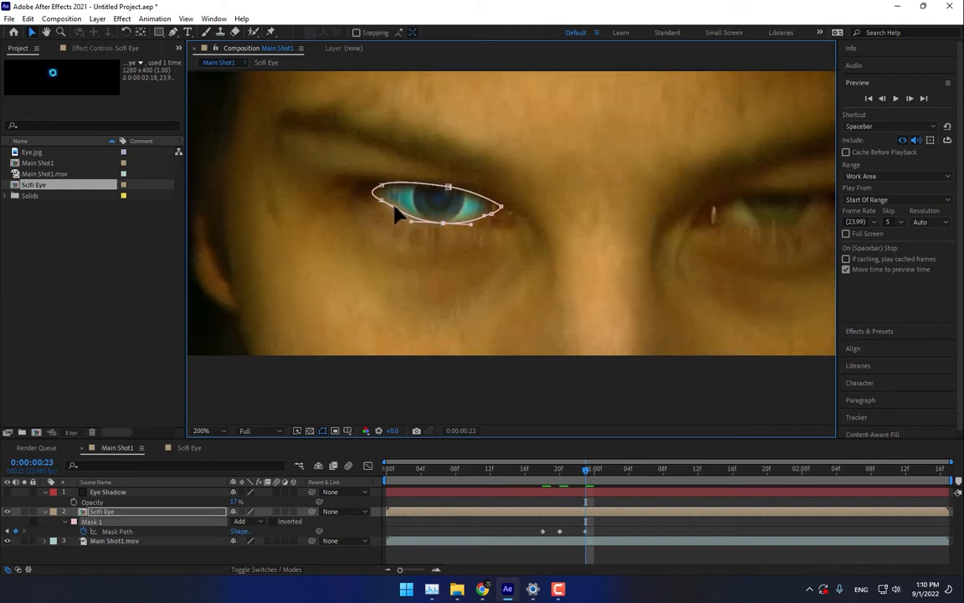
Adjust Mask 1's corner and upper points at 0:00:00:23 to fit the wider eye opening.
{"action": "left_click_drag", "start_coordinate": [382, 200], "coordinate": [379, 203]}
{"action": "left_click_drag", "start_coordinate": [492, 213], "coordinate": [492, 218]}
{"action": "mouse_move", "coordinate": [446, 190]}
{"action": "left_mouse_down"}
{"action": "mouse_move", "coordinate": [442, 201]}
{"action": "mouse_move", "coordinate": [452, 183]}
{"action": "left_mouse_up"}
At 0:00:01:00, move the Scifi Eye layer onto the eye and reshape Mask 1 around both eyelids and corners.
{"action": "key", "text": "Page_Down"}
{"action": "double_click", "coordinate": [452, 210]}
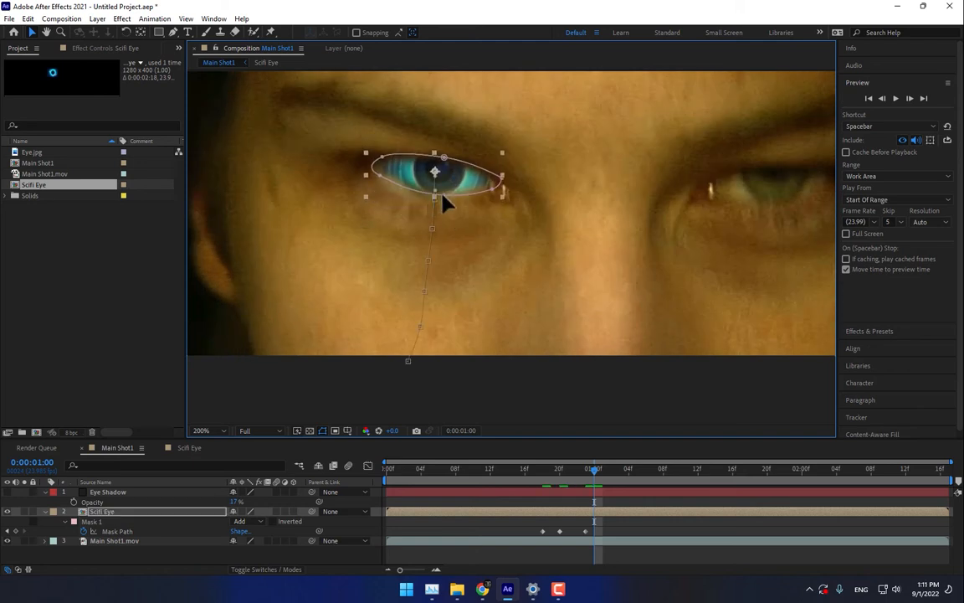
{"action": "key", "text": "Return"}
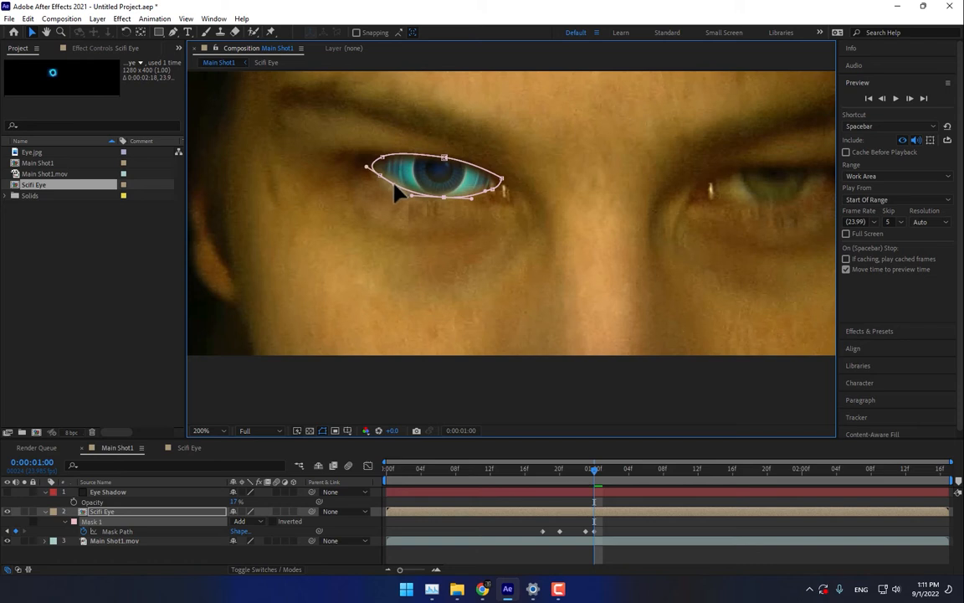
{"action": "left_click_drag", "start_coordinate": [380, 175], "coordinate": [379, 177]}
{"action": "mouse_move", "coordinate": [443, 160]}
{"action": "left_mouse_down"}
{"action": "mouse_move", "coordinate": [437, 173]}
{"action": "mouse_move", "coordinate": [437, 162]}
{"action": "left_mouse_up"}
{"action": "left_click_drag", "start_coordinate": [373, 171], "coordinate": [367, 168]}
{"action": "left_click_drag", "start_coordinate": [502, 179], "coordinate": [447, 163]}
At 0:00:01:01, align the Scifi Eye layer with the eye and fit Mask 1 to its eyelids.
{"action": "key", "text": "Page_Down"}
{"action": "left_click", "coordinate": [448, 184]}
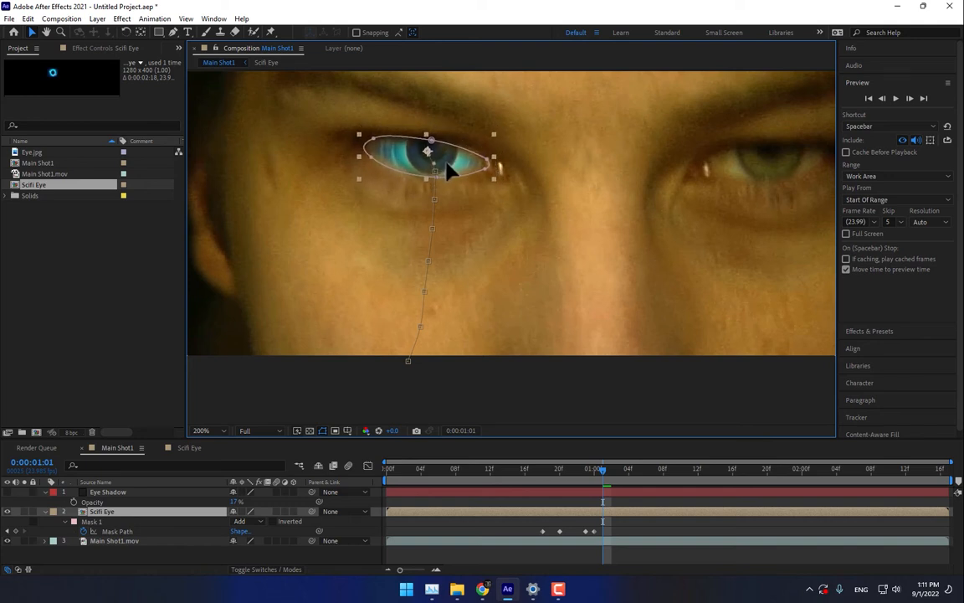
{"action": "left_click_drag", "start_coordinate": [465, 146], "coordinate": [470, 143]}
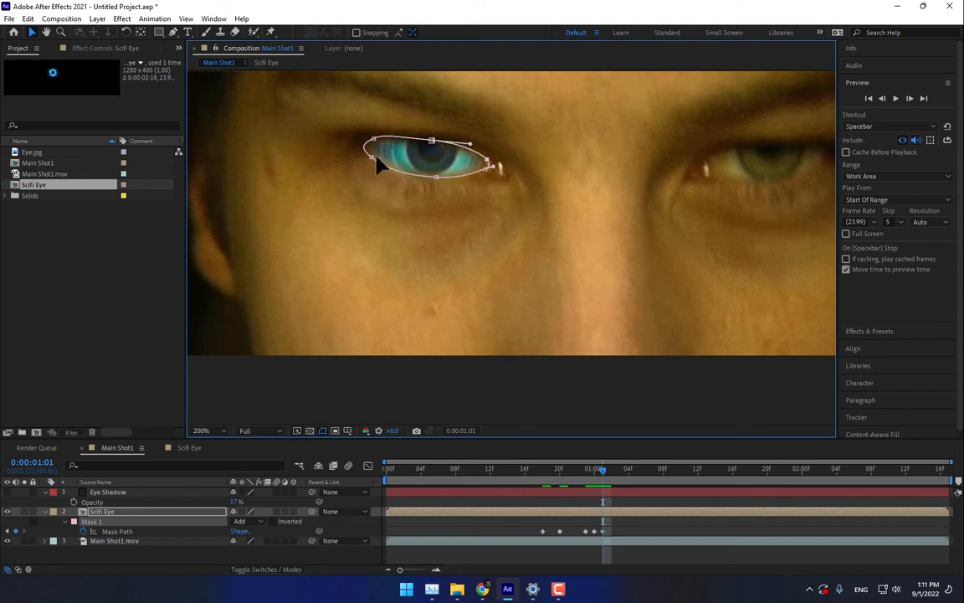
{"action": "left_click_drag", "start_coordinate": [377, 158], "coordinate": [371, 160]}
{"action": "left_click_drag", "start_coordinate": [437, 177], "coordinate": [435, 178]}
Align the Scifi Eye layer with the eye at 0:00:01:02 and 0:00:01:03, and reshape Mask 1 at 0:00:01:03.
{"action": "key", "text": "Page_Down"}
{"action": "double_click", "coordinate": [444, 165]}
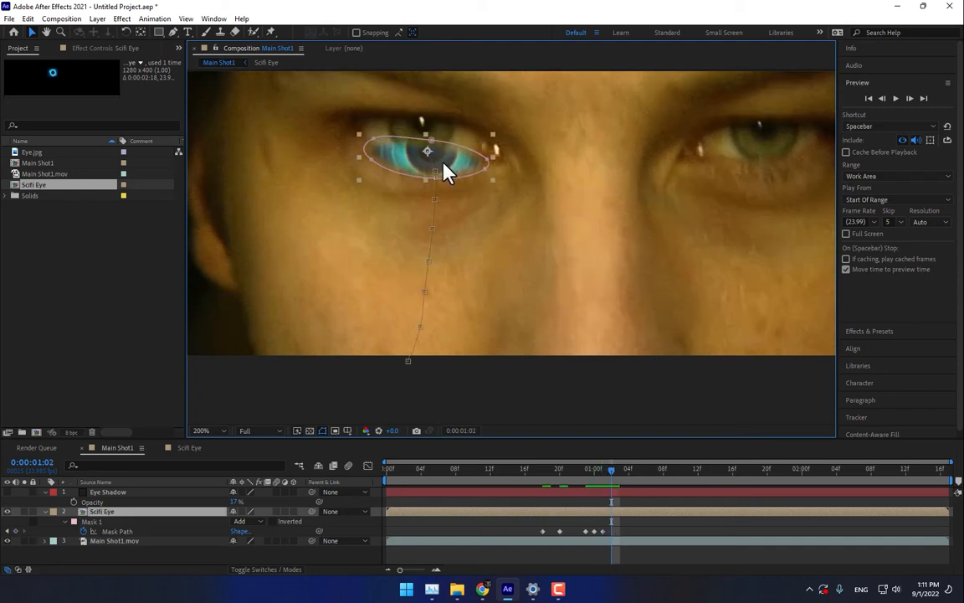
{"action": "left_click_drag", "start_coordinate": [443, 164], "coordinate": [420, 176]}
{"action": "key", "text": "Page_Down"}
{"action": "double_click", "coordinate": [420, 214]}
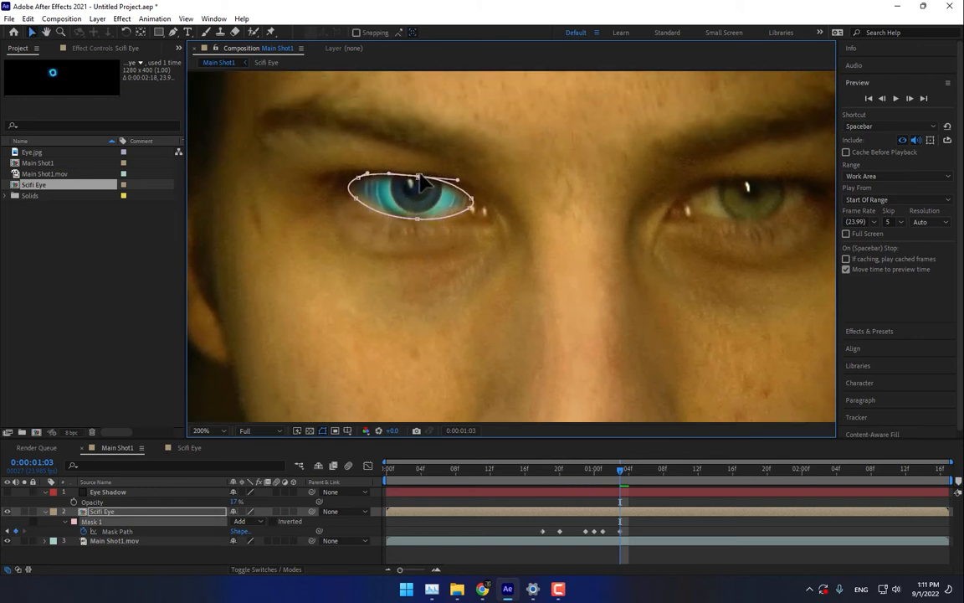
Move the Scifi Eye layer to follow the eye from 0:00:01:04 through 0:00:01:06.
{"action": "key", "text": "Page_Down"}
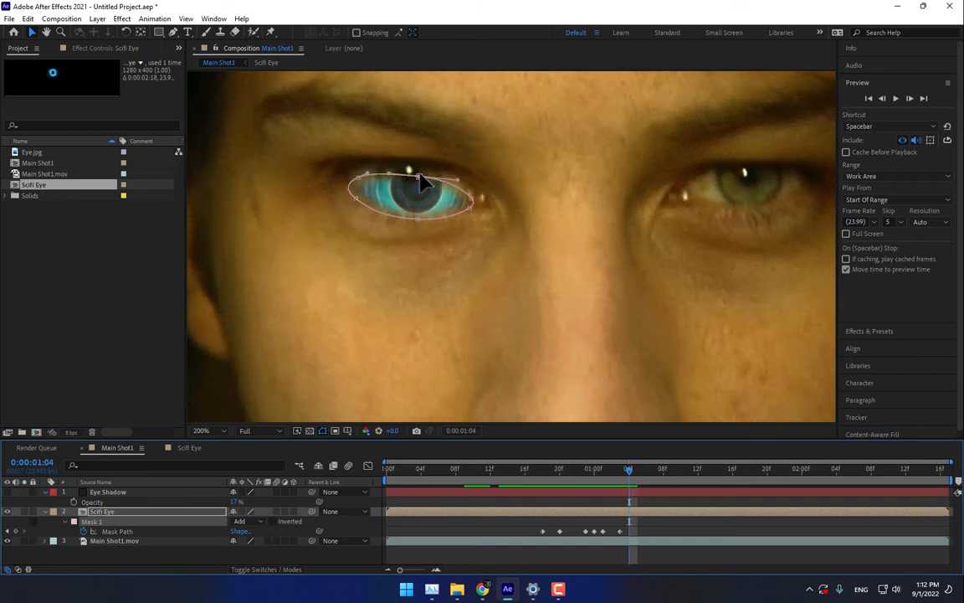
{"action": "double_click", "coordinate": [425, 208]}
{"action": "left_click_drag", "start_coordinate": [434, 206], "coordinate": [410, 183]}
{"action": "key", "text": "Page_Down"}
{"action": "key", "text": "Page_Down"}
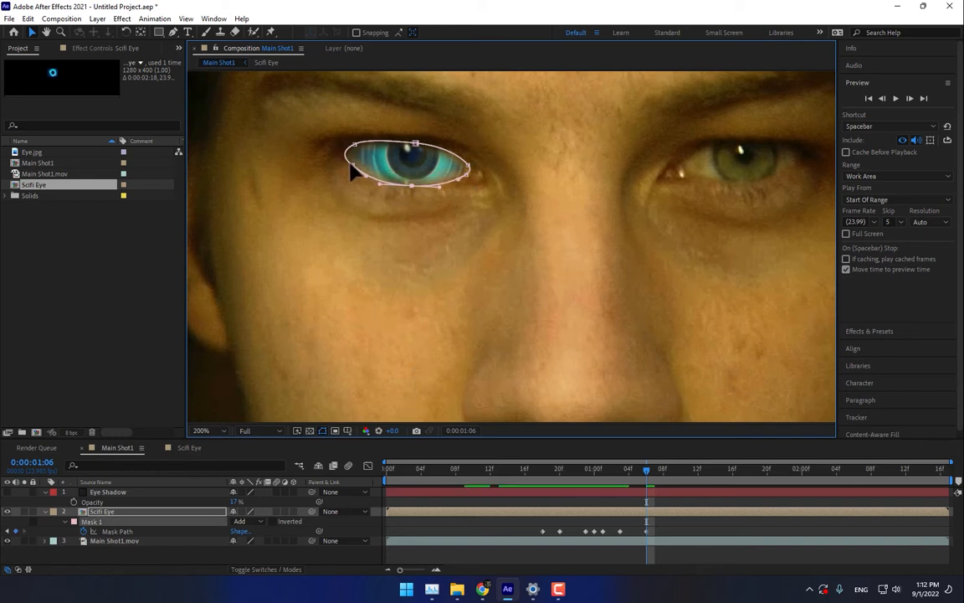
Refine Mask 1's corner points and raise its upper edge to the eyelid at 0:00:01:06.
{"action": "left_click_drag", "start_coordinate": [352, 164], "coordinate": [352, 165]}
{"action": "left_click_drag", "start_coordinate": [467, 174], "coordinate": [465, 172]}
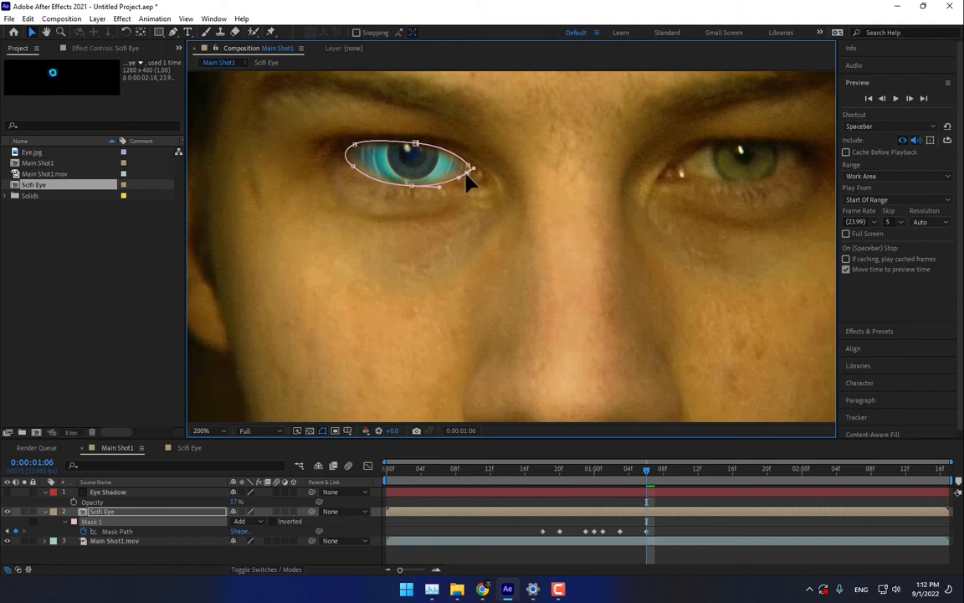
{"action": "left_click_drag", "start_coordinate": [415, 144], "coordinate": [413, 140]}
Reposition the Scifi Eye layer frame by frame over the eye from 0:00:01:07 through 0:00:01:10.
{"action": "key", "text": "Page_Down"}
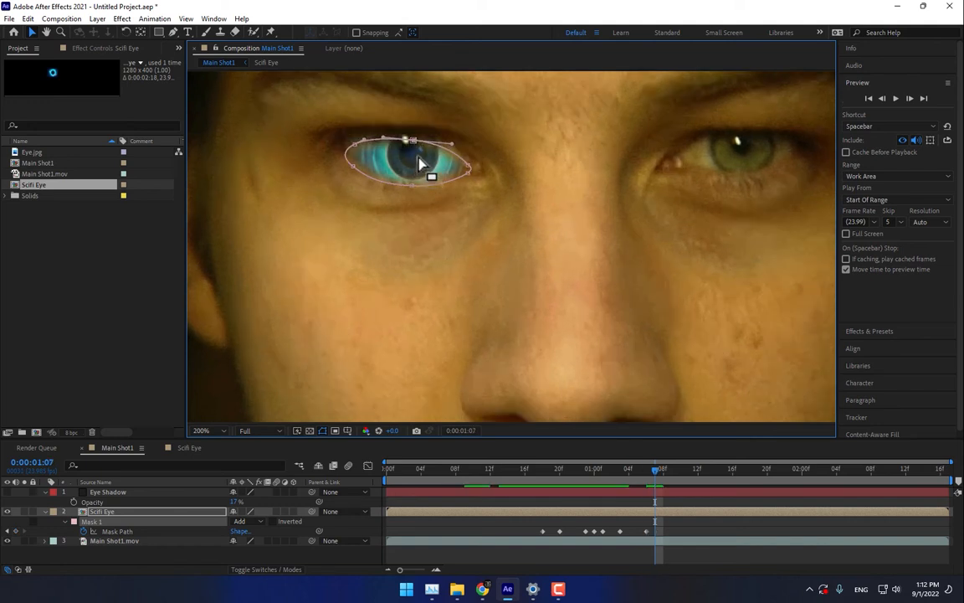
{"action": "left_click", "coordinate": [419, 159]}
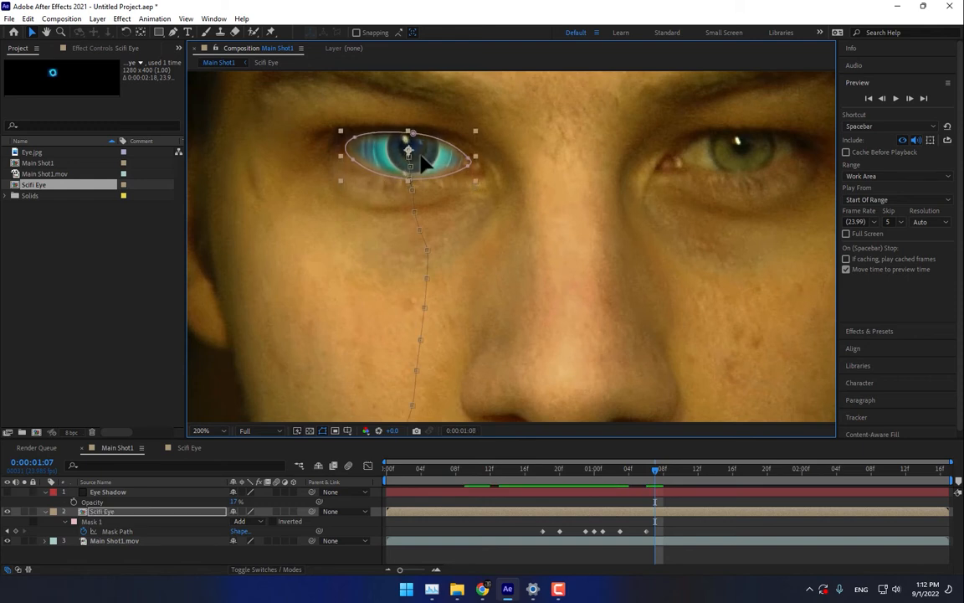
{"action": "key", "text": "Page_Down"}
{"action": "mouse_move", "coordinate": [424, 158]}
{"action": "left_mouse_down"}
{"action": "mouse_move", "coordinate": [430, 139]}
{"action": "mouse_move", "coordinate": [416, 167]}
{"action": "mouse_move", "coordinate": [414, 141]}
{"action": "left_mouse_up"}
{"action": "key", "text": "Page_Down"}
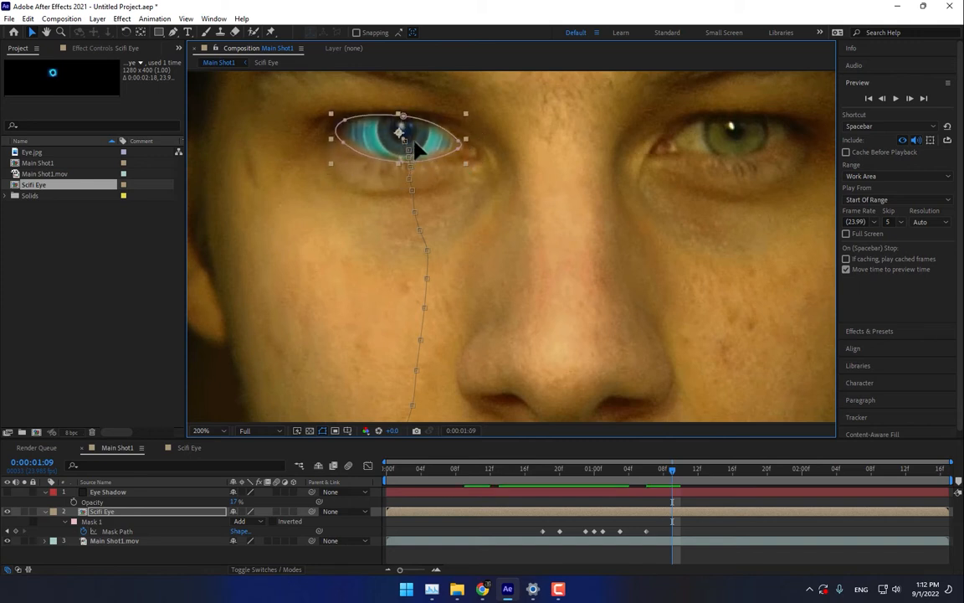
{"action": "key", "text": "Page_Down"}
{"action": "left_click_drag", "start_coordinate": [420, 133], "coordinate": [420, 130]}
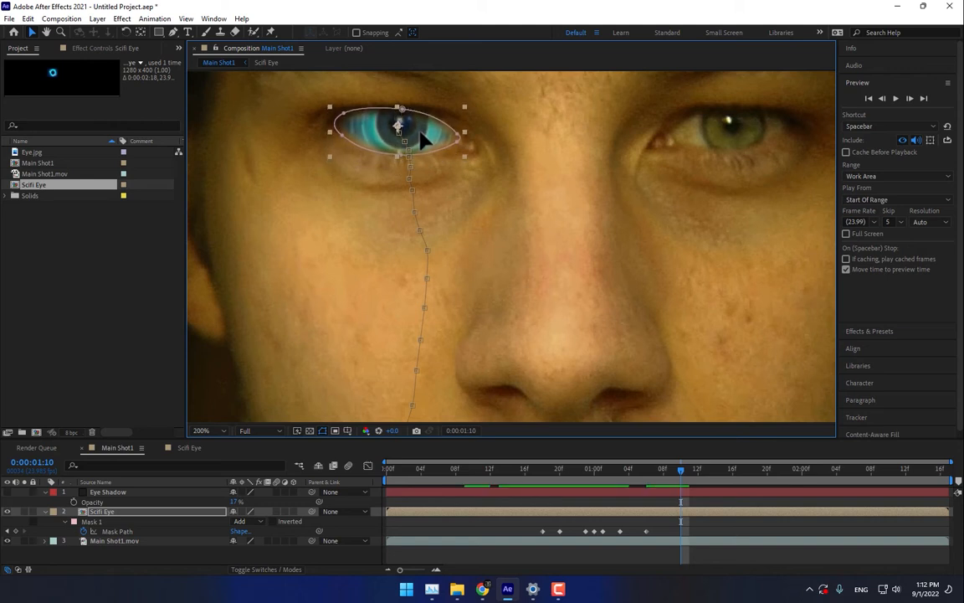
At 0:00:01:11, align the Scifi Eye layer with the eye and reshape Mask 1 along the eyelids and corners.
{"action": "key", "text": "Page_Down"}
{"action": "mouse_move", "coordinate": [423, 134]}
{"action": "left_mouse_down"}
{"action": "mouse_move", "coordinate": [426, 148]}
{"action": "mouse_move", "coordinate": [425, 126]}
{"action": "mouse_move", "coordinate": [420, 134]}
{"action": "left_mouse_up"}
{"action": "left_click", "coordinate": [401, 152]}
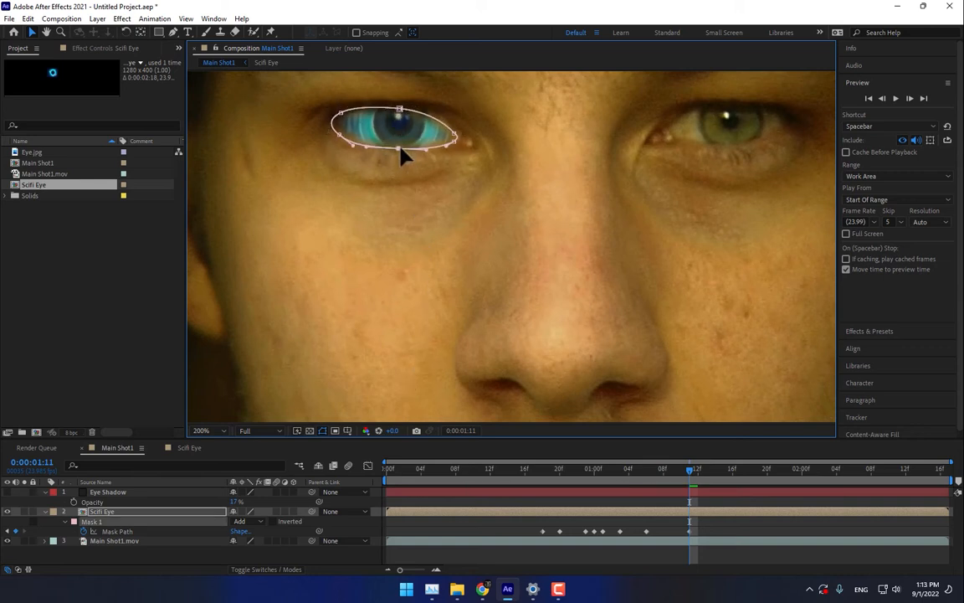
{"action": "left_click_drag", "start_coordinate": [339, 135], "coordinate": [343, 127]}
{"action": "left_click_drag", "start_coordinate": [454, 140], "coordinate": [397, 146]}
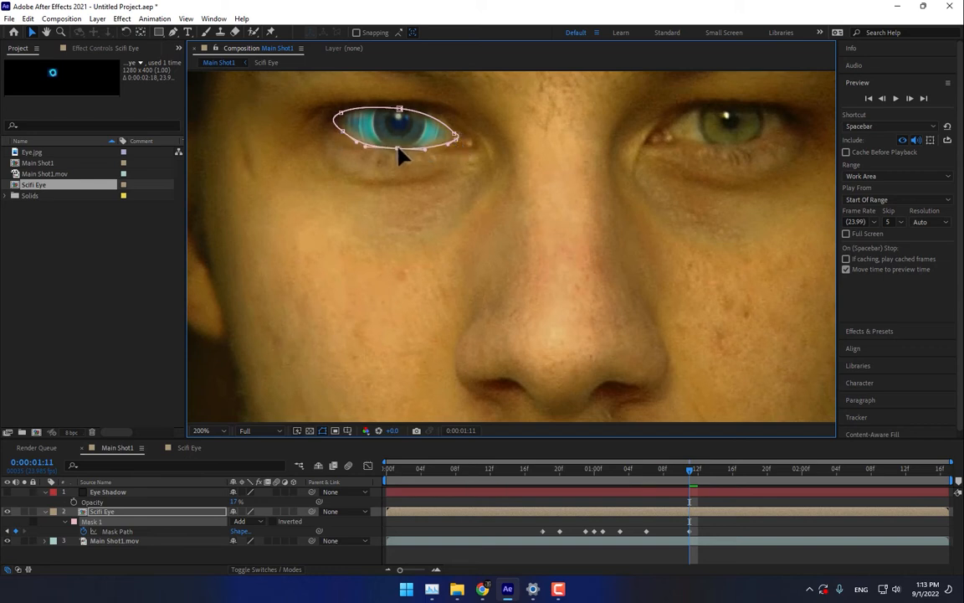
{"action": "mouse_move", "coordinate": [400, 109]}
{"action": "left_mouse_down"}
{"action": "mouse_move", "coordinate": [400, 118]}
{"action": "mouse_move", "coordinate": [402, 108]}
{"action": "left_mouse_up"}
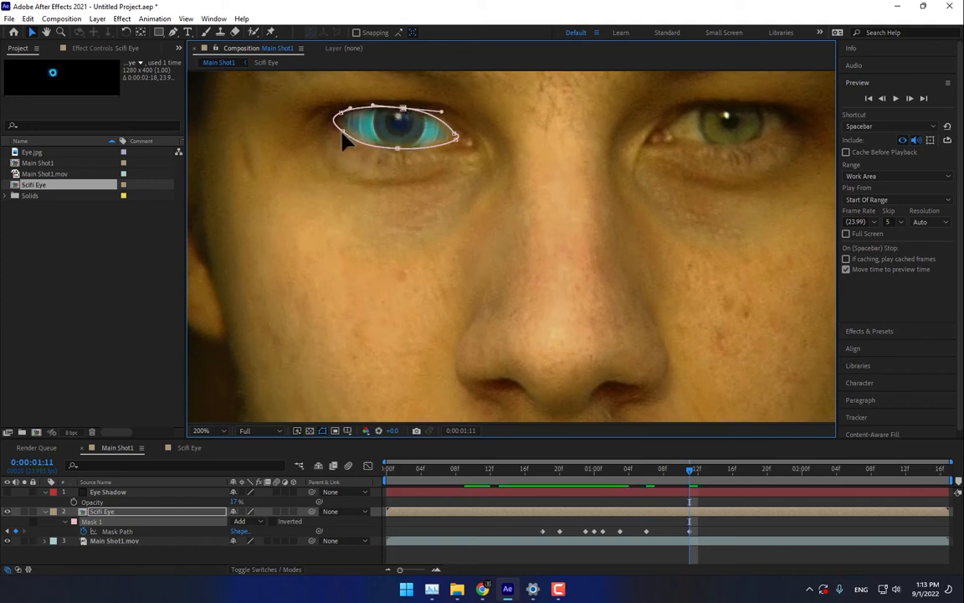
{"action": "left_click_drag", "start_coordinate": [342, 132], "coordinate": [342, 135]}
At 0:00:01:12, nudge the Scifi Eye layer onto the eye and adjust Mask 1 at the inner eye corner.
{"action": "key", "text": "Page_Down"}
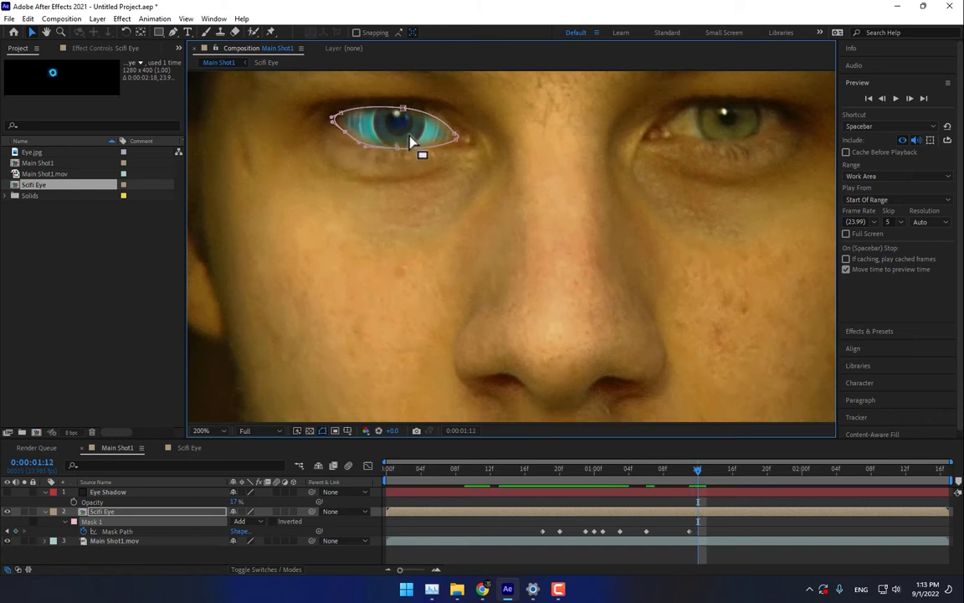
{"action": "left_click", "coordinate": [414, 135]}
{"action": "left_click_drag", "start_coordinate": [416, 132], "coordinate": [414, 129]}
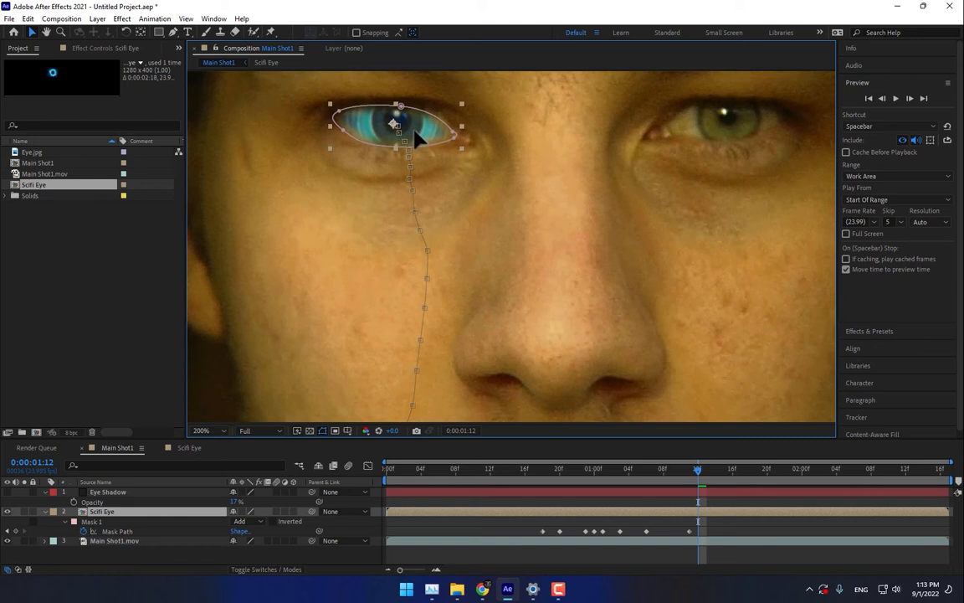
{"action": "left_click", "coordinate": [453, 135]}
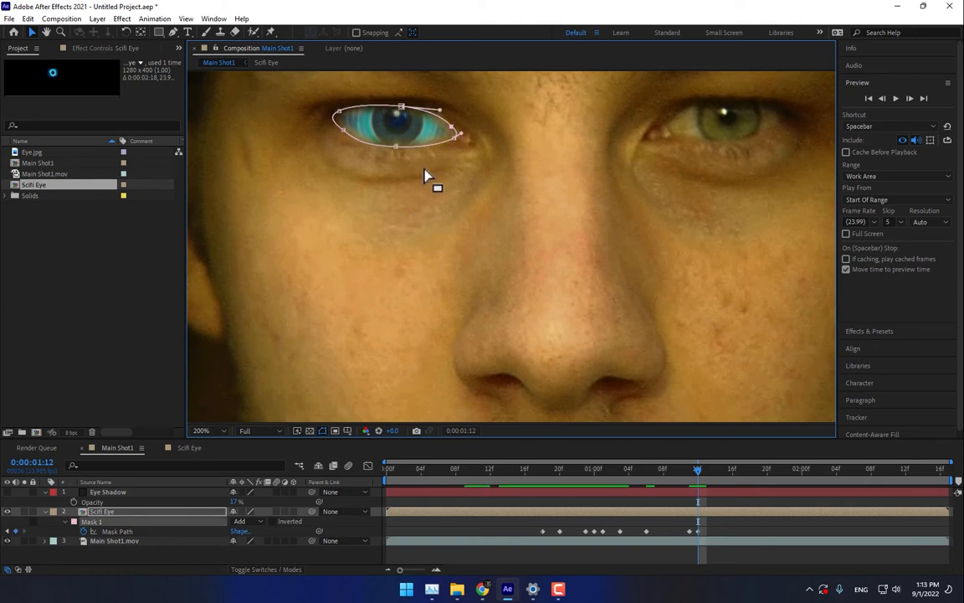
Nudge the Scifi Eye layer left to keep it on the eye from 0:00:01:13 through 0:00:01:16.
{"action": "key", "text": "Page_Down"}
{"action": "left_click", "coordinate": [424, 131]}
{"action": "left_click_drag", "start_coordinate": [423, 137], "coordinate": [421, 136]}
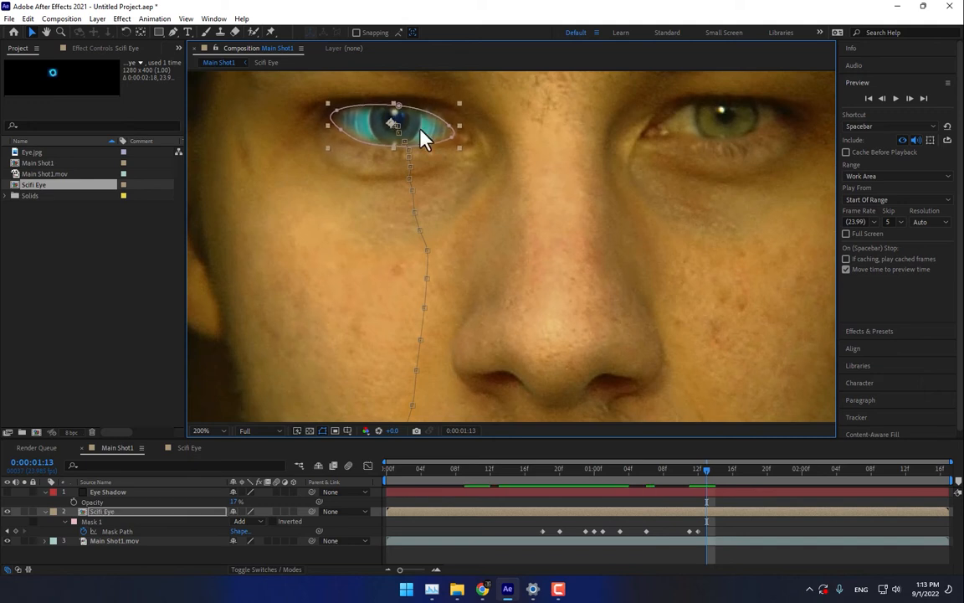
{"action": "key", "text": "Page_Down"}
{"action": "left_click_drag", "start_coordinate": [422, 132], "coordinate": [416, 127]}
{"action": "key", "text": "Page_Down"}
{"action": "key", "text": "Page_Down"}
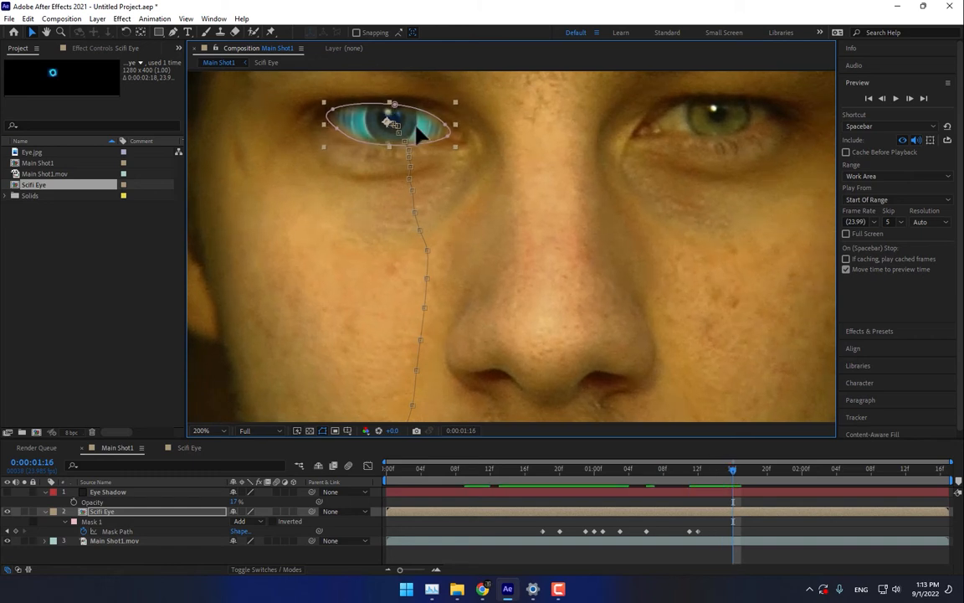
Nudge the Scifi Eye layer frame by frame to keep it over the eye from 0:00:01:17 through 0:00:02:01.
{"action": "key", "text": "Page_Down"}
{"action": "left_click_drag", "start_coordinate": [418, 132], "coordinate": [415, 132]}
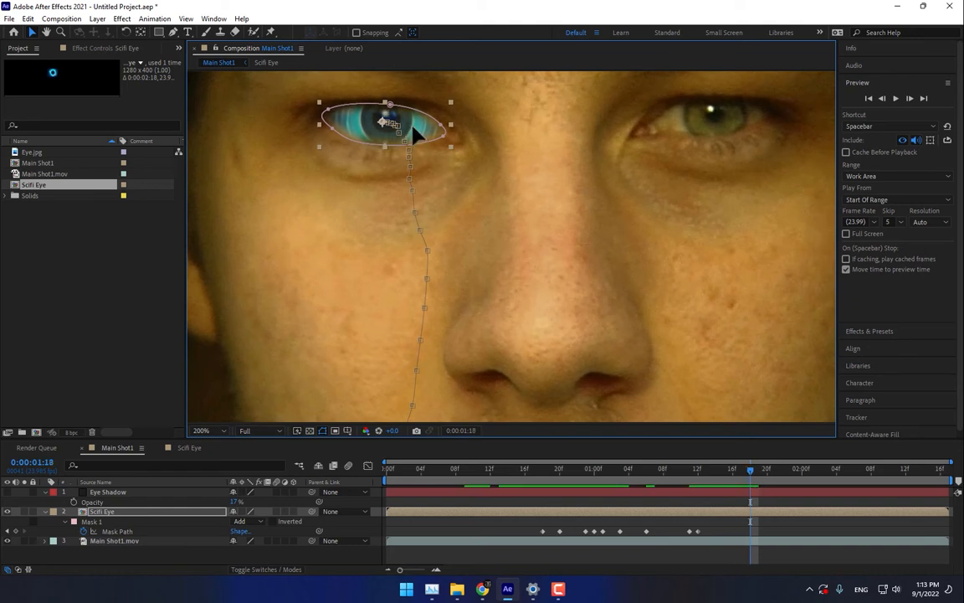
{"action": "key", "text": "Page_Down"}
{"action": "left_click_drag", "start_coordinate": [412, 130], "coordinate": [412, 129]}
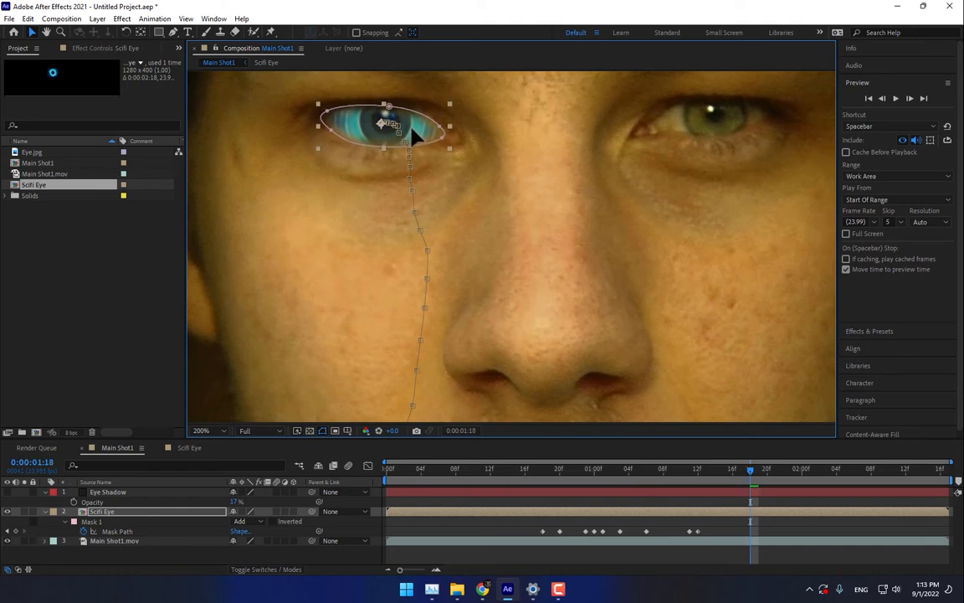
{"action": "key", "text": "Page_Down"}
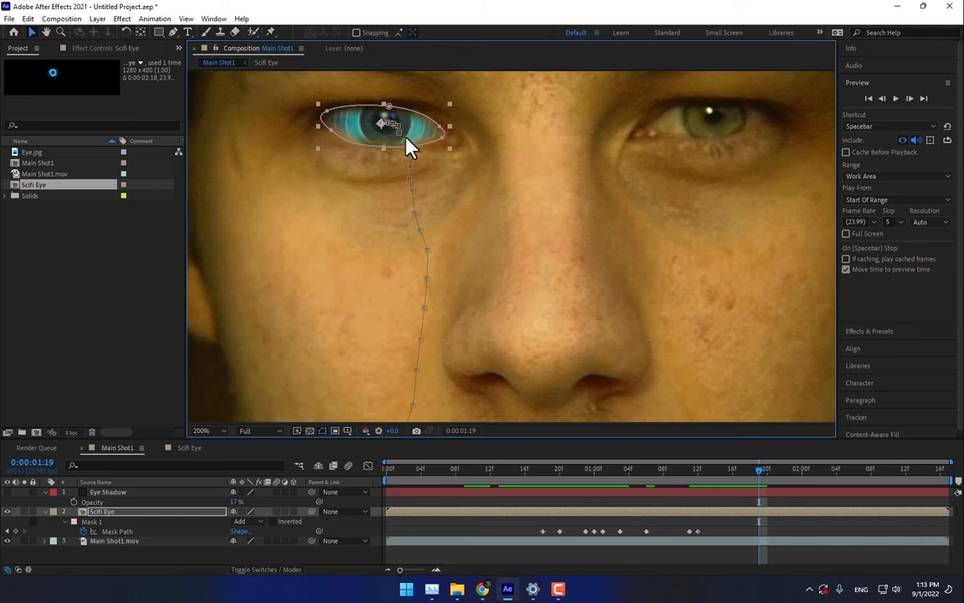
{"action": "key", "text": "Page_Down"}
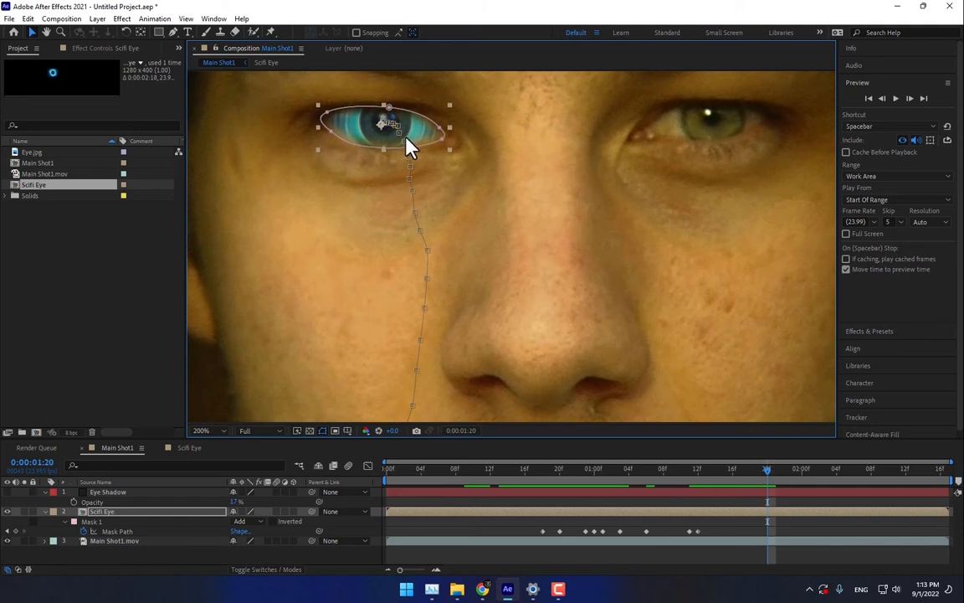
{"action": "key", "text": "Page_Down"}
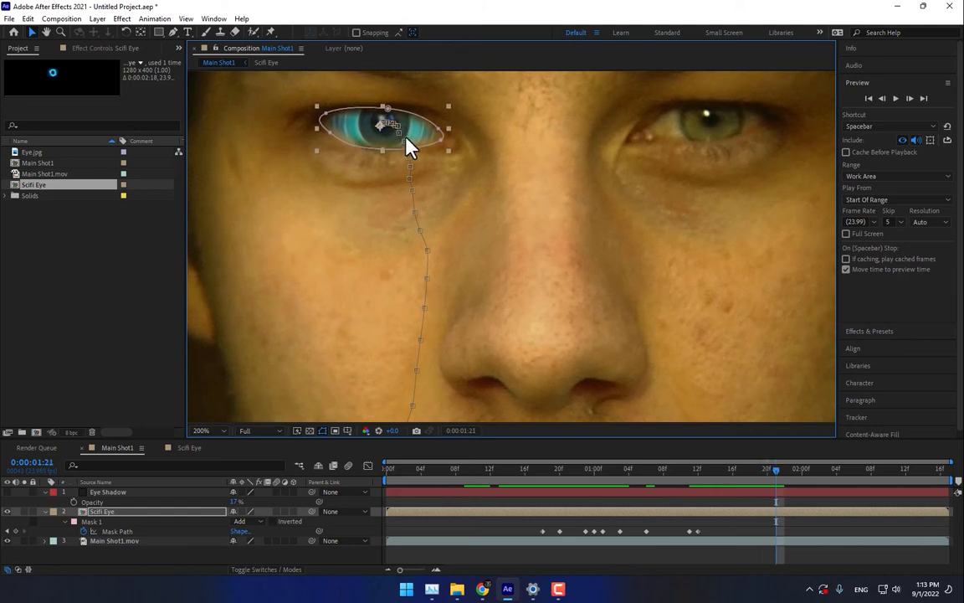
{"action": "key", "text": "Page_Down"}
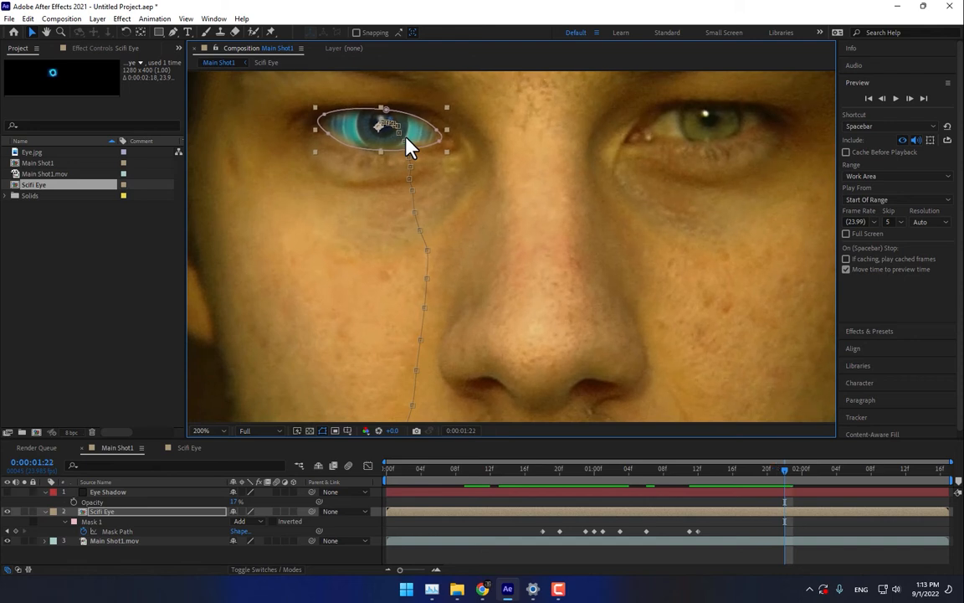
{"action": "key", "text": "Page_Down"}
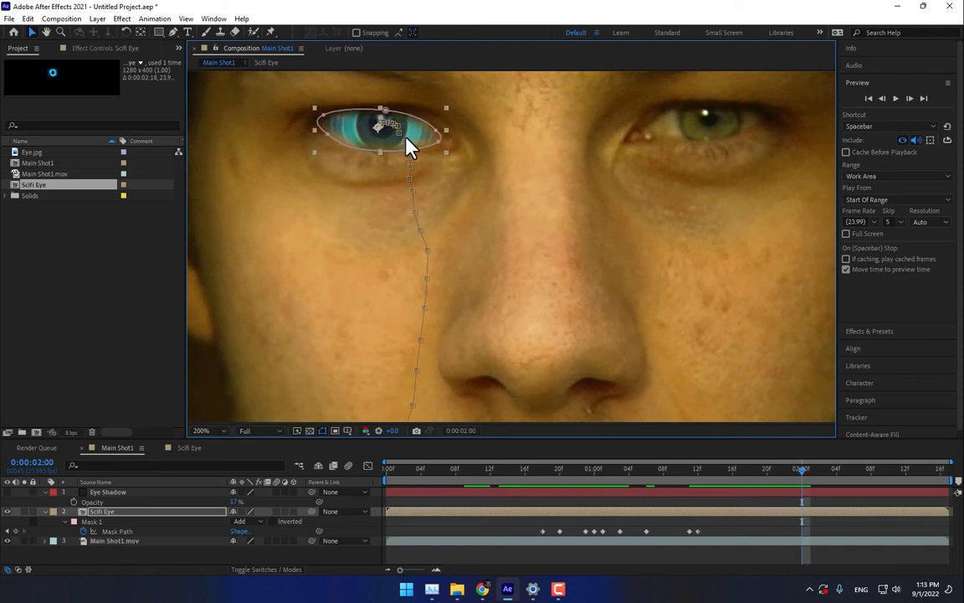
{"action": "key", "text": "Page_Down"}
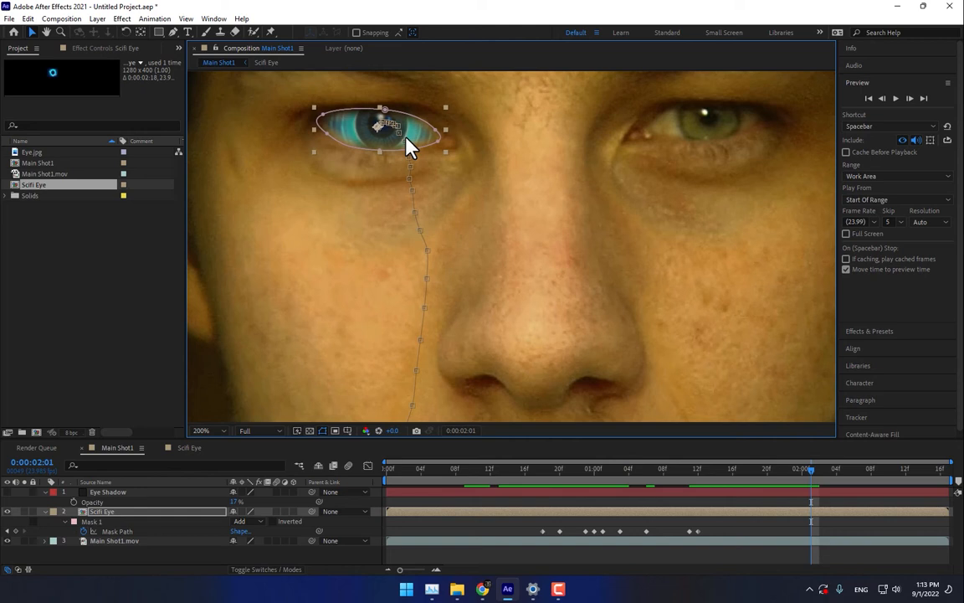
Keep the Scifi Eye layer aligned with the eye frame by frame from 0:00:02:02 through 0:00:02:12.
{"action": "key", "text": "Page_Down"}
{"action": "key", "text": "Page_Down"}
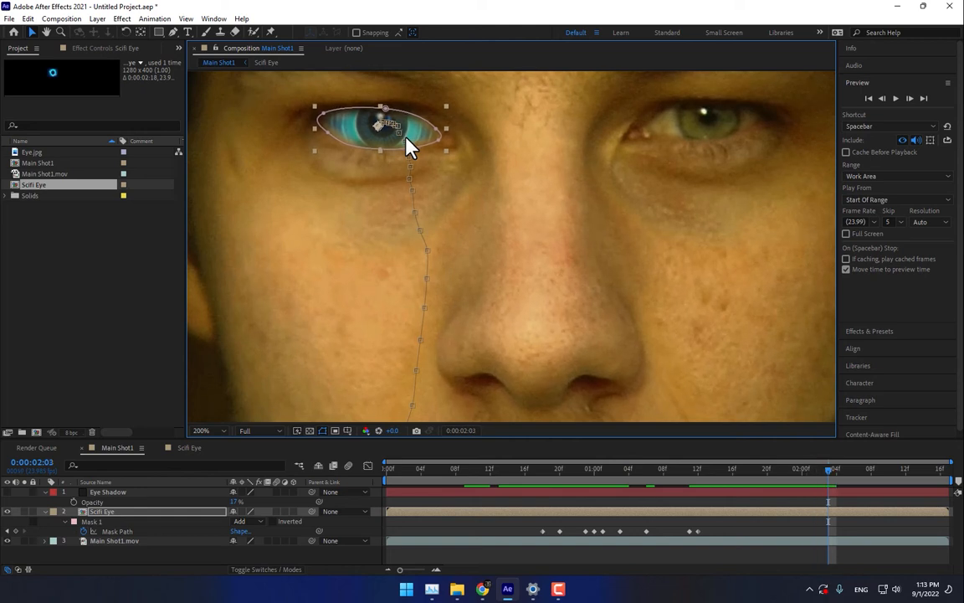
{"action": "key", "text": "Page_Down"}
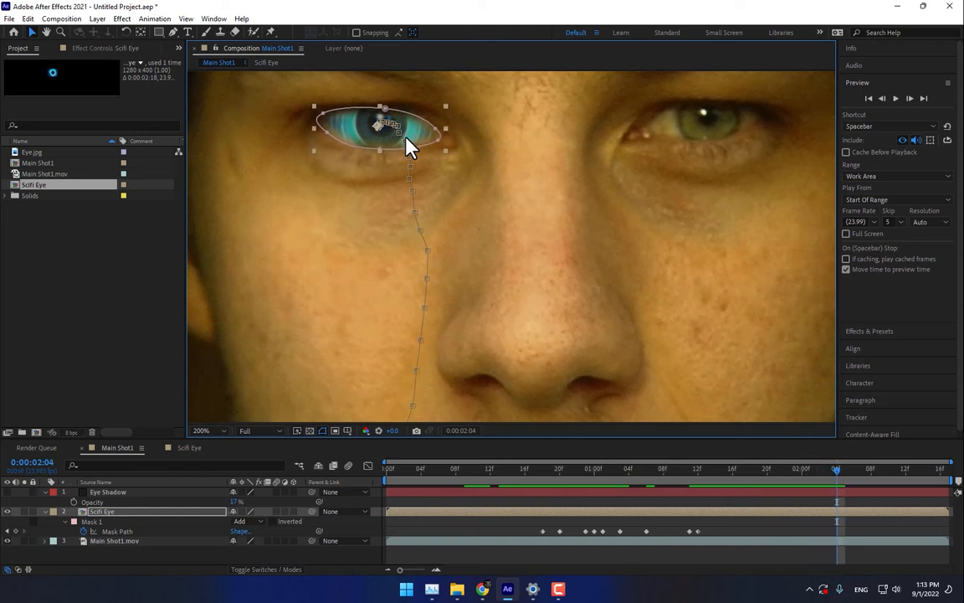
{"action": "key", "text": "Page_Down"}
{"action": "key", "text": "Page_Down"}
{"action": "key", "text": "Page_Down"}
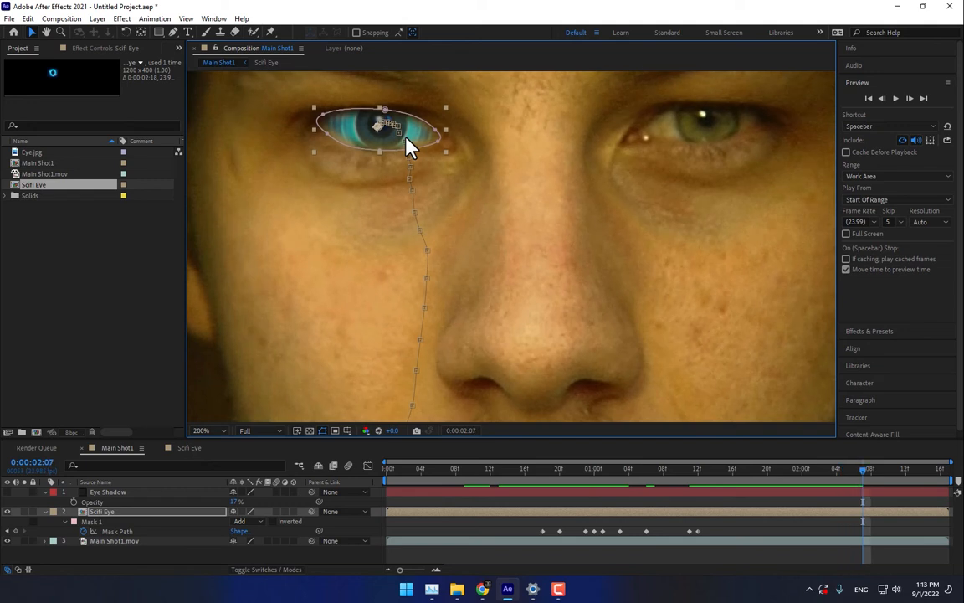
{"action": "key", "text": "Page_Down"}
{"action": "key", "text": "Page_Down"}
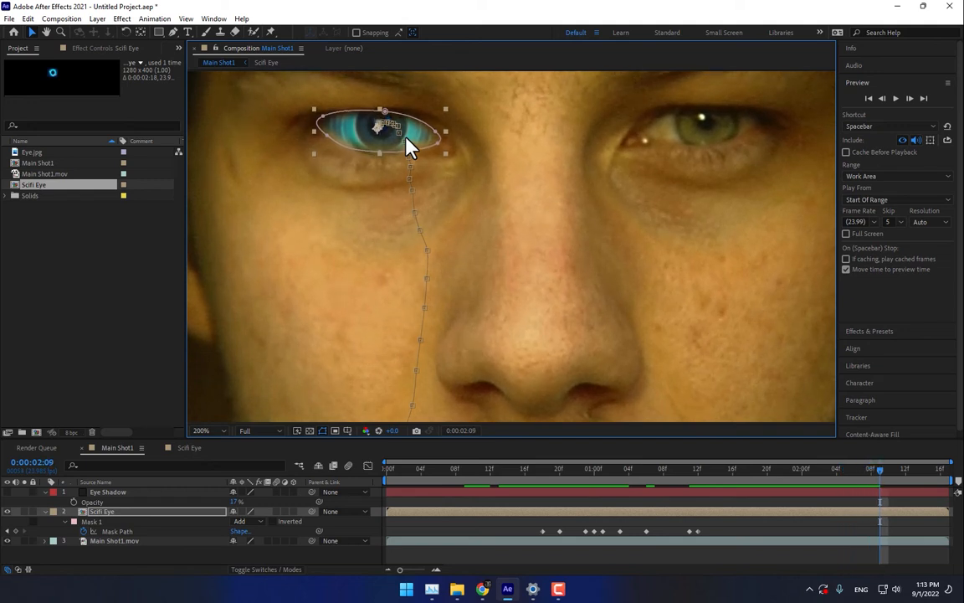
{"action": "key", "text": "Page_Down"}
{"action": "key", "text": "Page_Down"}
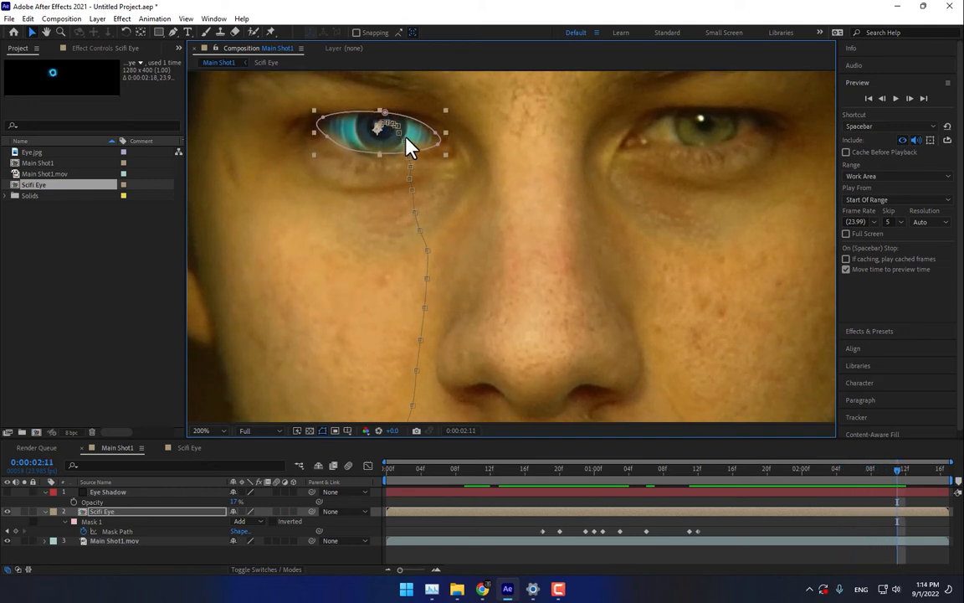
{"action": "key", "text": "Page_Down"}
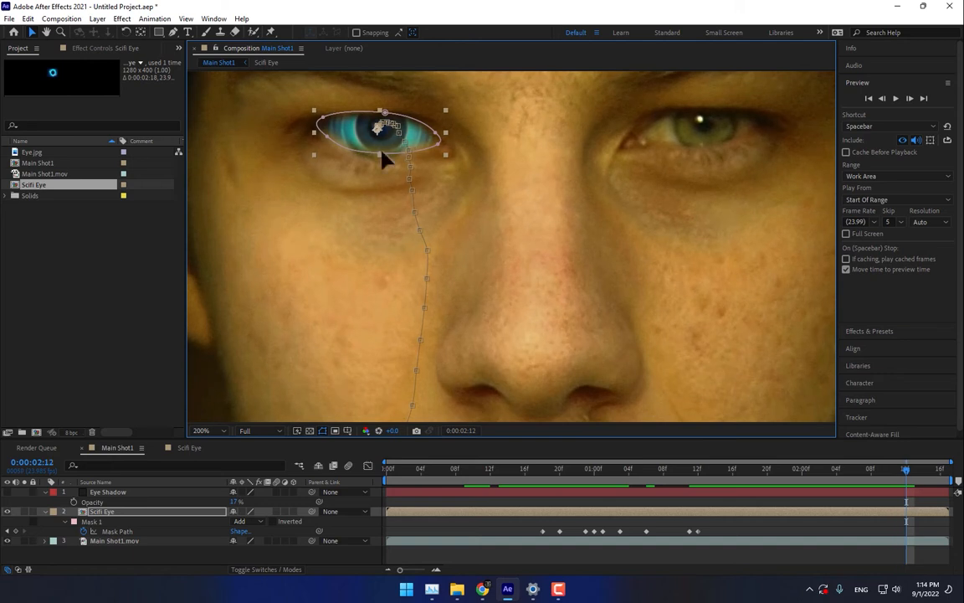
Return to 0:00:01:23 and lower the bottom point of Mask 1 onto the lower eyelid.
{"action": "key", "text": "Page_Up"}
{"action": "key", "text": "Page_Up"}
{"action": "key", "text": "Page_Up"}
{"action": "key", "text": "Page_Up"}
{"action": "key", "text": "Page_Up"}
{"action": "key", "text": "Page_Up"}
{"action": "key", "text": "Page_Up"}
{"action": "key", "text": "Page_Up"}
{"action": "key", "text": "Page_Up"}
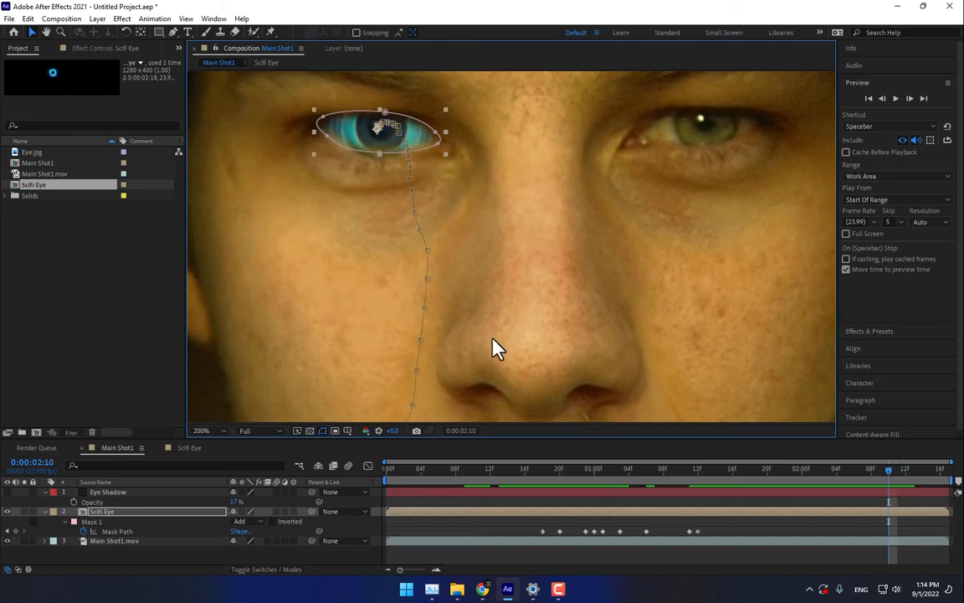
{"action": "key", "text": "Page_Up"}
{"action": "key", "text": "Page_Up"}
{"action": "key", "text": "Page_Up"}
{"action": "key", "text": "Page_Up"}
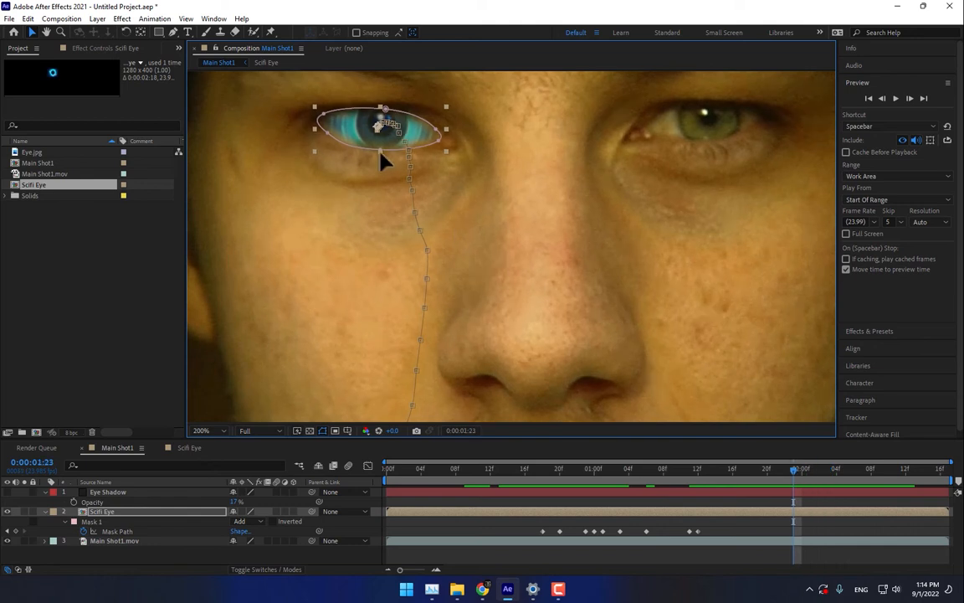
{"action": "left_click", "coordinate": [379, 157]}
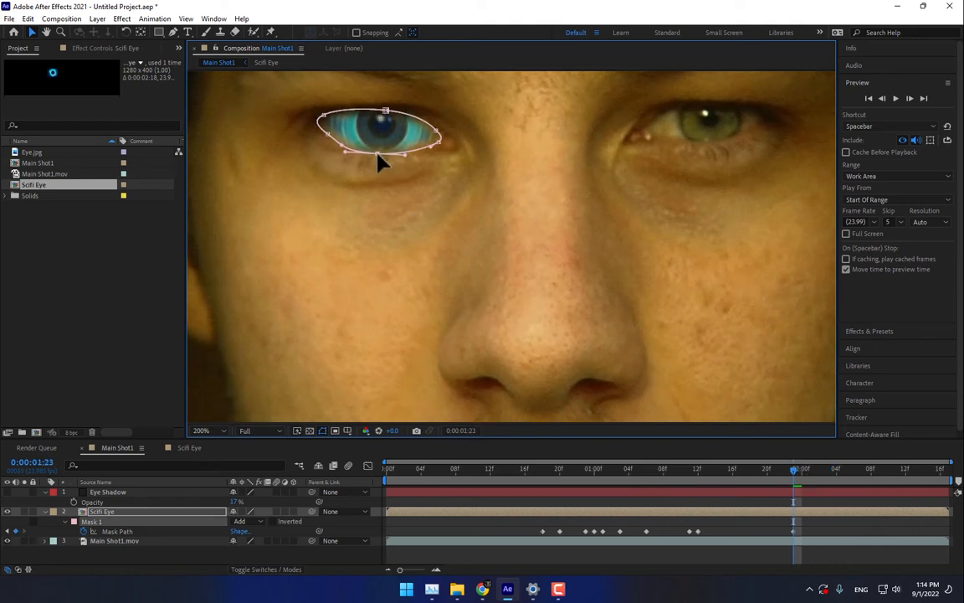
Play forward and, at 0:00:02:09, extend the bottom of Mask 1 down to the lower eyelid.
{"action": "key", "text": "space"}
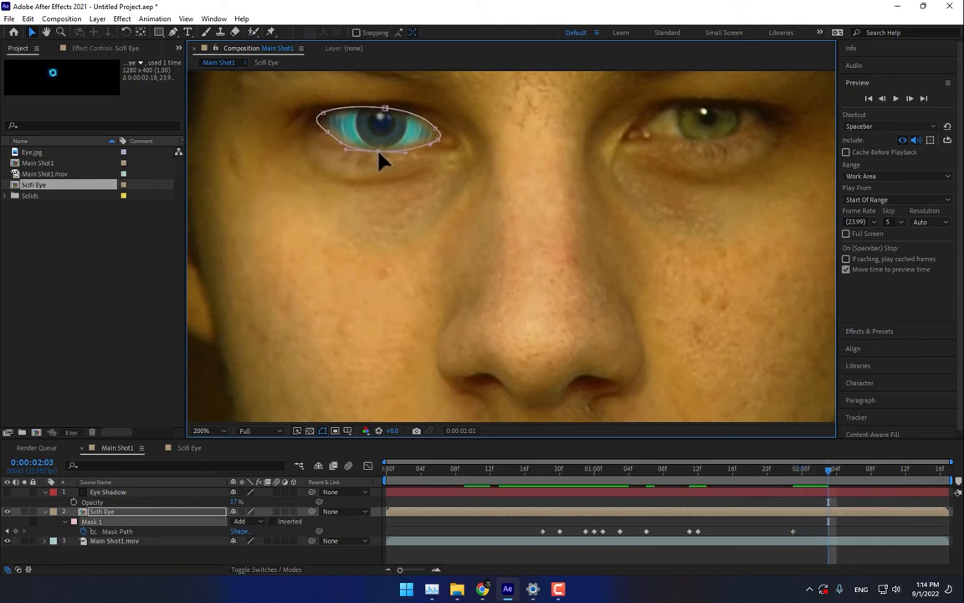
{"action": "key", "text": "Page_Down"}
{"action": "key", "text": "Page_Down"}
{"action": "key", "text": "Page_Down"}
{"action": "left_click_drag", "start_coordinate": [377, 151], "coordinate": [376, 155]}
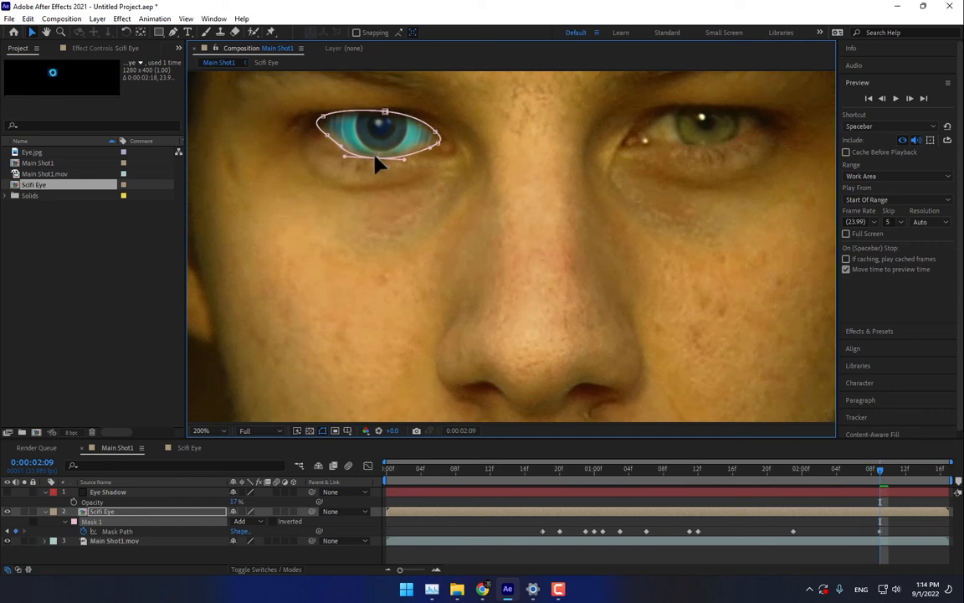
Lower the bottom point of Mask 1 to follow the lower eyelid at 0:00:02:11 and 0:00:02:12.
{"action": "key", "text": "space"}
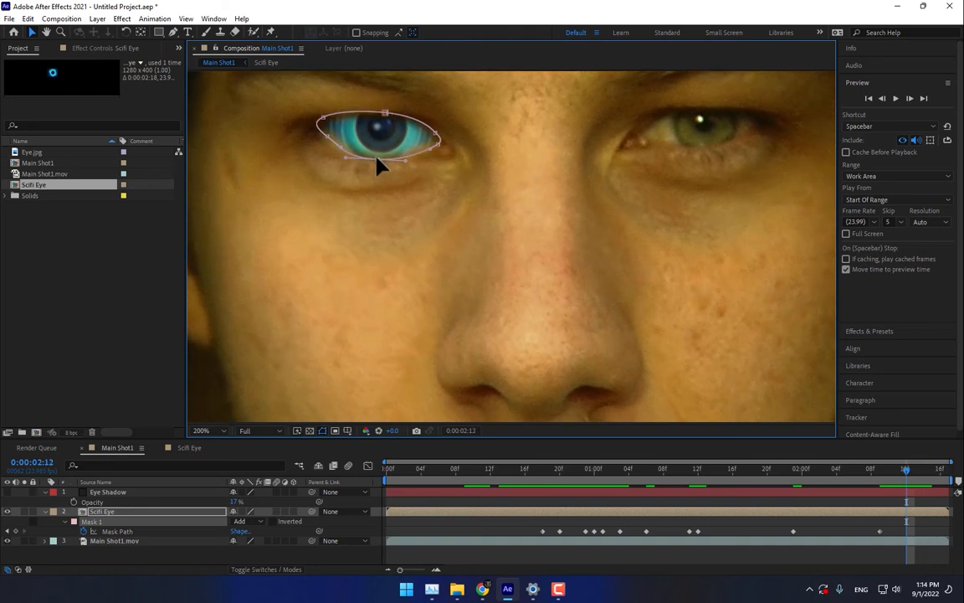
{"action": "key", "text": "Page_Up"}
{"action": "key", "text": "Page_Down"}
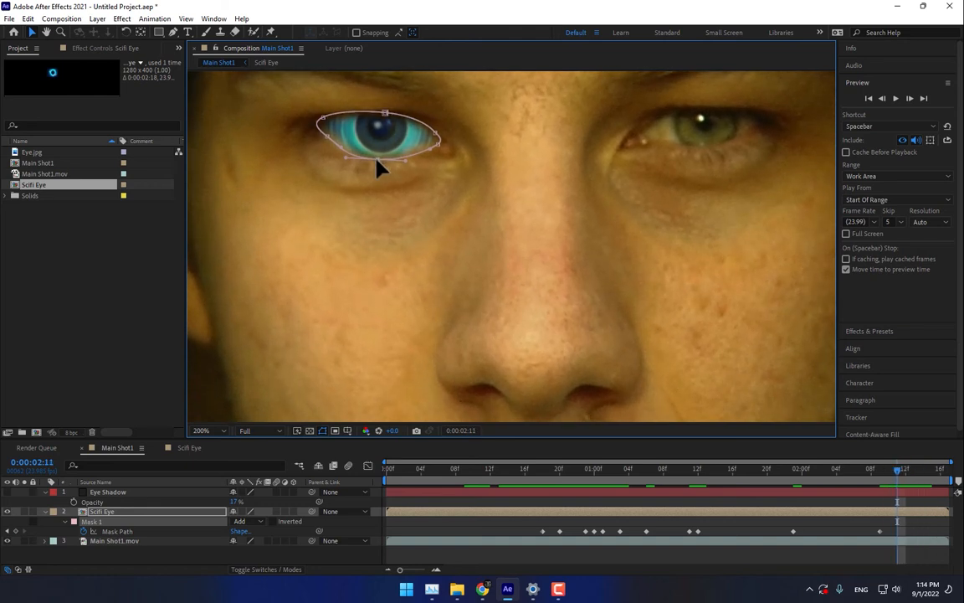
{"action": "left_click_drag", "start_coordinate": [377, 157], "coordinate": [377, 161]}
{"action": "key", "text": "Page_Down"}
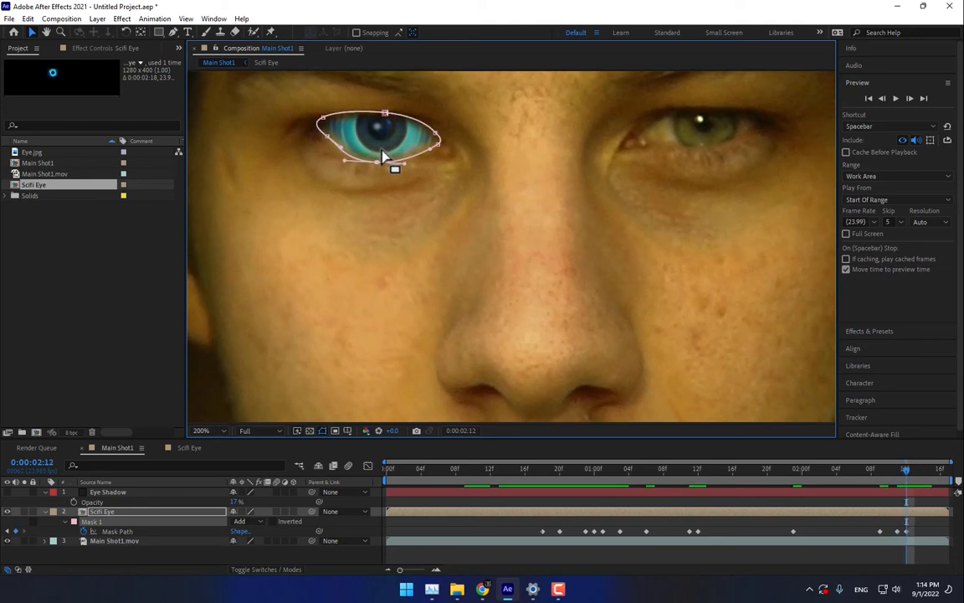
At 0:00:02:13, select the whole Scifi Eye layer and nudge it down onto the eye.
{"action": "key", "text": "Page_Down"}
{"action": "double_click", "coordinate": [383, 157]}
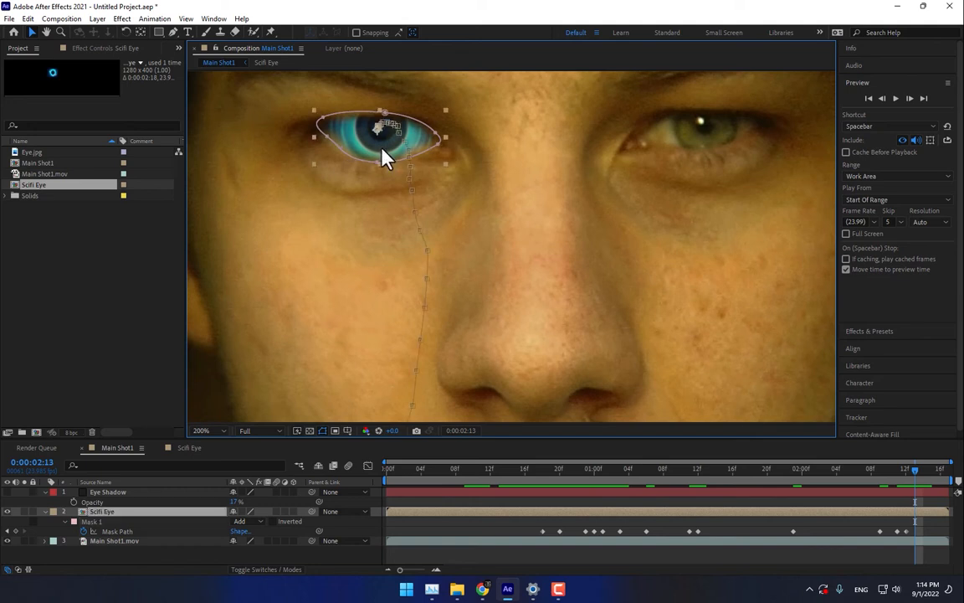
{"action": "key", "text": "Down"}
{"action": "key", "text": "Down"}
{"action": "key", "text": "Down"}
{"action": "key", "text": "Down"}
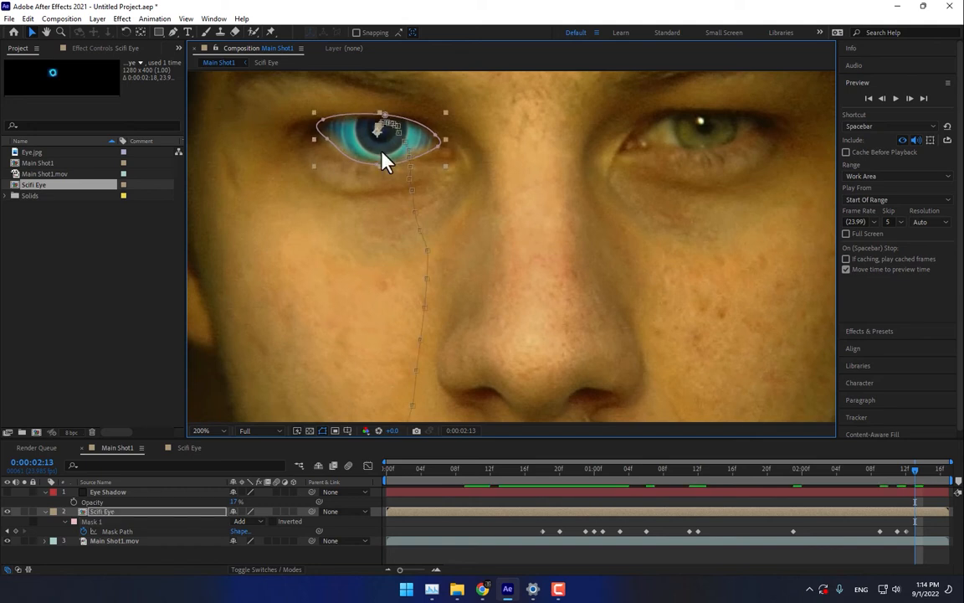
Reposition the Scifi Eye layer over the eye on the remaining frames from 0:00:02:14 to the end of the footage.
{"action": "key", "text": "Page_Down"}
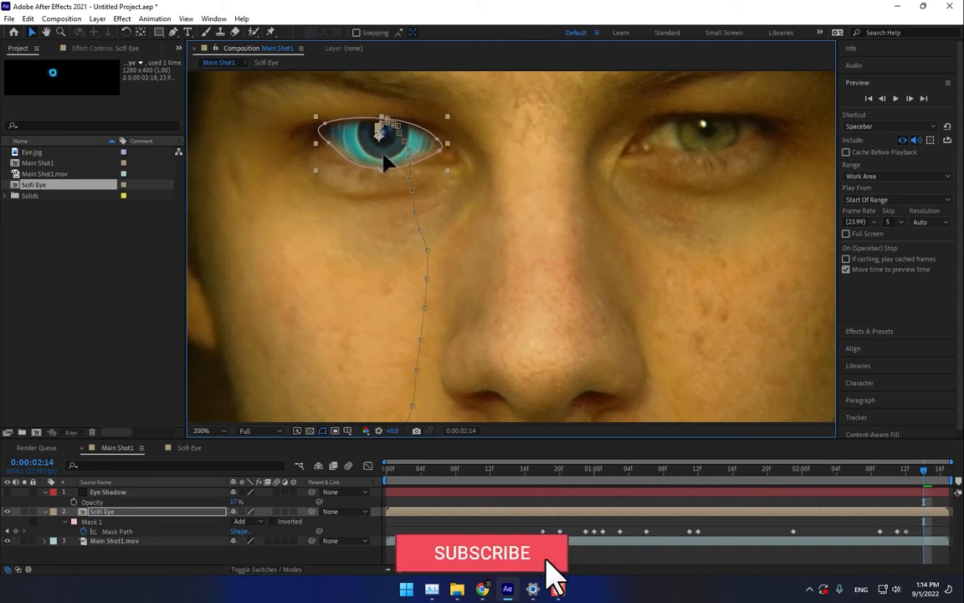
{"action": "key", "text": "Page_Down"}
{"action": "mouse_move", "coordinate": [385, 165]}
{"action": "left_mouse_down"}
{"action": "mouse_move", "coordinate": [384, 156]}
{"action": "mouse_move", "coordinate": [388, 166]}
{"action": "left_mouse_up"}
{"action": "key", "text": "Page_Down"}
{"action": "key", "text": "Page_Down"}
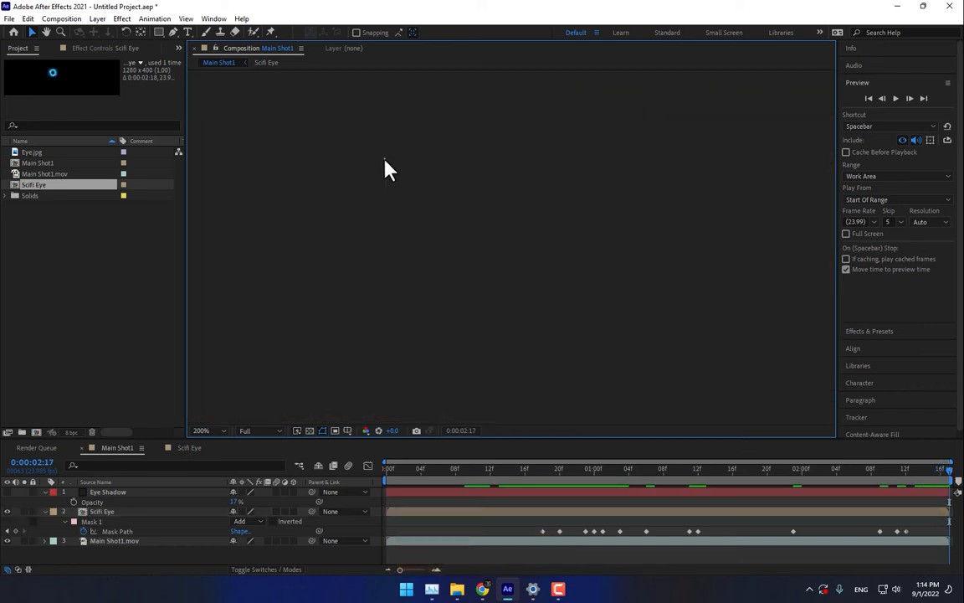
Preview the tracked eye in Main Shot1 and open the Scifi Eye composition.
{"action": "key", "text": "space"}
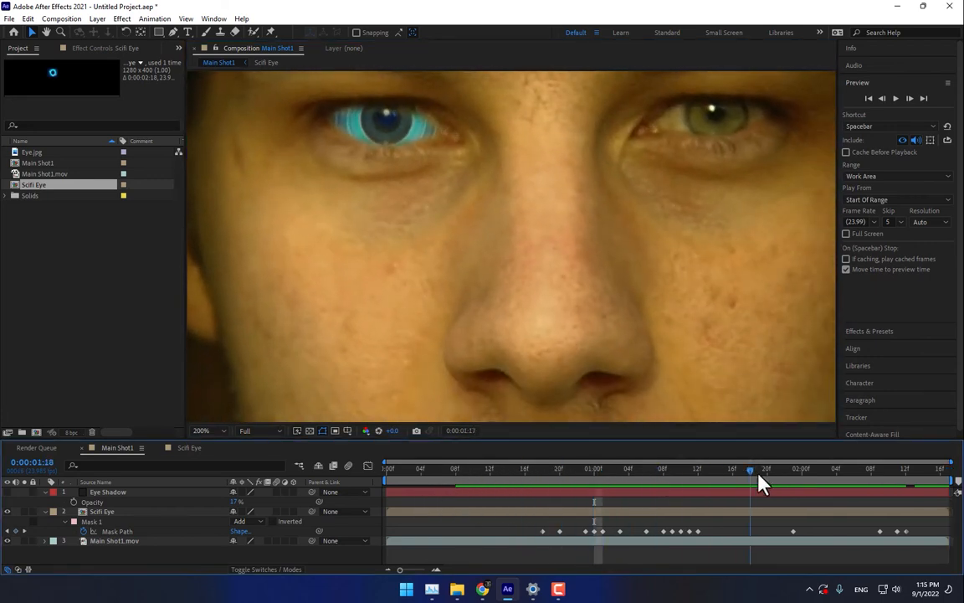
{"action": "scroll", "coordinate": [590, 316], "scroll_direction": "down", "scroll_amount": 1}
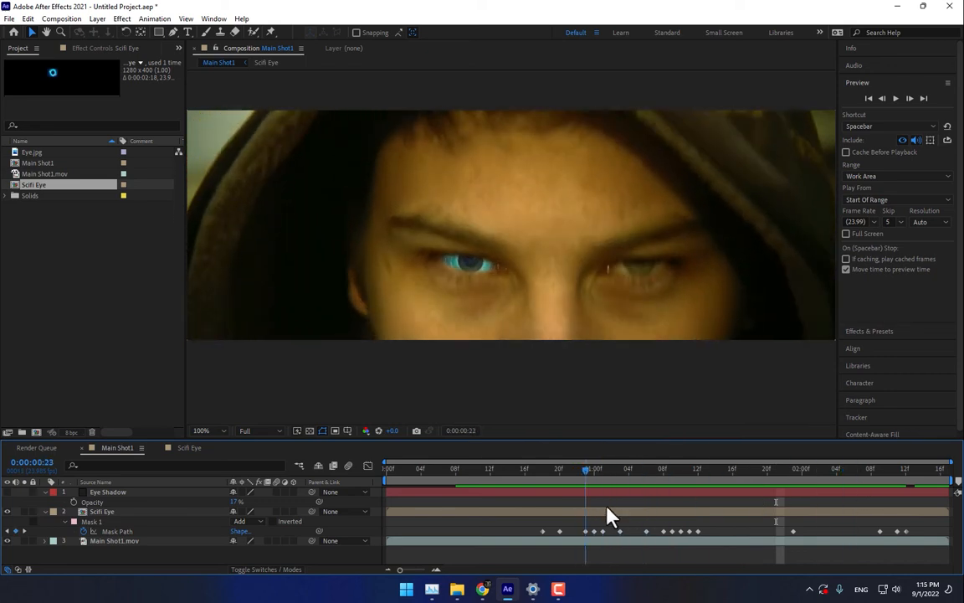
{"action": "left_click", "coordinate": [104, 512]}
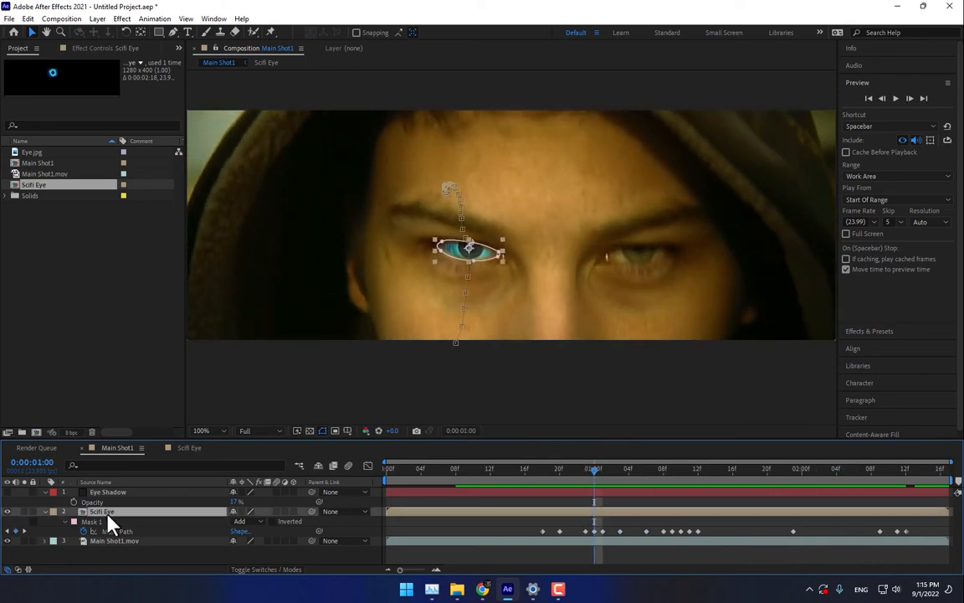
{"action": "double_click", "coordinate": [116, 513]}
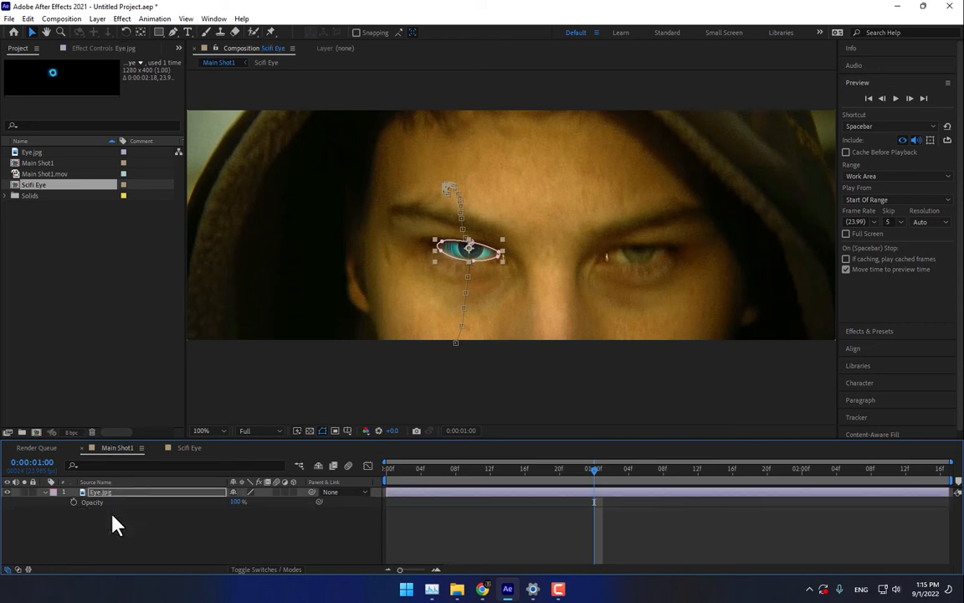
{"action": "left_click", "coordinate": [345, 269]}
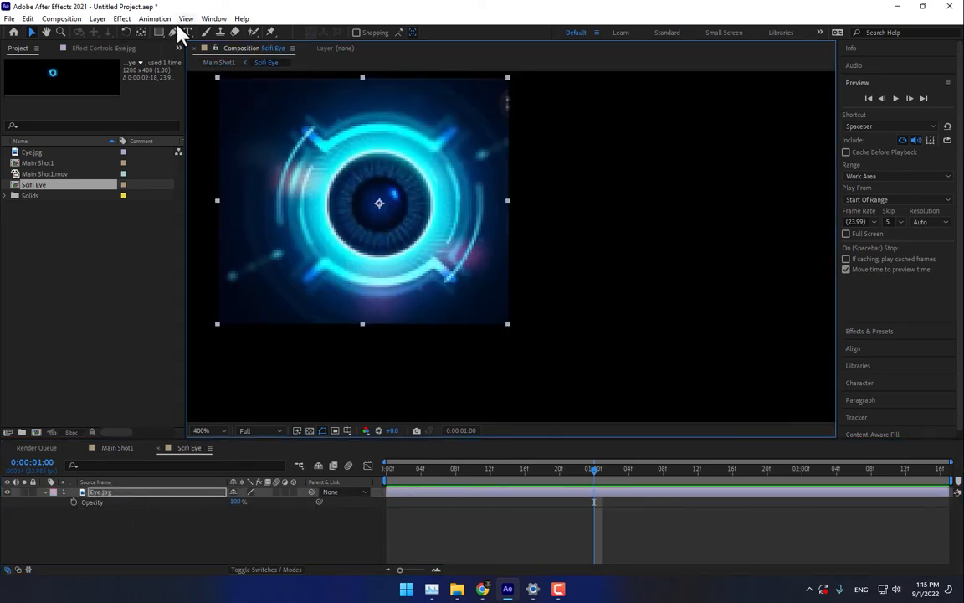
Show the Rotation property of Eye.jpg and set a 0° Rotation keyframe at 0:00:00:00.
{"action": "left_click", "coordinate": [98, 502]}
{"action": "key", "text": "r"}
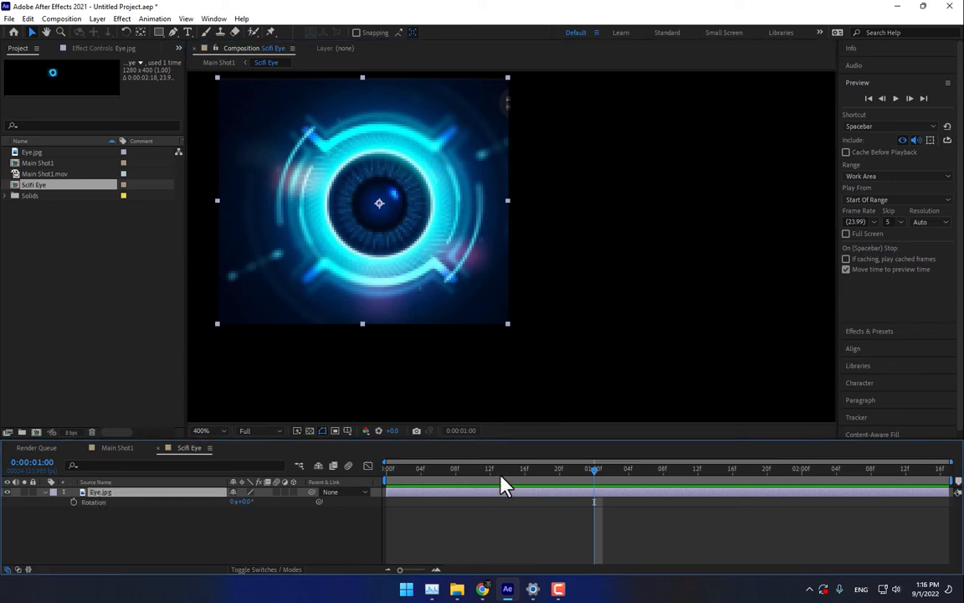
{"action": "left_click_drag", "start_coordinate": [502, 485], "coordinate": [389, 495]}
{"action": "left_click", "coordinate": [73, 502]}
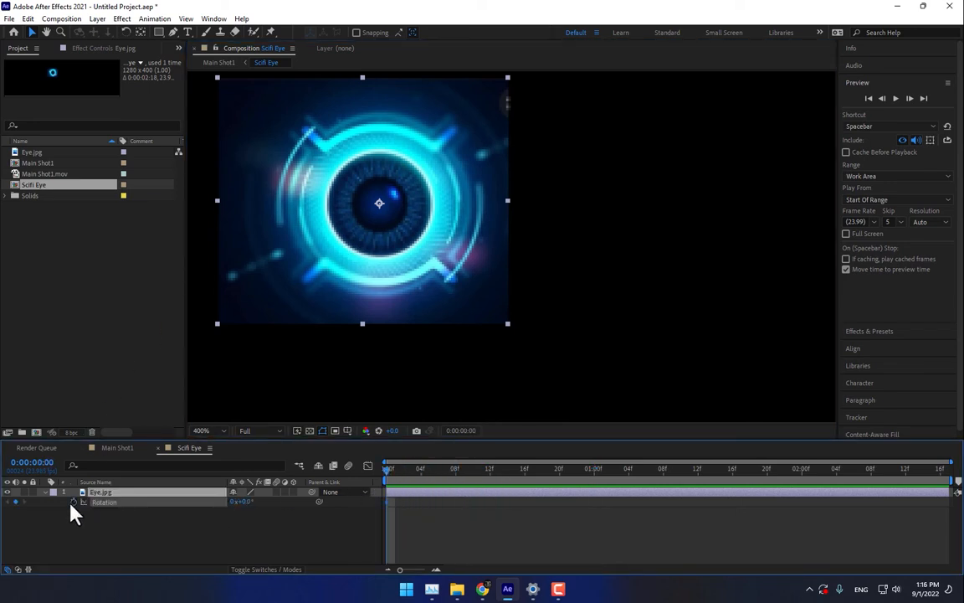
At 0:00:01:00, rotate Eye.jpg clockwise to about 34.9° to add a second Rotation keyframe.
{"action": "left_click_drag", "start_coordinate": [473, 471], "coordinate": [594, 471]}
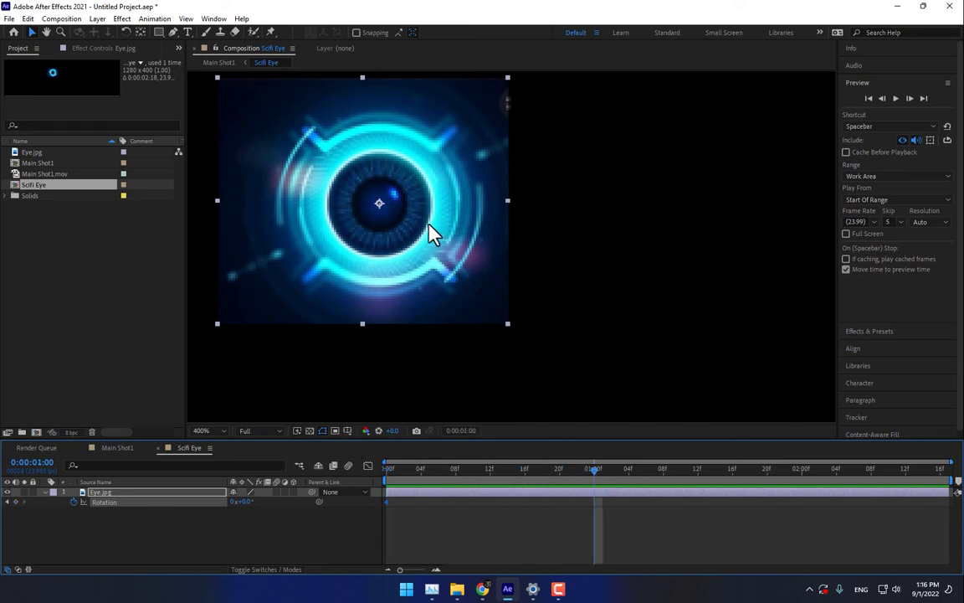
{"action": "key", "text": "w"}
{"action": "left_click_drag", "start_coordinate": [430, 233], "coordinate": [543, 423]}
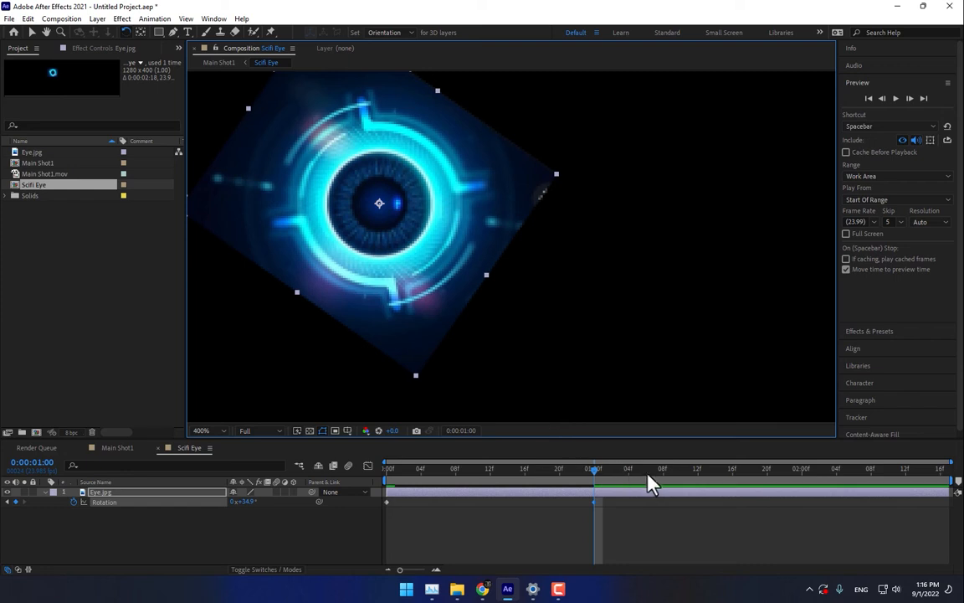
Rotate Eye.jpg to about -107.5° at 0:00:01:11, 27.5° at 0:00:02:02 and -41.5° at 0:00:02:16, and preview the rotation.
{"action": "left_click_drag", "start_coordinate": [649, 470], "coordinate": [690, 471]}
{"action": "left_click_drag", "start_coordinate": [425, 284], "coordinate": [393, 105]}
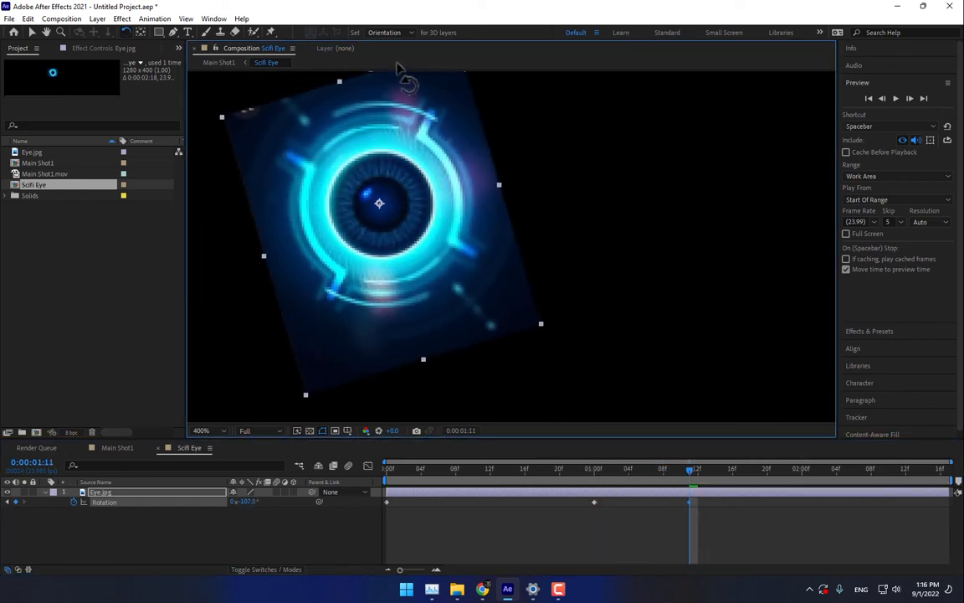
{"action": "left_click", "coordinate": [820, 468]}
{"action": "left_click_drag", "start_coordinate": [580, 318], "coordinate": [255, 268]}
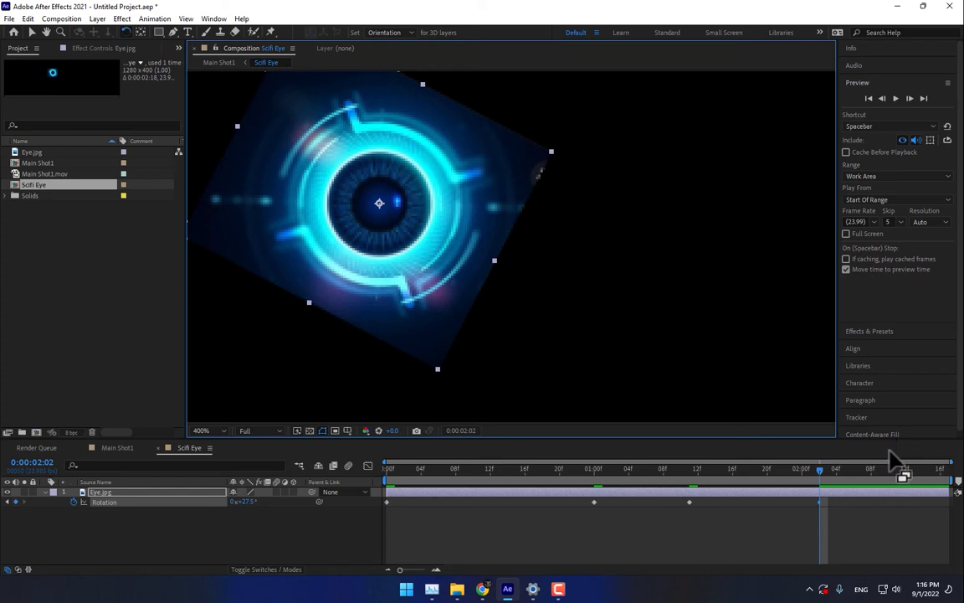
{"action": "left_click", "coordinate": [941, 469]}
{"action": "left_click_drag", "start_coordinate": [564, 293], "coordinate": [462, 259]}
{"action": "left_click", "coordinate": [561, 528]}
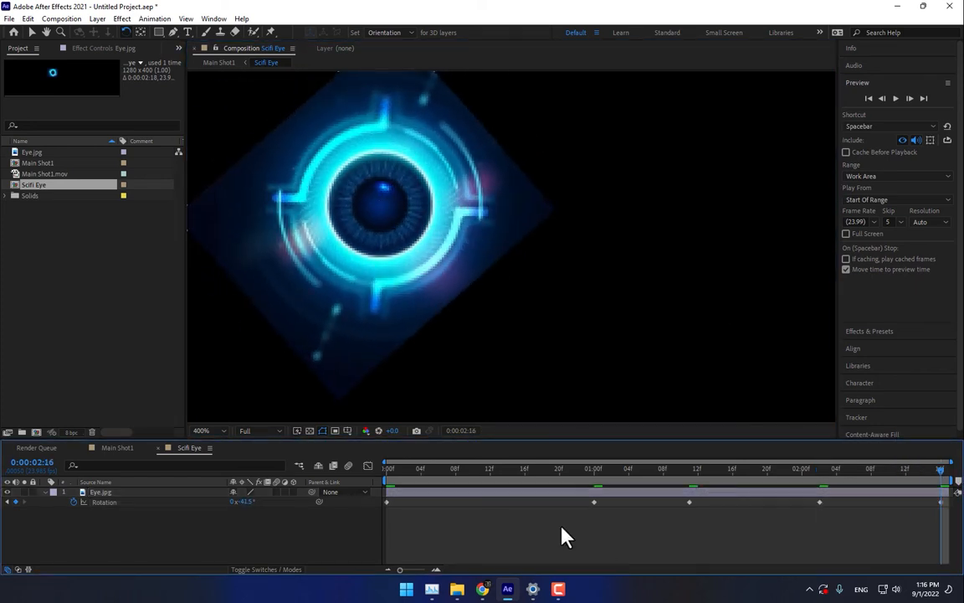
{"action": "left_click_drag", "start_coordinate": [448, 470], "coordinate": [707, 488]}
Return to the Main Shot1 composition and set the Scifi Eye layer's Opacity to 80%.
{"action": "left_click", "coordinate": [112, 449]}
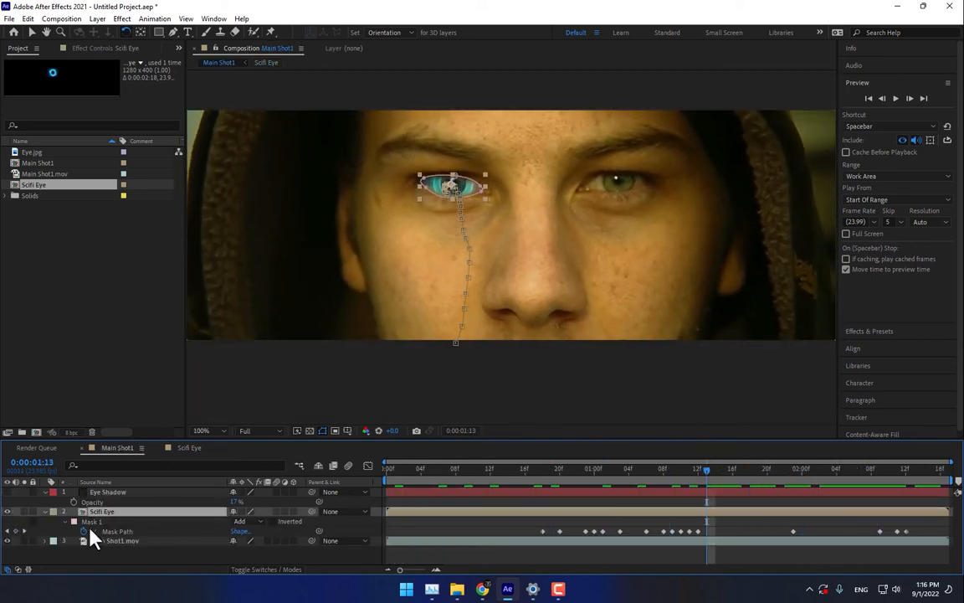
{"action": "key", "text": "t"}
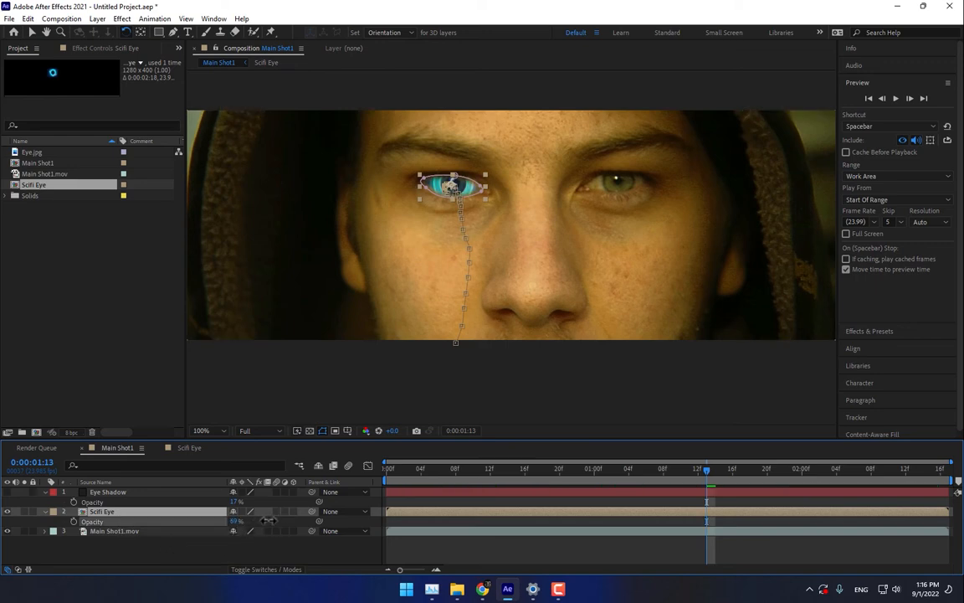
{"action": "left_click", "coordinate": [302, 553]}
At 0:00:00:18, lower the Scifi Eye layer's Opacity to 14% and start keyframing it.
{"action": "left_click_drag", "start_coordinate": [438, 474], "coordinate": [543, 496]}
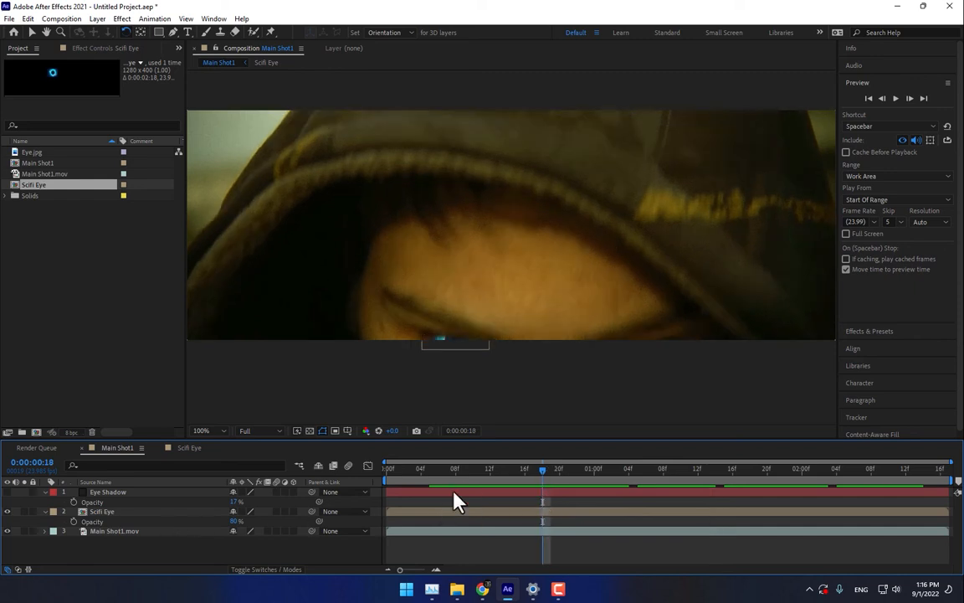
{"action": "left_click", "coordinate": [102, 511]}
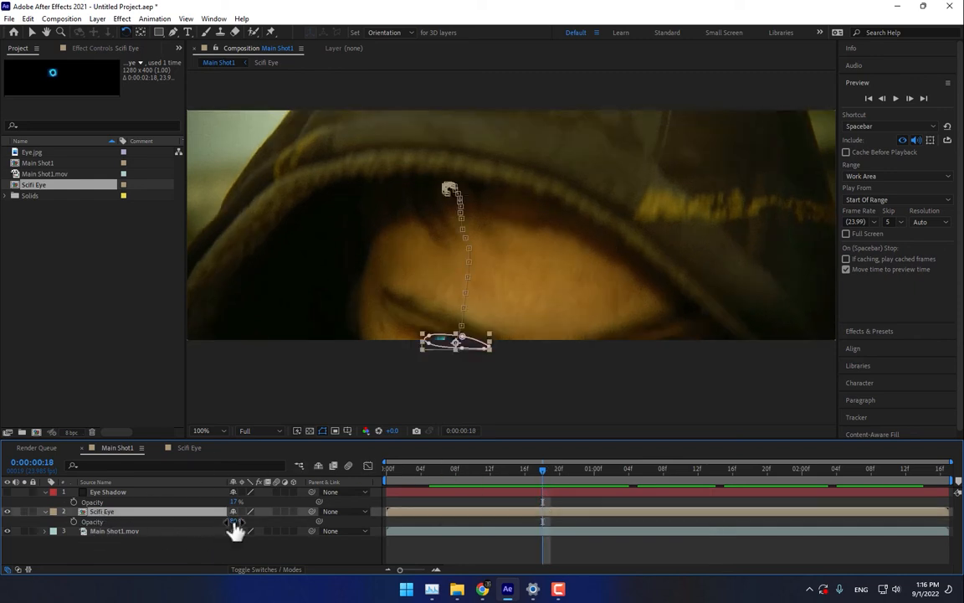
{"action": "left_click_drag", "start_coordinate": [235, 522], "coordinate": [195, 525]}
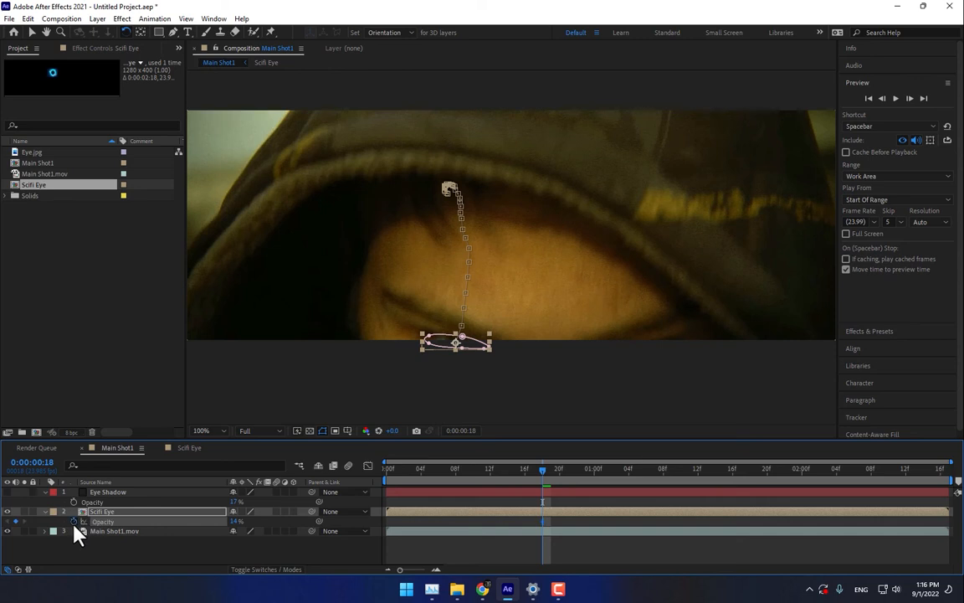
Add Scifi Eye Opacity keyframes of 48% at 0:00:00:21 and 74% at 0:00:01:01.
{"action": "key", "text": "Page_Down"}
{"action": "key", "text": "Page_Down"}
{"action": "key", "text": "Page_Down"}
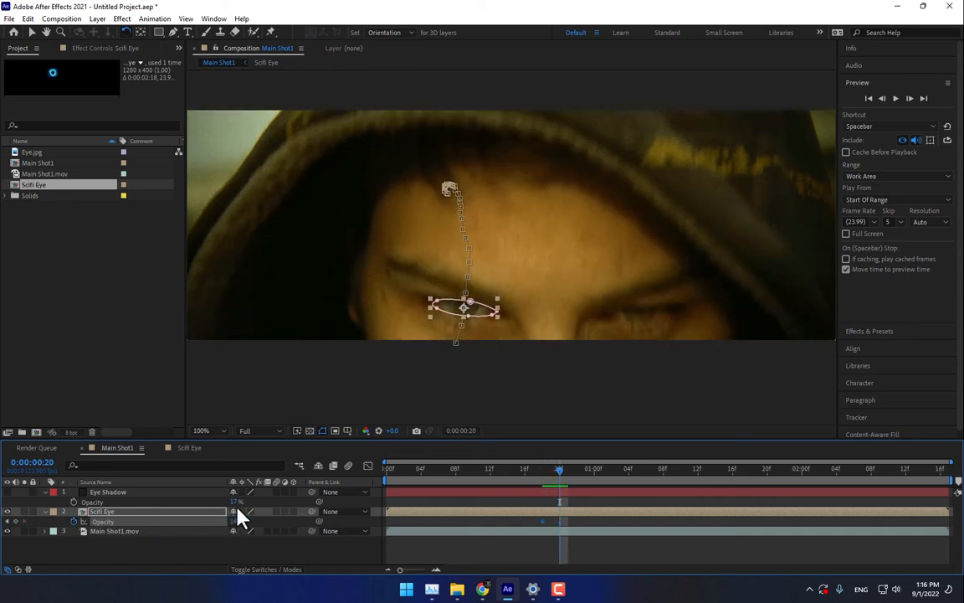
{"action": "left_click_drag", "start_coordinate": [237, 521], "coordinate": [248, 520]}
{"action": "key", "text": "Page_Down"}
{"action": "key", "text": "Page_Down"}
{"action": "key", "text": "Page_Down"}
{"action": "key", "text": "Page_Down"}
{"action": "key", "text": "Page_Down"}
{"action": "key", "text": "Page_Down"}
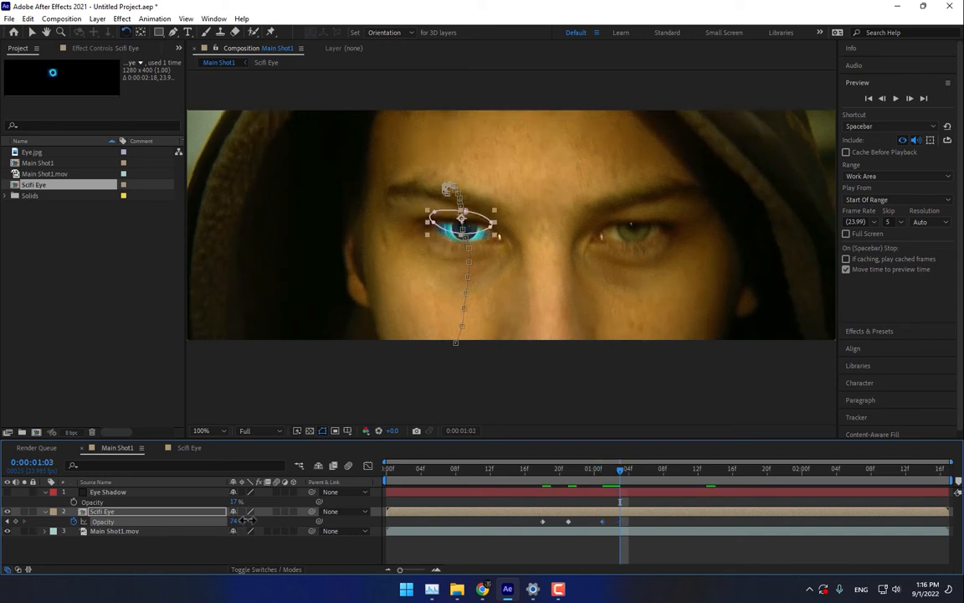
Set the Scifi Eye layer's Opacity to 100% at 0:00:01:12.
{"action": "key", "text": "Page_Down"}
{"action": "key", "text": "Page_Down"}
{"action": "key", "text": "Page_Down"}
{"action": "key", "text": "Page_Down"}
{"action": "key", "text": "Page_Down"}
{"action": "key", "text": "Page_Down"}
{"action": "key", "text": "Page_Down"}
{"action": "key", "text": "Page_Down"}
{"action": "key", "text": "Page_Down"}
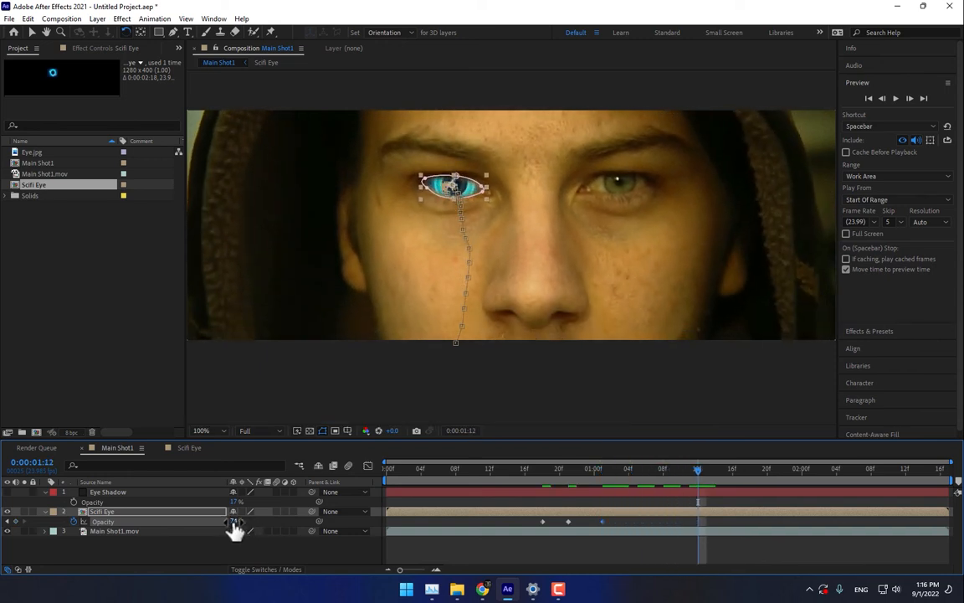
{"action": "left_click_drag", "start_coordinate": [234, 521], "coordinate": [245, 520]}
Vary Scifi Eye's Opacity with keyframes at 0:00:01:22, 0:00:02:03, 0:00:02:07, 0:00:02:12 and 0:00:02:16, and preview the flicker.
{"action": "key", "text": "Page_Down"}
{"action": "key", "text": "Page_Down"}
{"action": "key", "text": "Page_Down"}
{"action": "key", "text": "Page_Down"}
{"action": "key", "text": "Page_Down"}
{"action": "key", "text": "Page_Down"}
{"action": "key", "text": "Page_Down"}
{"action": "key", "text": "Page_Down"}
{"action": "key", "text": "Page_Down"}
{"action": "key", "text": "Page_Down"}
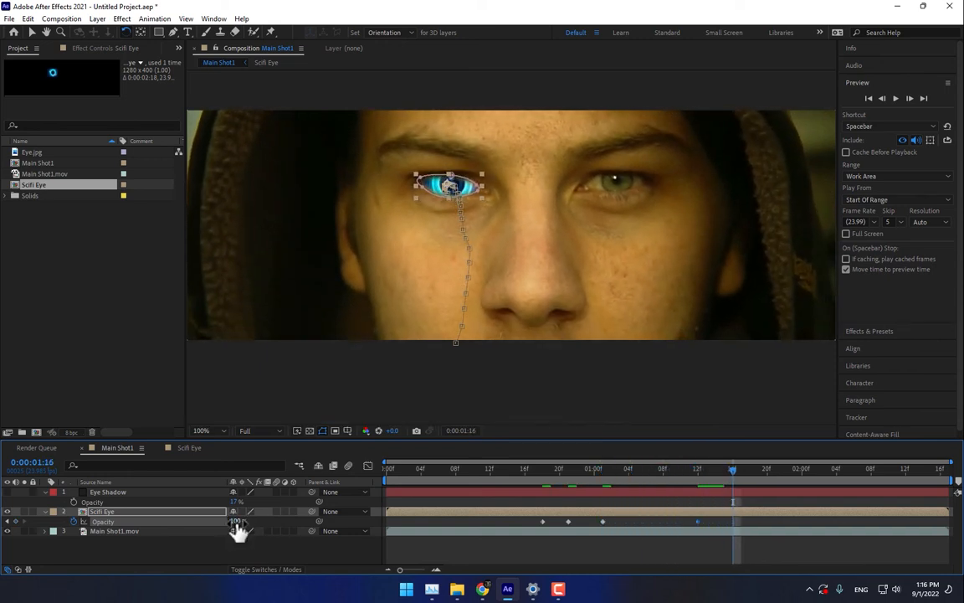
{"action": "left_click_drag", "start_coordinate": [235, 523], "coordinate": [276, 518]}
{"action": "key", "text": "Page_Down"}
{"action": "key", "text": "Page_Down"}
{"action": "key", "text": "Page_Down"}
{"action": "key", "text": "Page_Down"}
{"action": "key", "text": "Page_Down"}
{"action": "key", "text": "Page_Down"}
{"action": "key", "text": "Page_Down"}
{"action": "key", "text": "Page_Down"}
{"action": "key", "text": "Page_Down"}
{"action": "key", "text": "Page_Down"}
{"action": "key", "text": "Page_Down"}
{"action": "key", "text": "Page_Down"}
{"action": "key", "text": "Page_Down"}
{"action": "key", "text": "Page_Down"}
{"action": "key", "text": "Page_Down"}
{"action": "key", "text": "Page_Down"}
{"action": "key", "text": "Page_Down"}
{"action": "key", "text": "Page_Down"}
{"action": "key", "text": "Page_Down"}
{"action": "key", "text": "Page_Down"}
{"action": "key", "text": "Page_Down"}
{"action": "key", "text": "Page_Down"}
{"action": "left_click", "coordinate": [523, 561]}
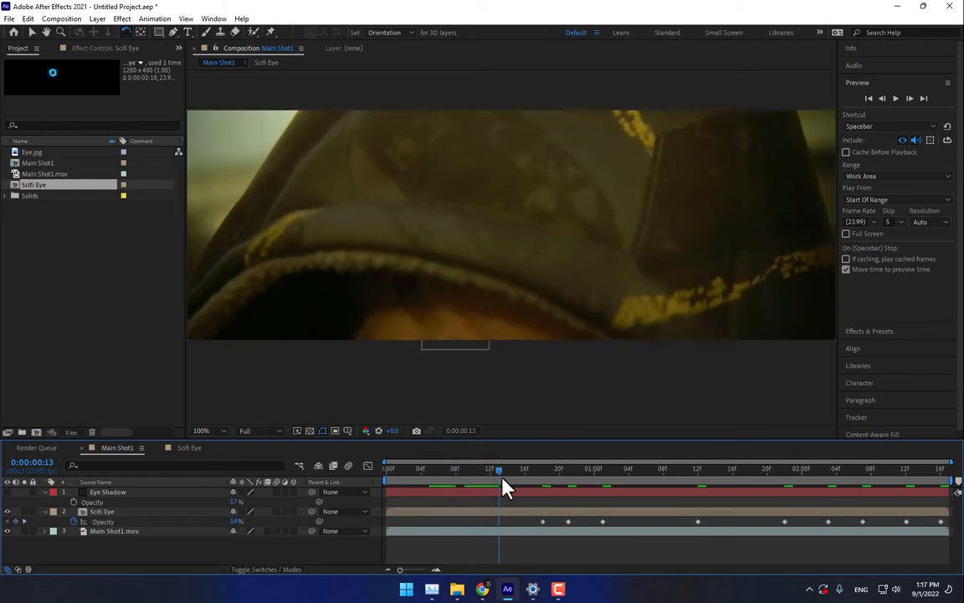
{"action": "left_click_drag", "start_coordinate": [827, 492], "coordinate": [793, 523]}
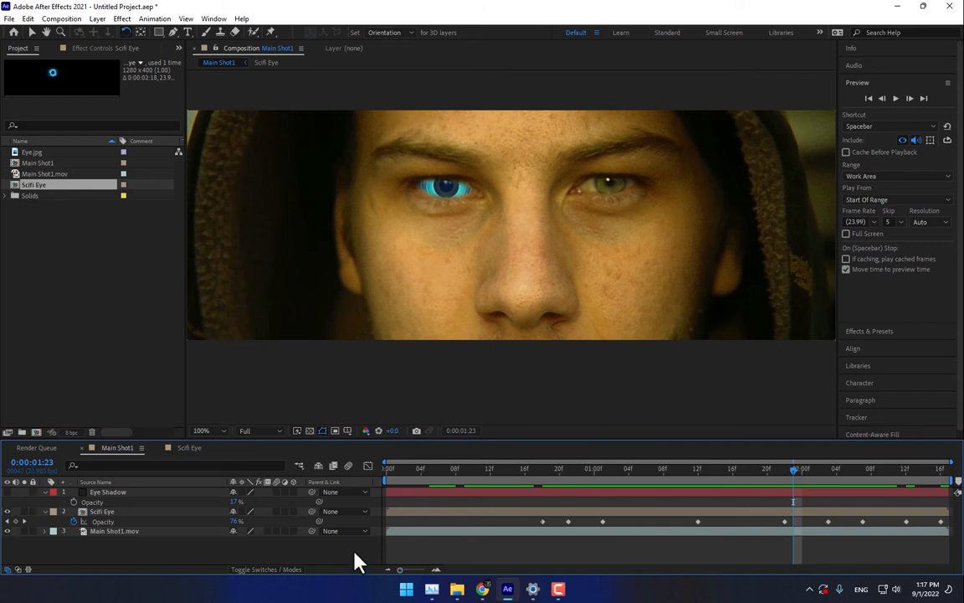
Show the Eye Shadow layer's Position property and set a Position keyframe at 0:00:00:18.
{"action": "left_click", "coordinate": [69, 493]}
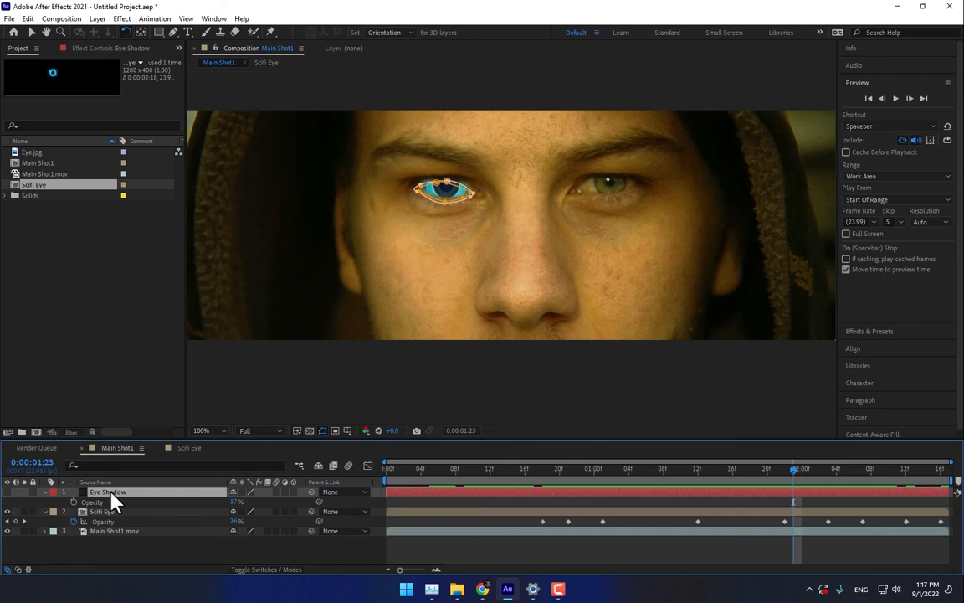
{"action": "left_click", "coordinate": [540, 473]}
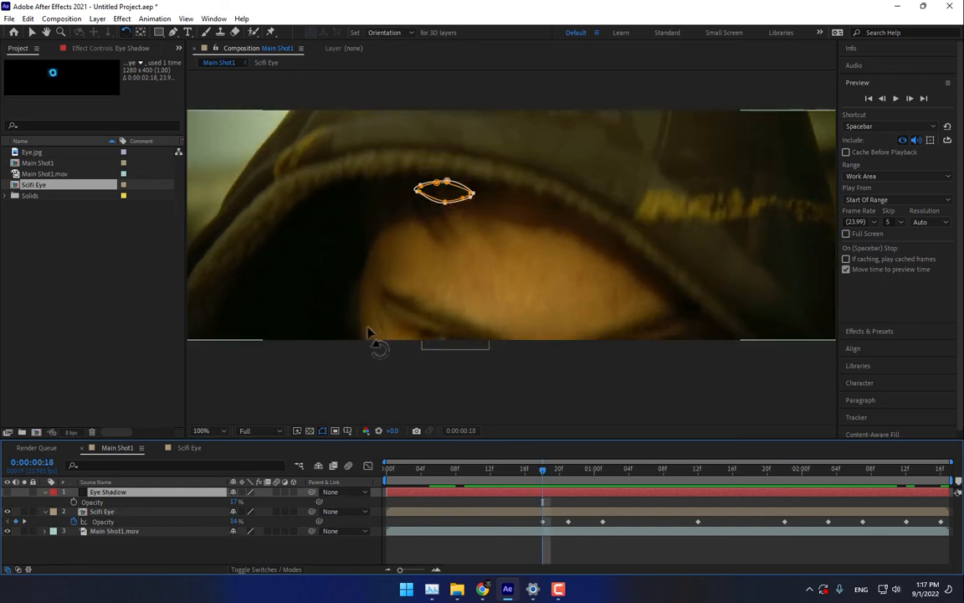
{"action": "key", "text": "p"}
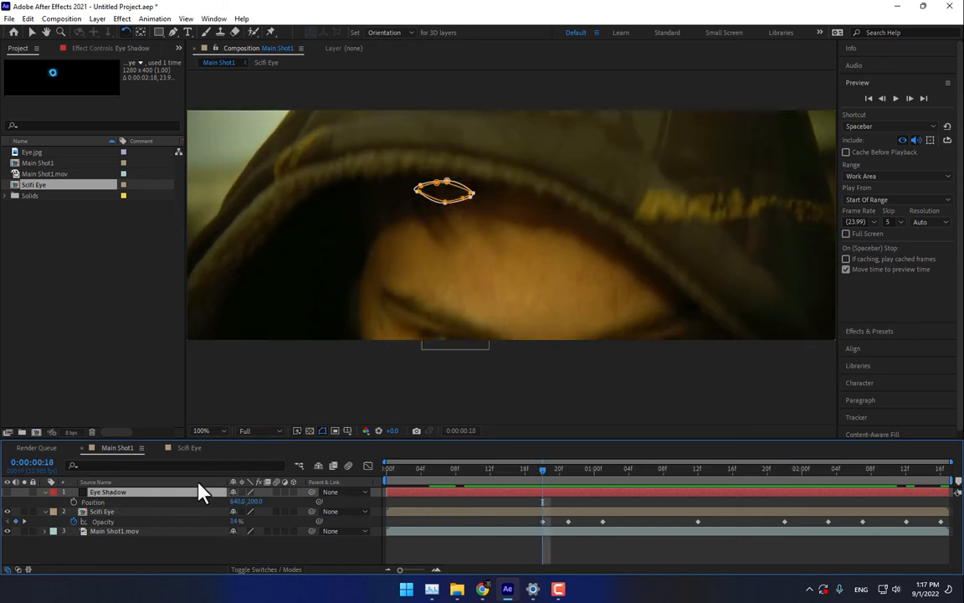
{"action": "left_click", "coordinate": [74, 502]}
Show the Eye Shadow masks and set Mask Path keyframes for Mask 1 and Mask 2 at 0:00:00:18.
{"action": "key", "text": "m"}
{"action": "left_click", "coordinate": [73, 502]}
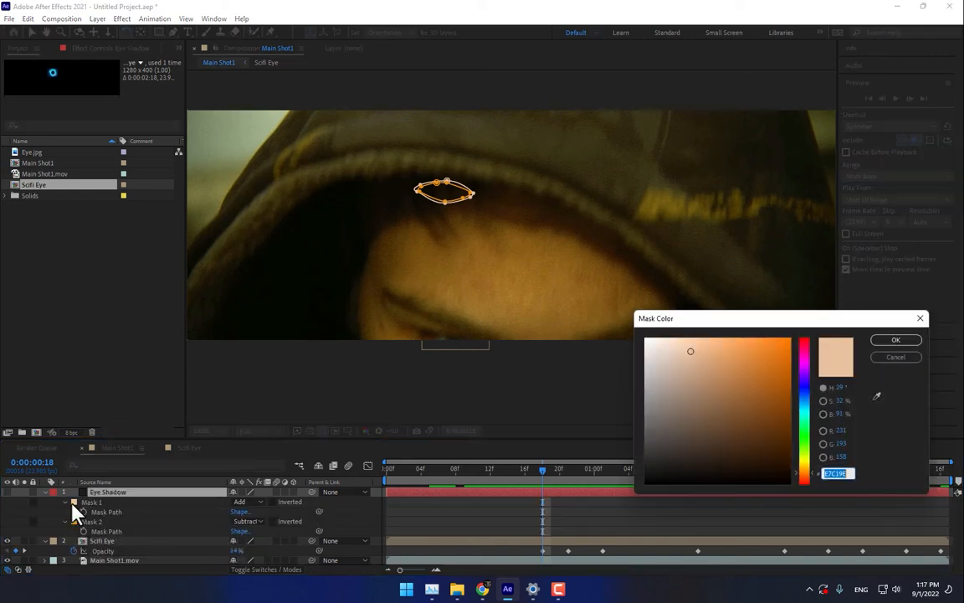
{"action": "left_click", "coordinate": [897, 358]}
{"action": "left_click", "coordinate": [83, 512]}
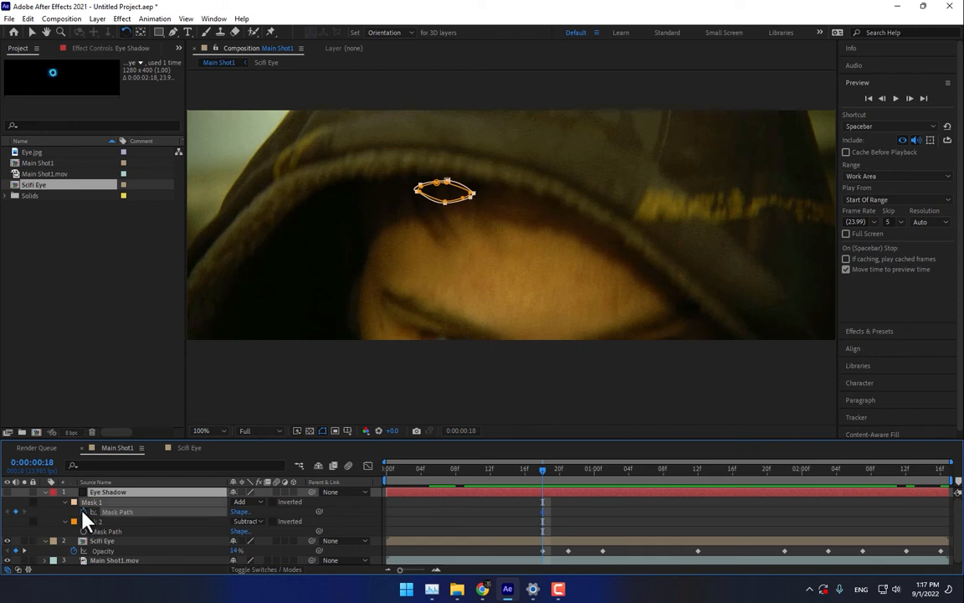
{"action": "left_click", "coordinate": [82, 531]}
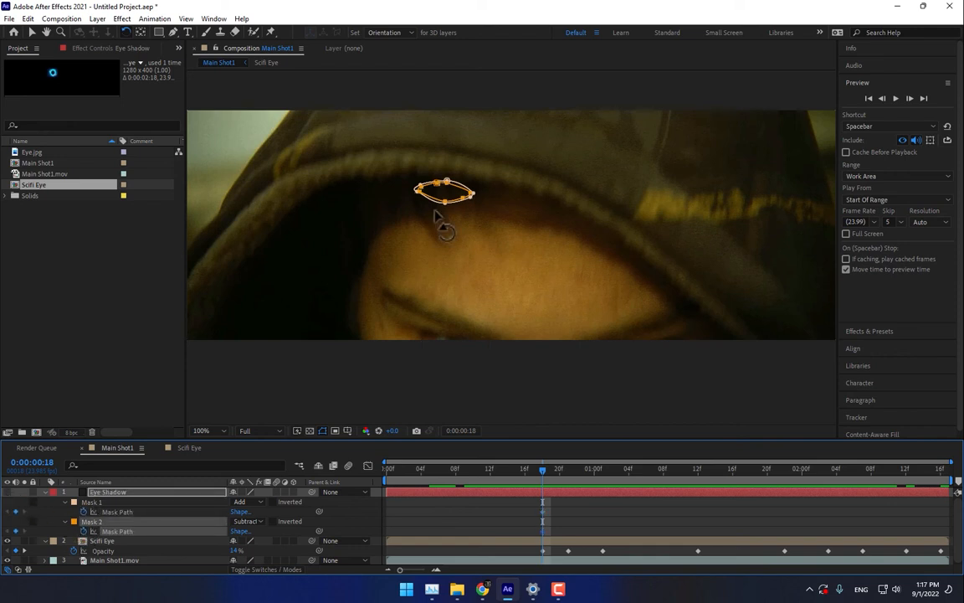
Make the Eye Shadow layer visible and move it down onto the eye at the footage's lower edge.
{"action": "left_click", "coordinate": [95, 493]}
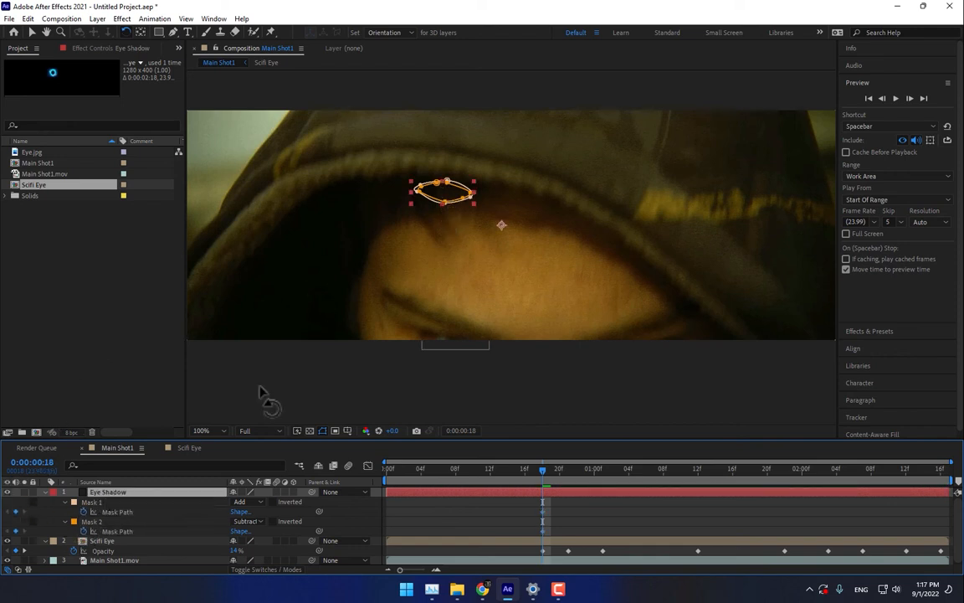
{"action": "key", "text": "v"}
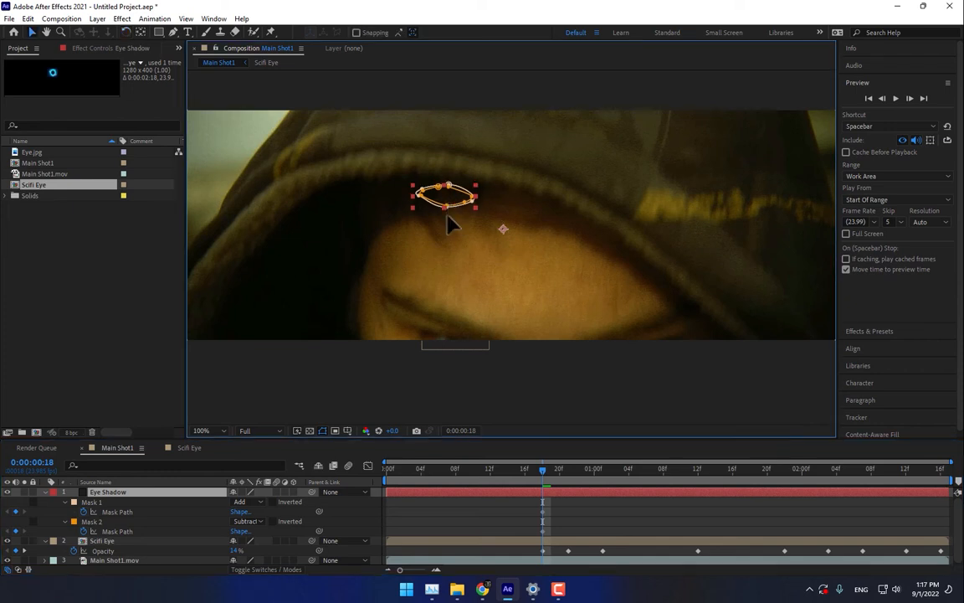
{"action": "left_click_drag", "start_coordinate": [449, 211], "coordinate": [445, 350]}
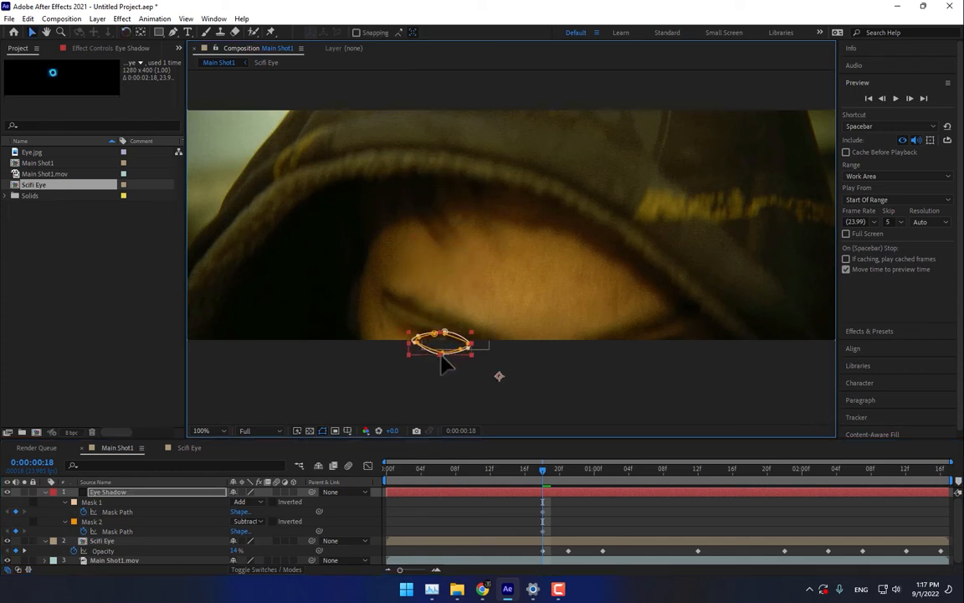
Raise the lower edges of both Eye Shadow masks to fit the eye, and set the layer's Opacity to 56%.
{"action": "left_click", "coordinate": [441, 353]}
{"action": "left_click", "coordinate": [446, 352]}
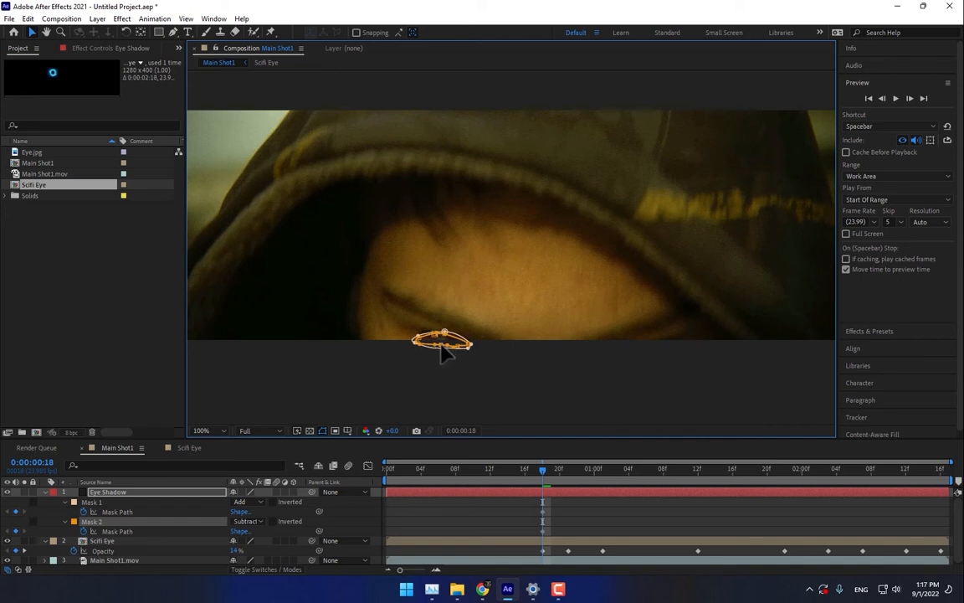
{"action": "scroll", "coordinate": [452, 352], "scroll_direction": "up", "scroll_amount": 2}
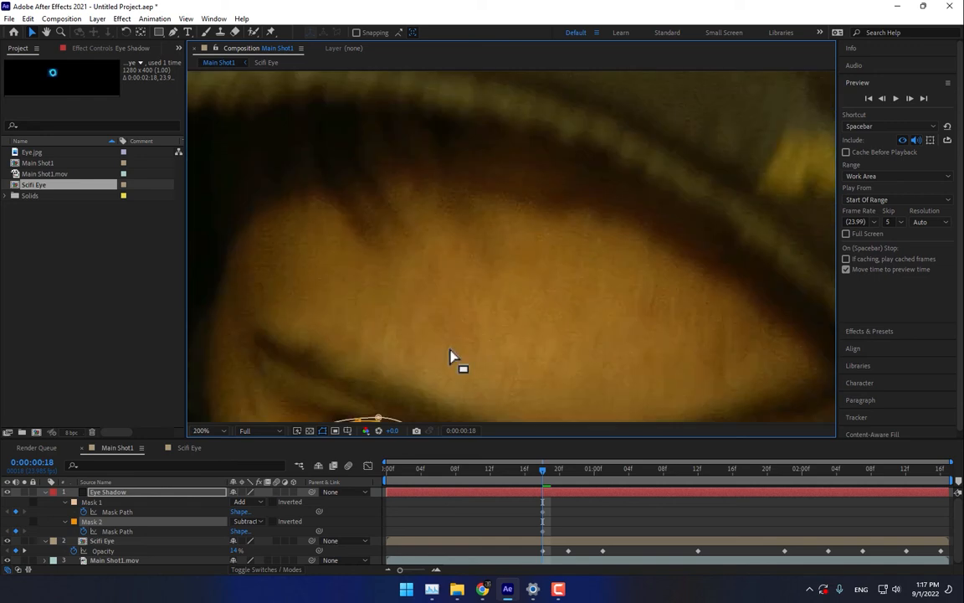
{"action": "left_click_drag", "start_coordinate": [452, 359], "coordinate": [476, 215]}
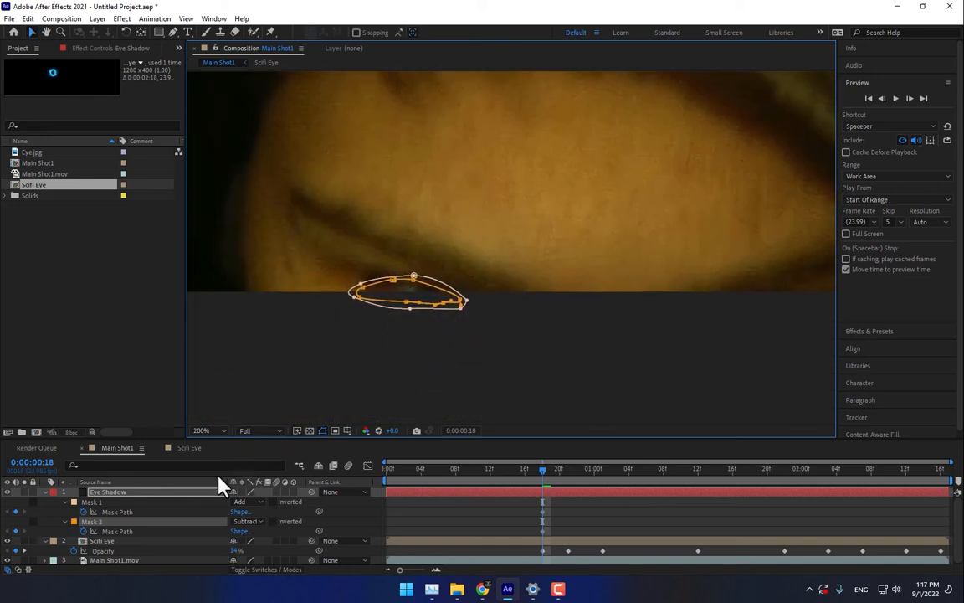
{"action": "key", "text": "t"}
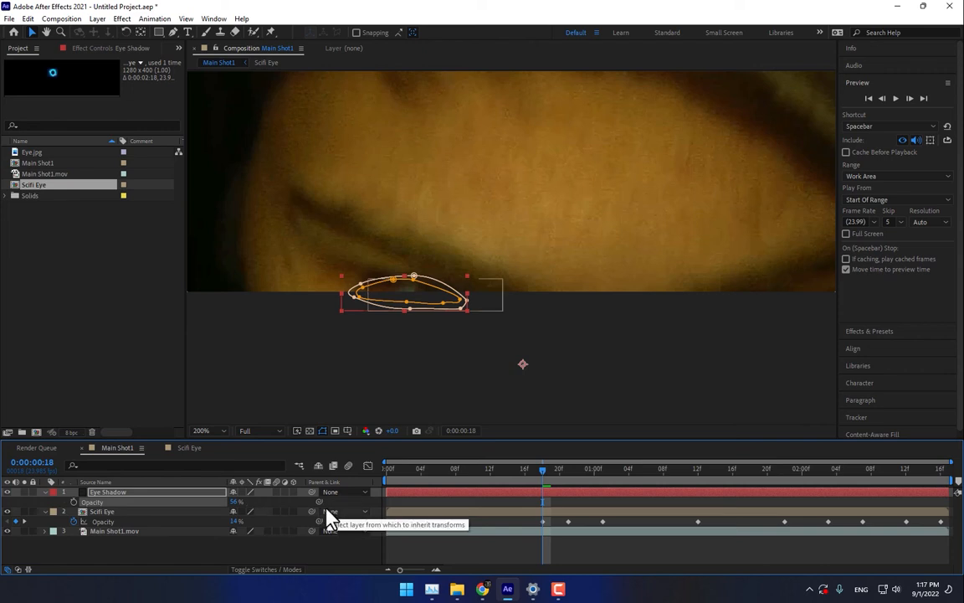
At 0:00:00:20, center the Eye Shadow layer's anchor point on its masks and move the layer over the eye.
{"action": "key", "text": "Page_Down"}
{"action": "key", "text": "Page_Down"}
{"action": "left_click", "coordinate": [391, 288]}
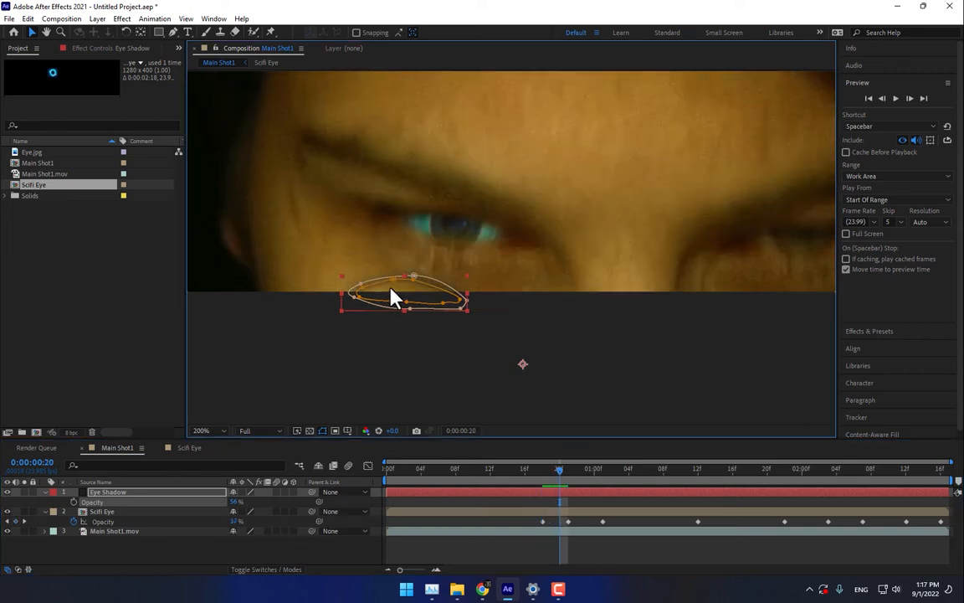
{"action": "key", "text": "ctrl+alt+Home"}
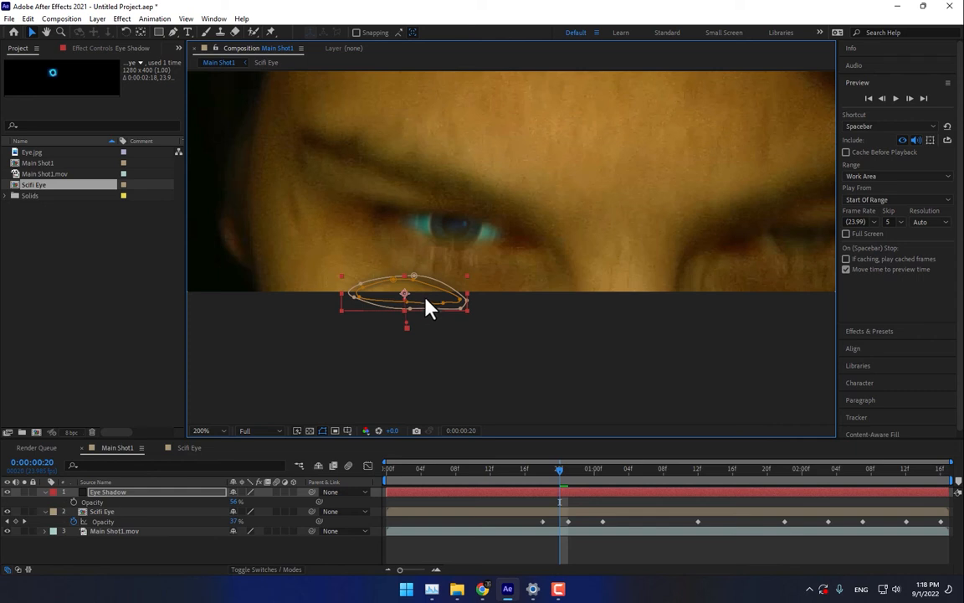
{"action": "left_click_drag", "start_coordinate": [426, 308], "coordinate": [470, 235]}
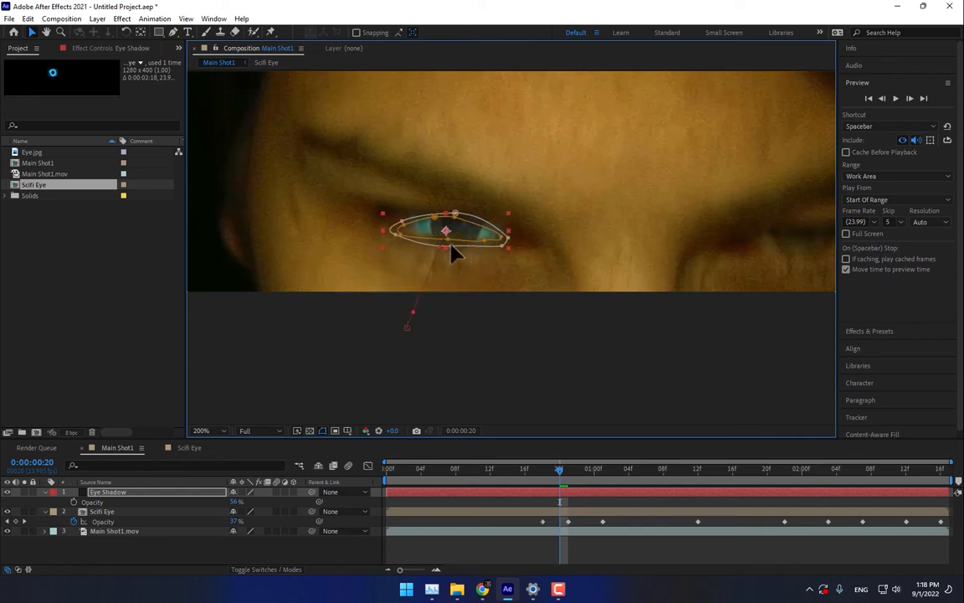
Reposition the Eye Shadow layer over the eye frame by frame from 0:00:00:21 to 0:00:01:00.
{"action": "key", "text": "Page_Down"}
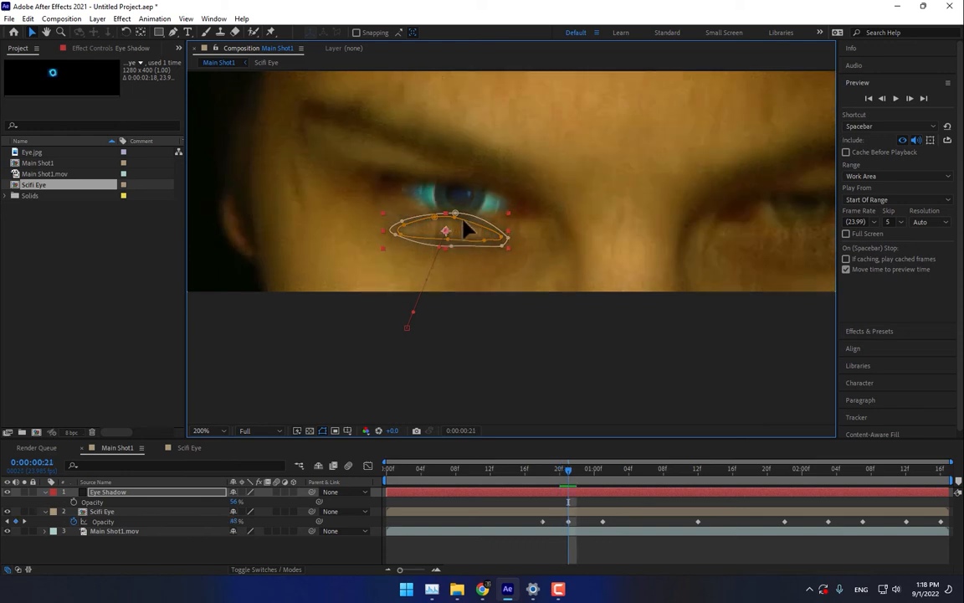
{"action": "left_click", "coordinate": [468, 227]}
{"action": "left_click_drag", "start_coordinate": [469, 227], "coordinate": [473, 120]}
{"action": "key", "text": "Page_Down"}
{"action": "key", "text": "Page_Down"}
{"action": "key", "text": "Page_Down"}
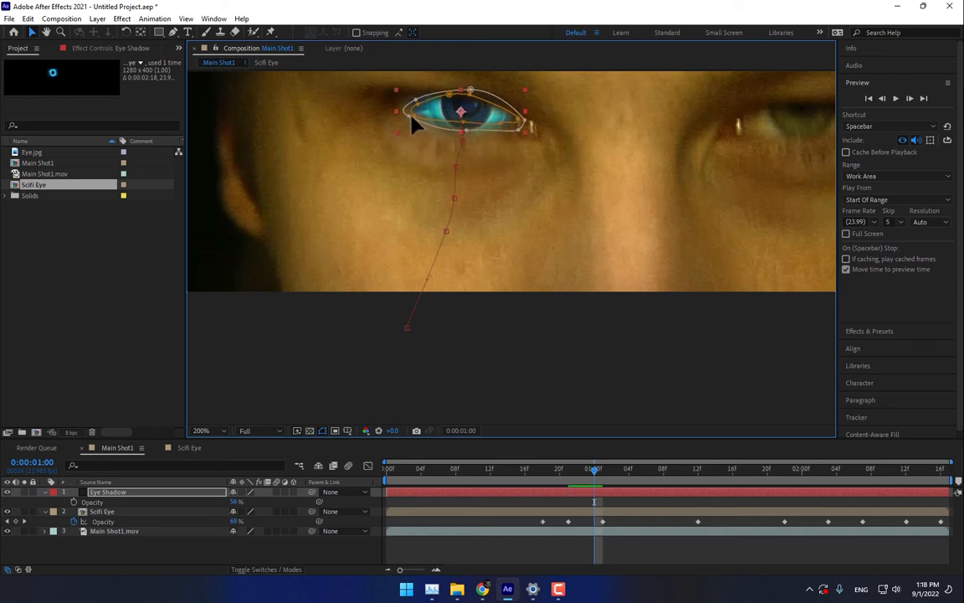
At 0:00:01:00, reshape the Eye Shadow layer's outer mask outward around the upper lid, inner corner and lower lid.
{"action": "left_click_drag", "start_coordinate": [409, 116], "coordinate": [412, 94]}
{"action": "left_click_drag", "start_coordinate": [470, 89], "coordinate": [470, 85]}
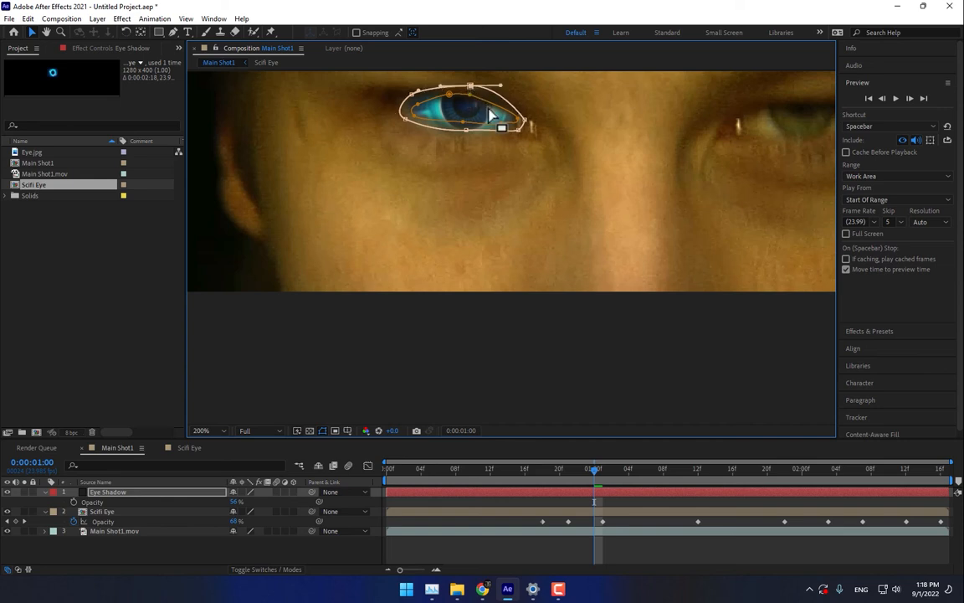
{"action": "left_click_drag", "start_coordinate": [525, 124], "coordinate": [531, 125]}
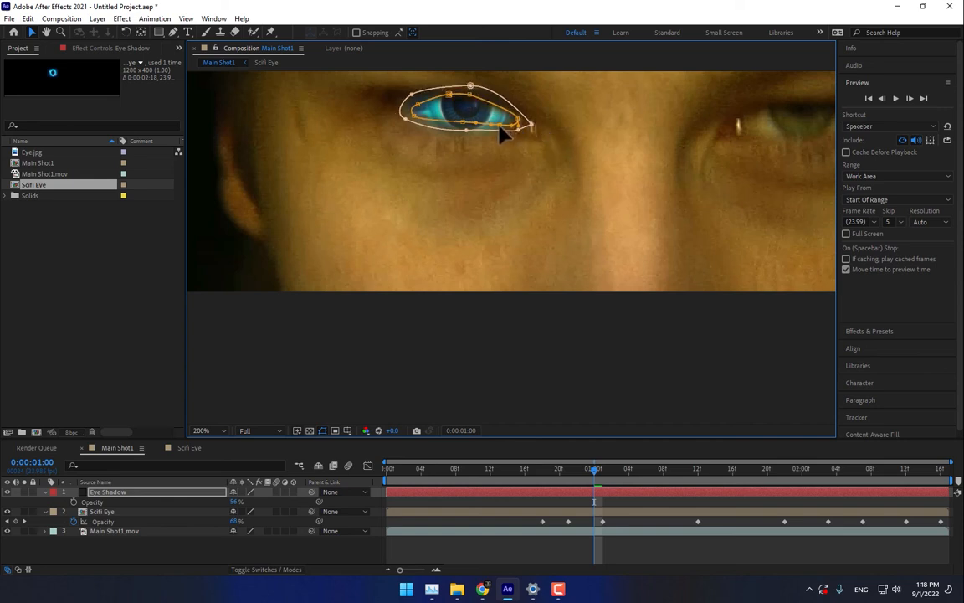
{"action": "left_click_drag", "start_coordinate": [466, 131], "coordinate": [465, 136]}
{"action": "key", "text": "Page_Down"}
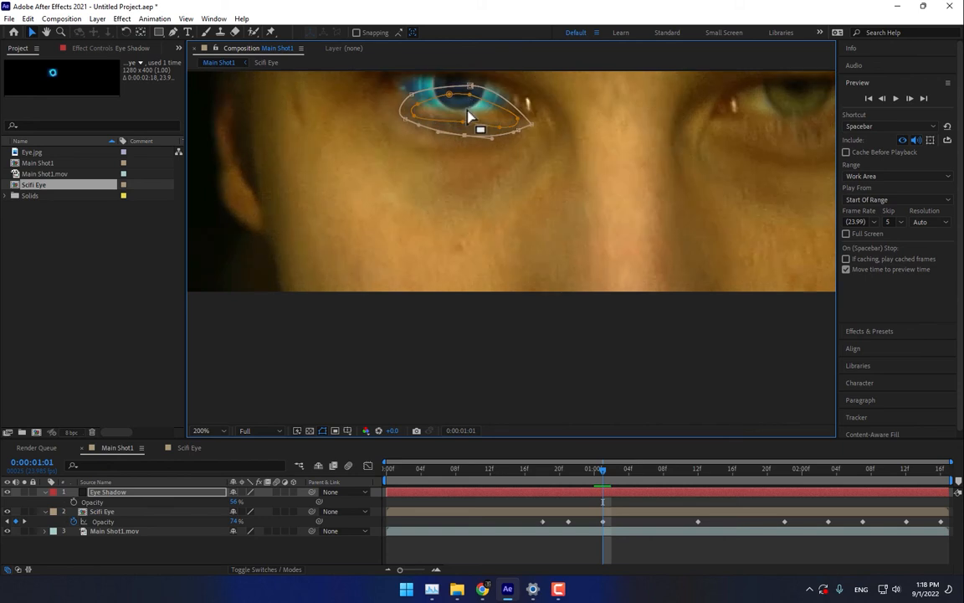
Reposition the Eye Shadow layer over the eye frame by frame from 0:00:01:01 to 0:00:01:12.
{"action": "left_click", "coordinate": [470, 117]}
{"action": "left_click_drag", "start_coordinate": [485, 159], "coordinate": [497, 288]}
{"action": "left_click_drag", "start_coordinate": [494, 236], "coordinate": [459, 118]}
{"action": "key", "text": "Page_Down"}
{"action": "key", "text": "Page_Down"}
{"action": "key", "text": "Page_Down"}
{"action": "key", "text": "Page_Down"}
{"action": "key", "text": "Page_Down"}
{"action": "key", "text": "Page_Down"}
{"action": "key", "text": "Page_Down"}
{"action": "key", "text": "Page_Down"}
{"action": "key", "text": "Page_Down"}
{"action": "key", "text": "Page_Down"}
{"action": "key", "text": "Page_Down"}
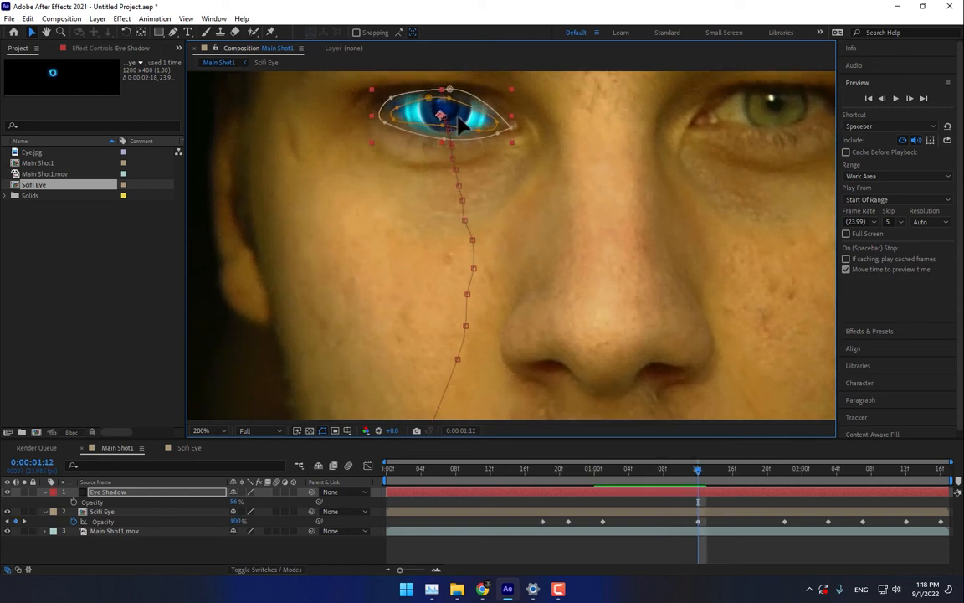
{"action": "key", "text": "Up"}
Nudge the Eye Shadow layer slightly up and to the left frame by frame from 0:00:01:13 to 0:00:01:16.
{"action": "key", "text": "Page_Down"}
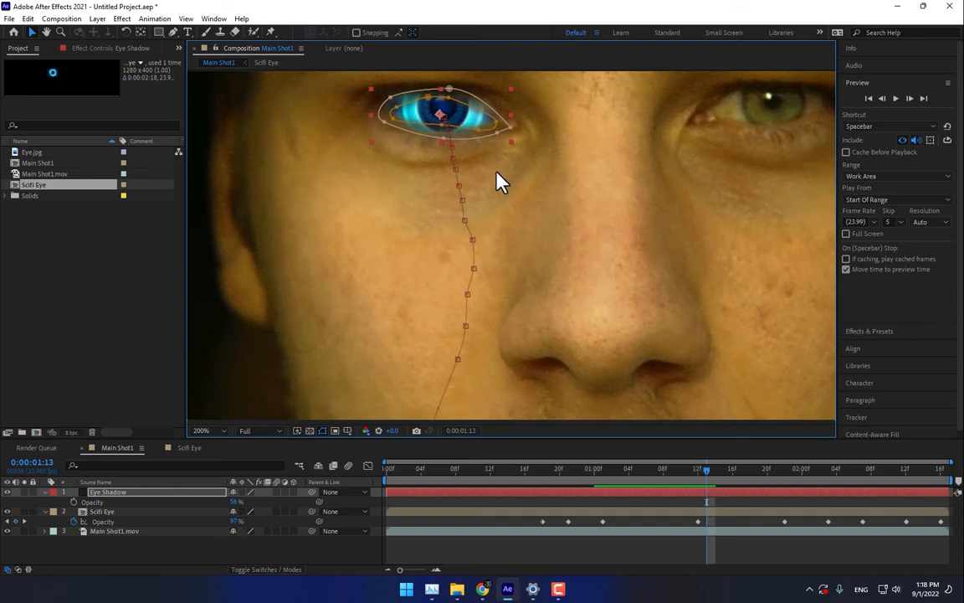
{"action": "key", "text": "Left"}
{"action": "key", "text": "Up"}
{"action": "key", "text": "Up"}
{"action": "key", "text": "Page_Down"}
{"action": "key", "text": "Up"}
{"action": "key", "text": "Left"}
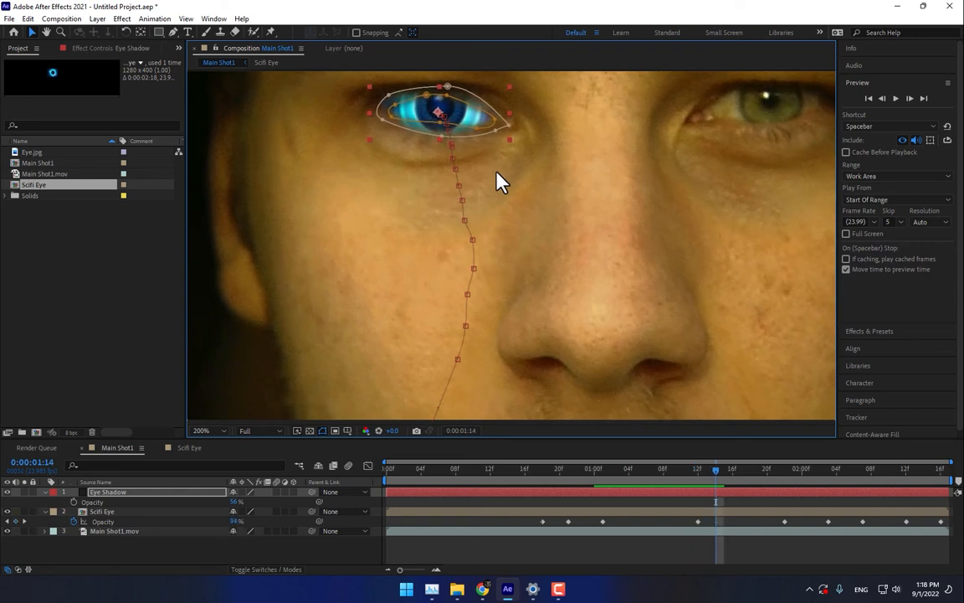
{"action": "key", "text": "Page_Down"}
{"action": "key", "text": "Up"}
{"action": "key", "text": "Page_Down"}
{"action": "key", "text": "Up"}
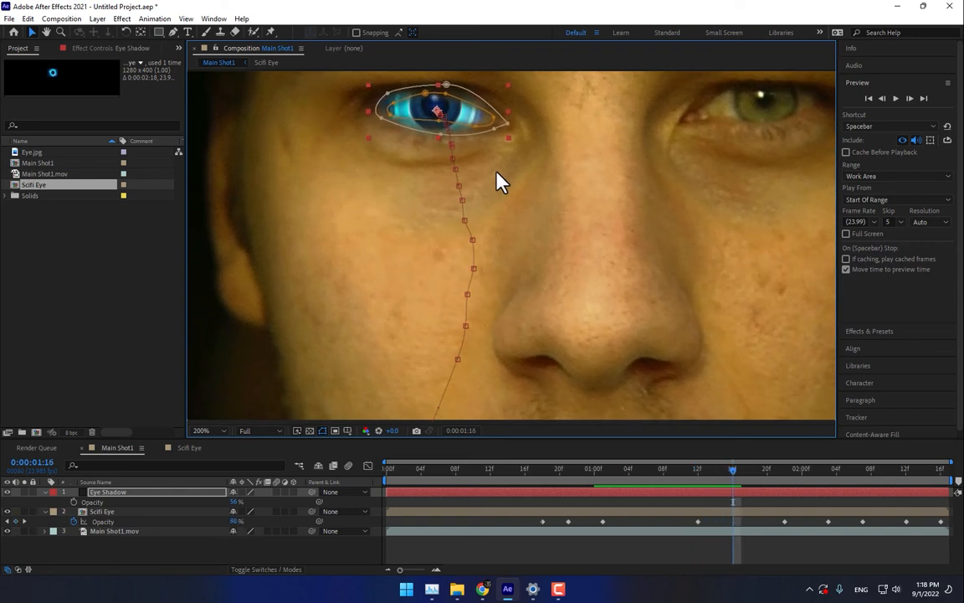
{"action": "key", "text": "Left"}
Nudge the Eye Shadow layer left and down with the eye frame by frame from 0:00:01:17 to 0:00:01:19.
{"action": "key", "text": "Page_Down"}
{"action": "key", "text": "Left"}
{"action": "key", "text": "Down"}
{"action": "key", "text": "Page_Down"}
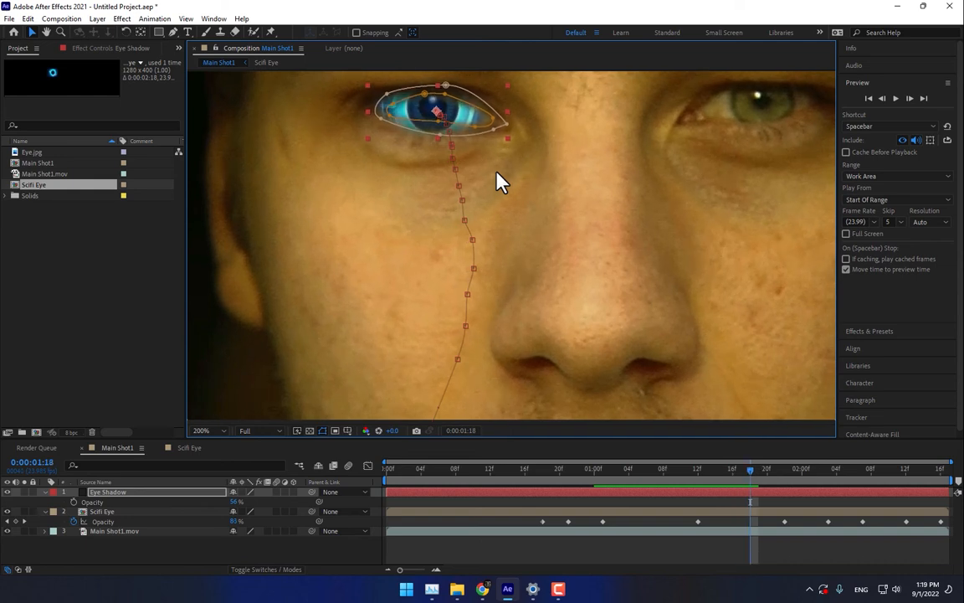
{"action": "key", "text": "Down"}
{"action": "key", "text": "Left"}
{"action": "key", "text": "Down"}
{"action": "key", "text": "Page_Down"}
{"action": "key", "text": "Left"}
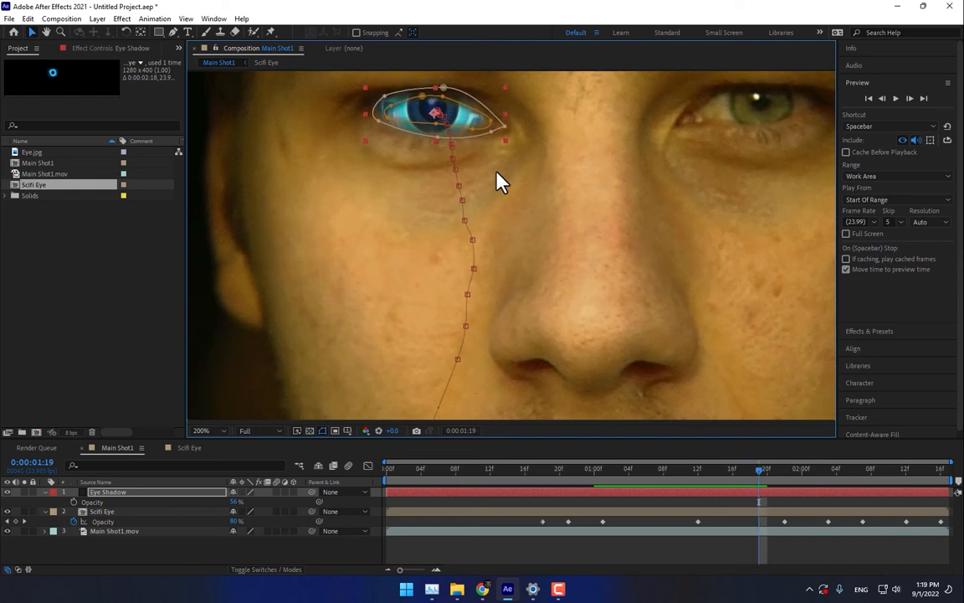
{"action": "key", "text": "Down"}
{"action": "key", "text": "Down"}
{"action": "key", "text": "Left"}
{"action": "key", "text": "Down"}
Keep nudging the Eye Shadow layer left and down onto the eye frame by frame from 0:00:01:20 to 0:00:01:23.
{"action": "key", "text": "Page_Down"}
{"action": "key", "text": "Left"}
{"action": "key", "text": "Down"}
{"action": "key", "text": "Down"}
{"action": "key", "text": "Left"}
{"action": "key", "text": "Down"}
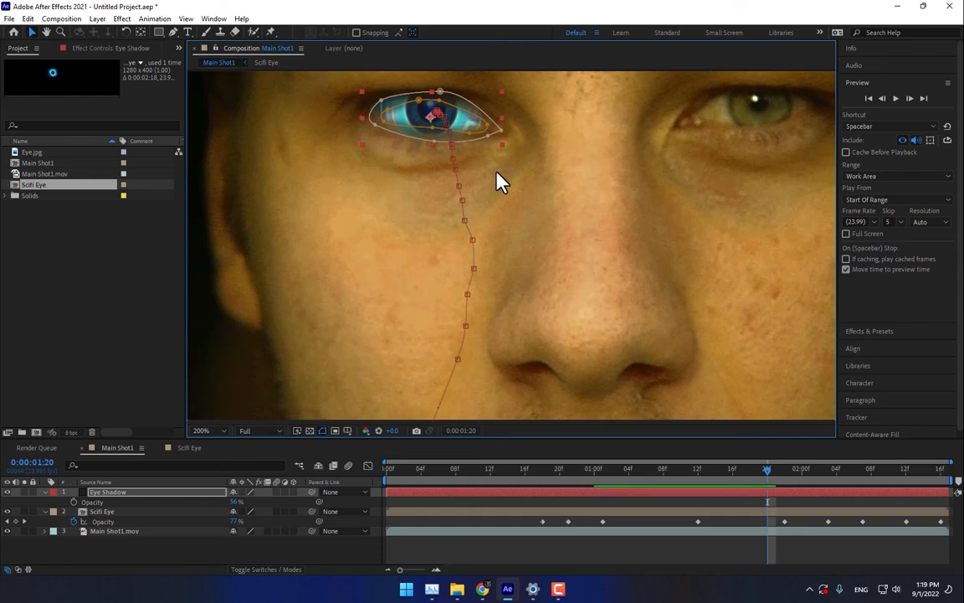
{"action": "key", "text": "Page_Down"}
{"action": "key", "text": "Left"}
{"action": "key", "text": "Down"}
{"action": "key", "text": "Page_Down"}
{"action": "key", "text": "Left"}
{"action": "key", "text": "Down"}
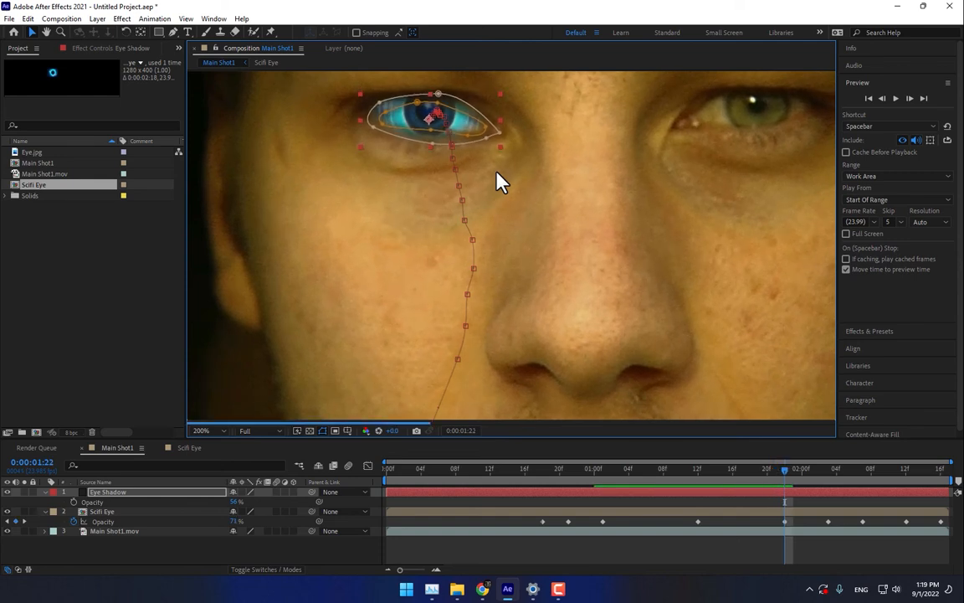
{"action": "key", "text": "Down"}
{"action": "key", "text": "Page_Down"}
{"action": "key", "text": "Left"}
{"action": "key", "text": "Down"}
Fine-tune the Eye Shadow layer's position over the eye frame by frame from 0:00:02:00 to 0:00:02:04.
{"action": "key", "text": "Page_Down"}
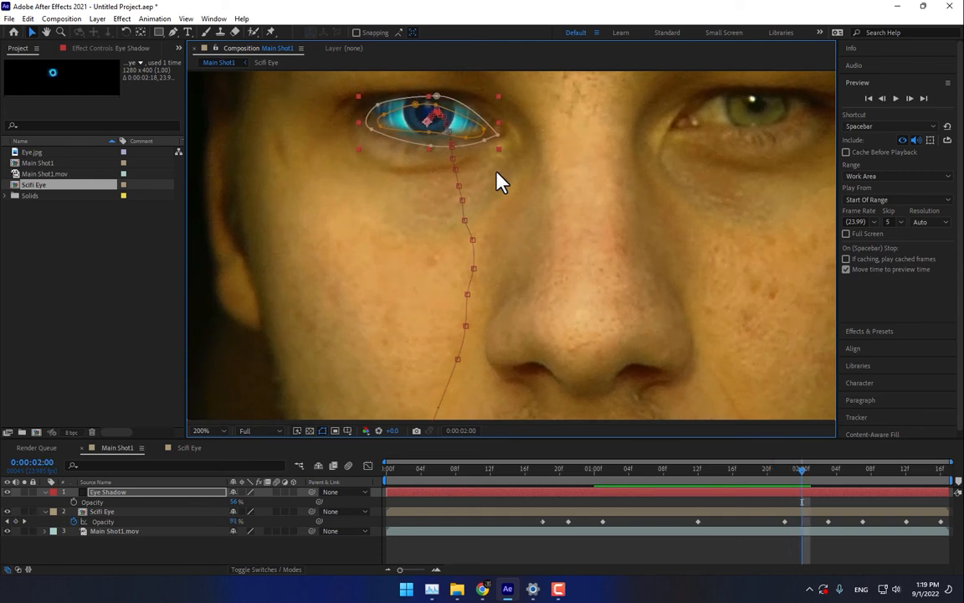
{"action": "key", "text": "Page_Down"}
{"action": "key", "text": "Left"}
{"action": "key", "text": "Down"}
{"action": "key", "text": "Page_Down"}
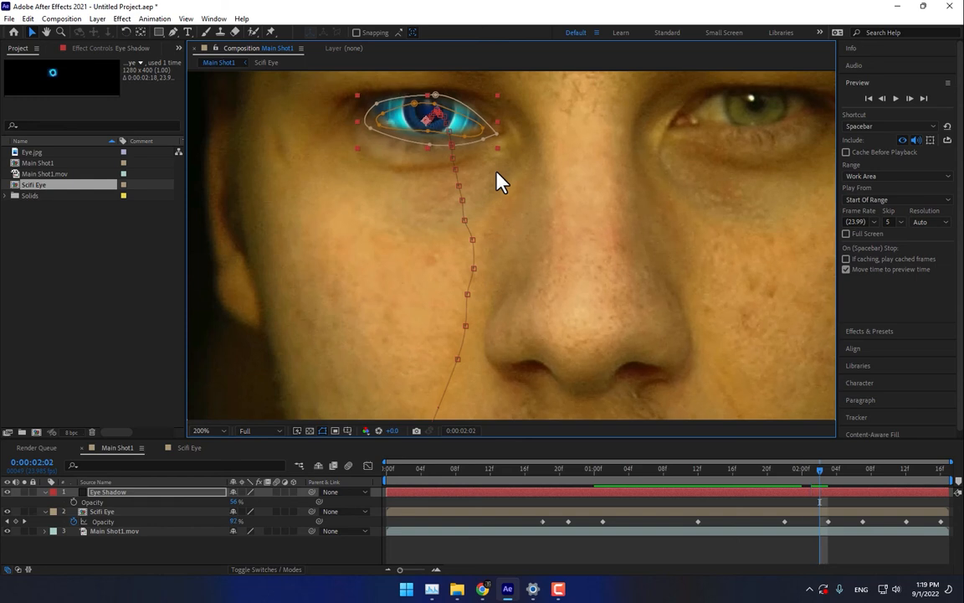
{"action": "key", "text": "Left"}
{"action": "key", "text": "Down"}
{"action": "key", "text": "Page_Down"}
{"action": "key", "text": "Left"}
{"action": "key", "text": "Down"}
{"action": "key", "text": "Page_Down"}
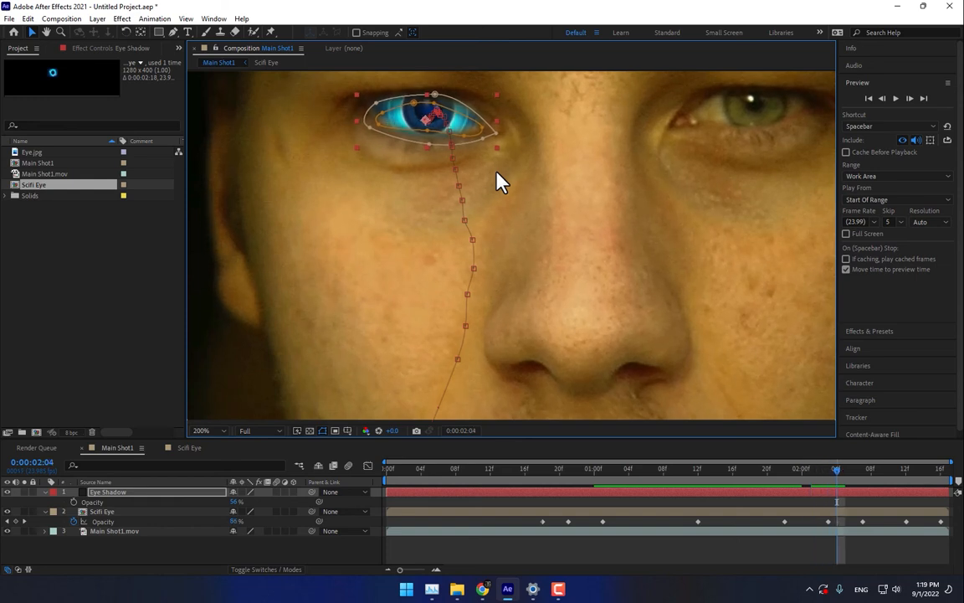
{"action": "key", "text": "Left"}
{"action": "key", "text": "Down"}
Make the Eye Shadow layer follow the eye frame by frame from 0:00:02:05 to 0:00:02:14.
{"action": "key", "text": "Page_Down"}
{"action": "key", "text": "Left"}
{"action": "key", "text": "Down"}
{"action": "key", "text": "Page_Down"}
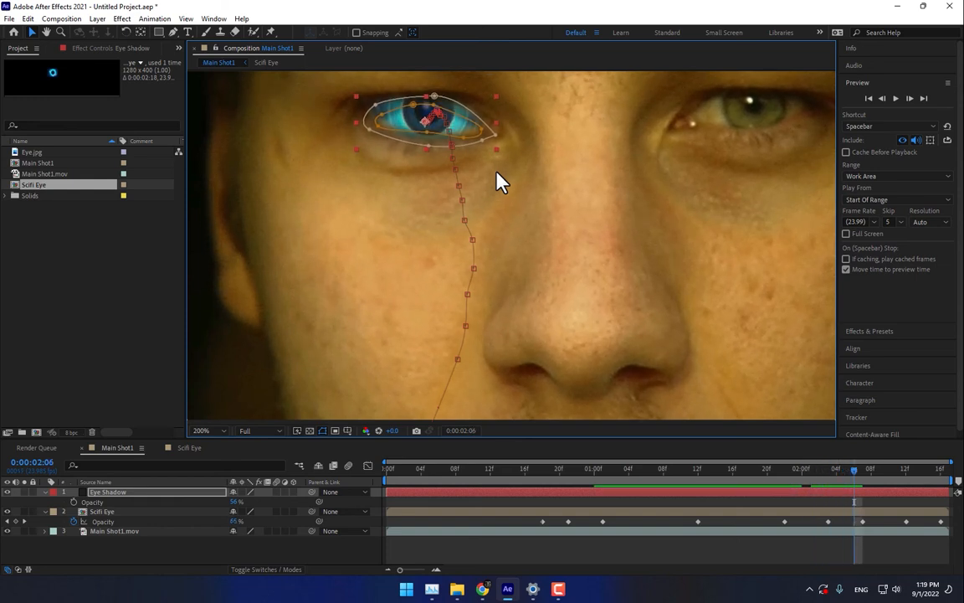
{"action": "key", "text": "Left"}
{"action": "key", "text": "Down"}
{"action": "key", "text": "Page_Down"}
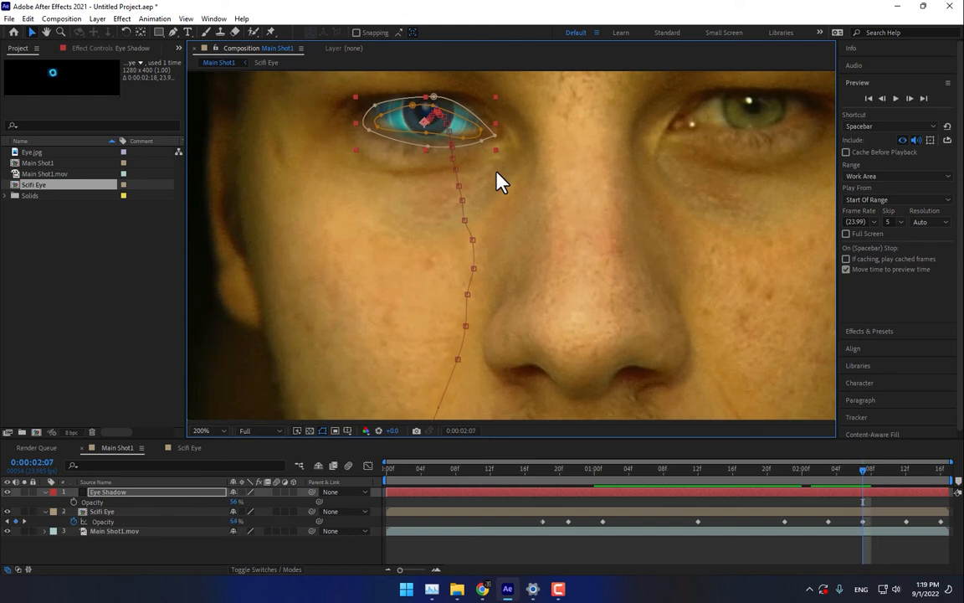
{"action": "key", "text": "Page_Down"}
{"action": "key", "text": "Page_Down"}
{"action": "key", "text": "Page_Down"}
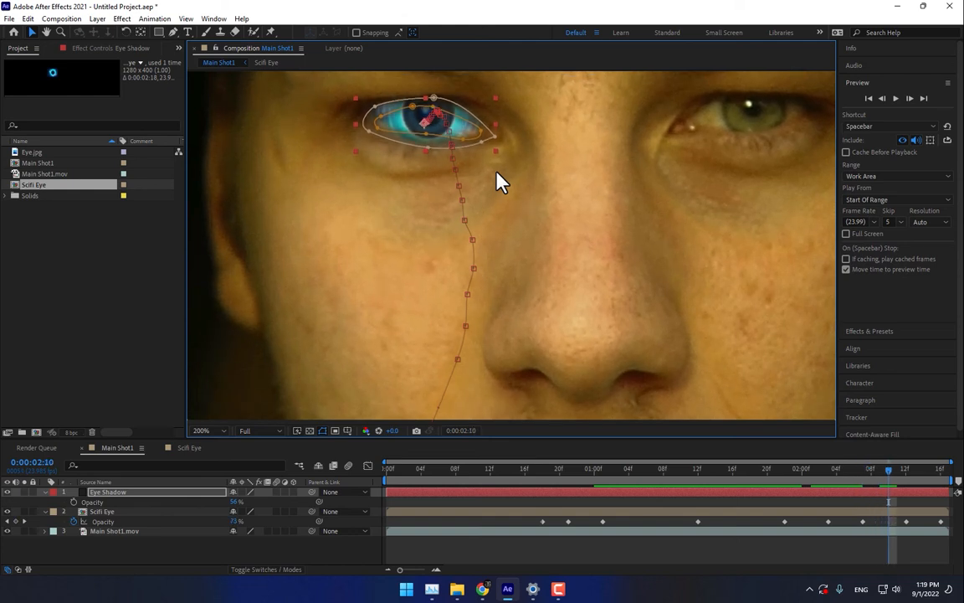
{"action": "key", "text": "Page_Down"}
{"action": "key", "text": "Page_Down"}
{"action": "key", "text": "Page_Down"}
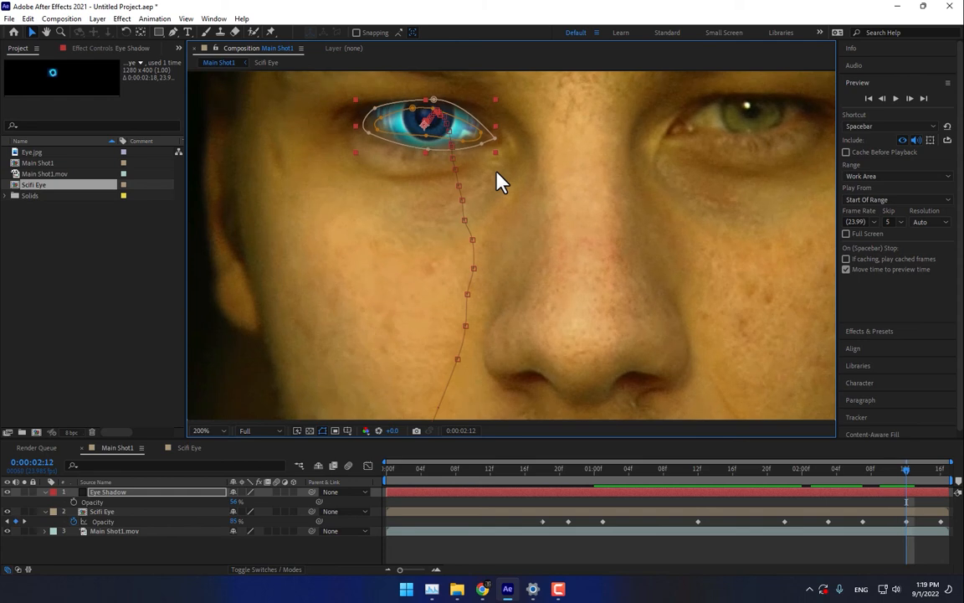
{"action": "key", "text": "Page_Down"}
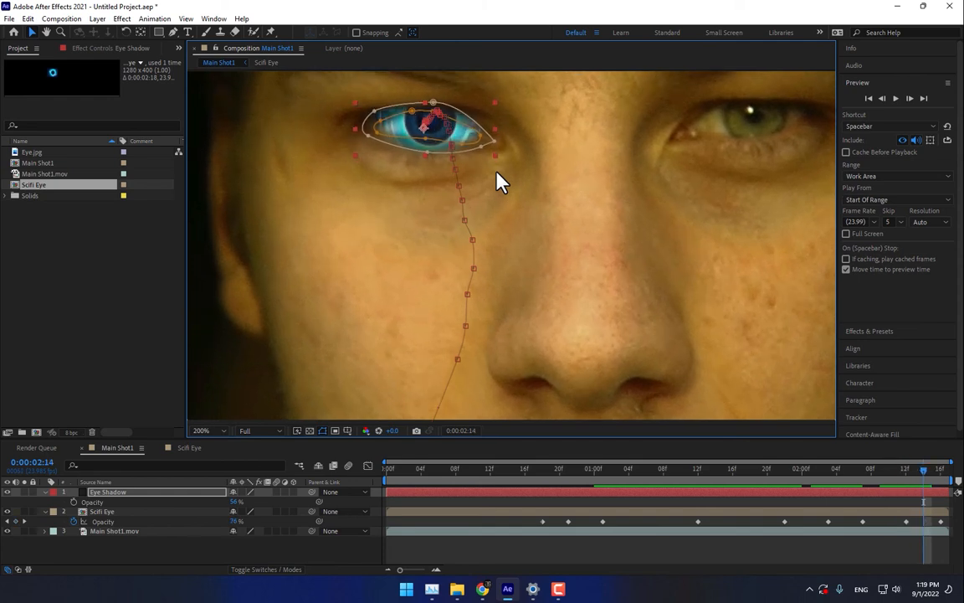
At 0:00:02:15, nudge the Eye Shadow layer down and slightly right so it sits on the eye.
{"action": "key", "text": "Page_Down"}
{"action": "key", "text": "Down"}
{"action": "key", "text": "Down"}
{"action": "key", "text": "Down"}
{"action": "key", "text": "Down"}
{"action": "key", "text": "Down"}
{"action": "key", "text": "Down"}
{"action": "key", "text": "Down"}
{"action": "key", "text": "Down"}
{"action": "key", "text": "Down"}
{"action": "key", "text": "Down"}
{"action": "key", "text": "Down"}
{"action": "key", "text": "Down"}
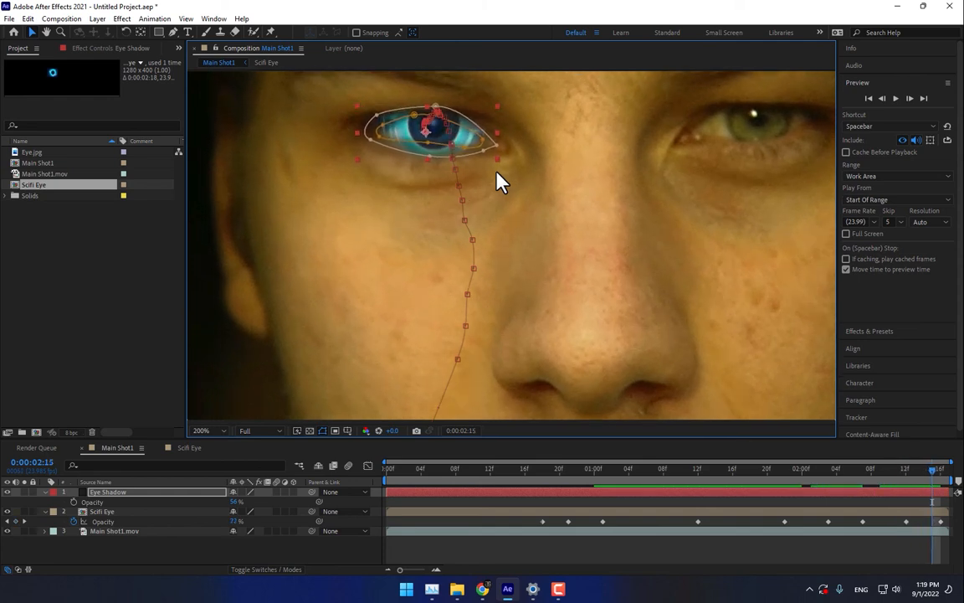
{"action": "key", "text": "Right"}
{"action": "key", "text": "Right"}
{"action": "key", "text": "Right"}
{"action": "key", "text": "Up"}
{"action": "key", "text": "Up"}
{"action": "key", "text": "Up"}
{"action": "key", "text": "Up"}
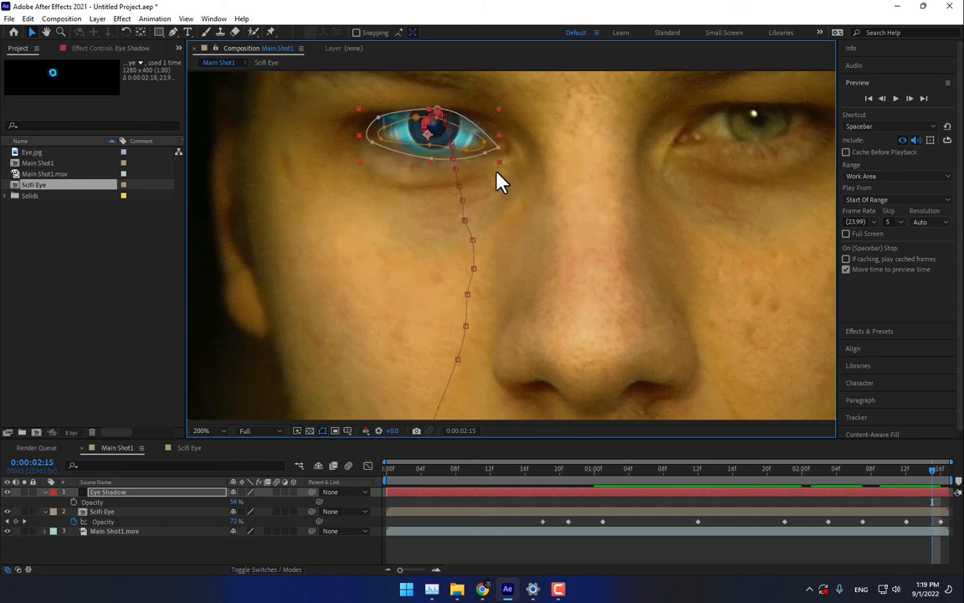
Check the last frames, deselect the layer and scrub through the shot to review the Eye Shadow tracking.
{"action": "key", "text": "Page_Down"}
{"action": "key", "text": "Page_Down"}
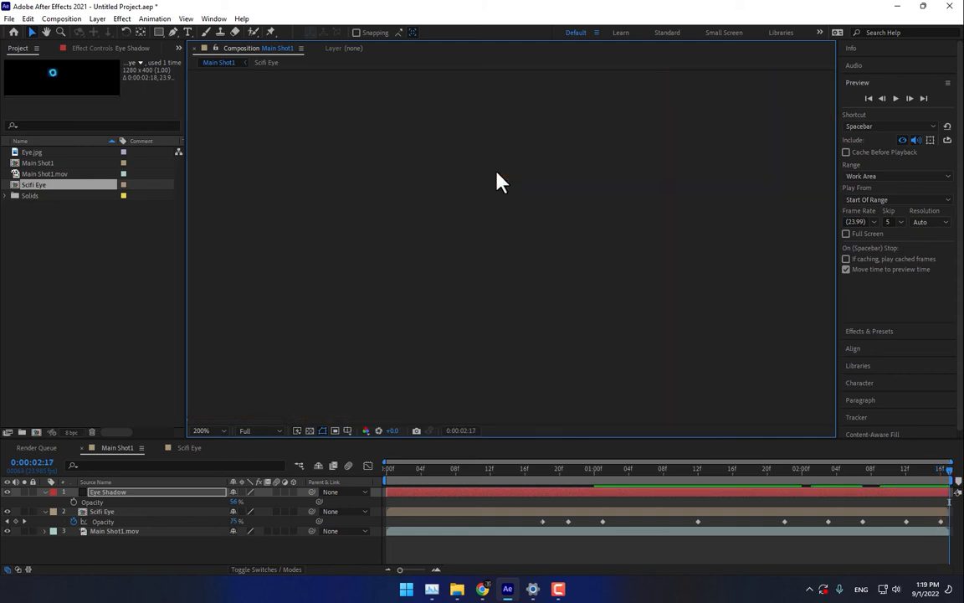
{"action": "key", "text": "Page_Up"}
{"action": "left_click", "coordinate": [604, 559]}
{"action": "scroll", "coordinate": [564, 381], "scroll_direction": "down", "scroll_amount": 1}
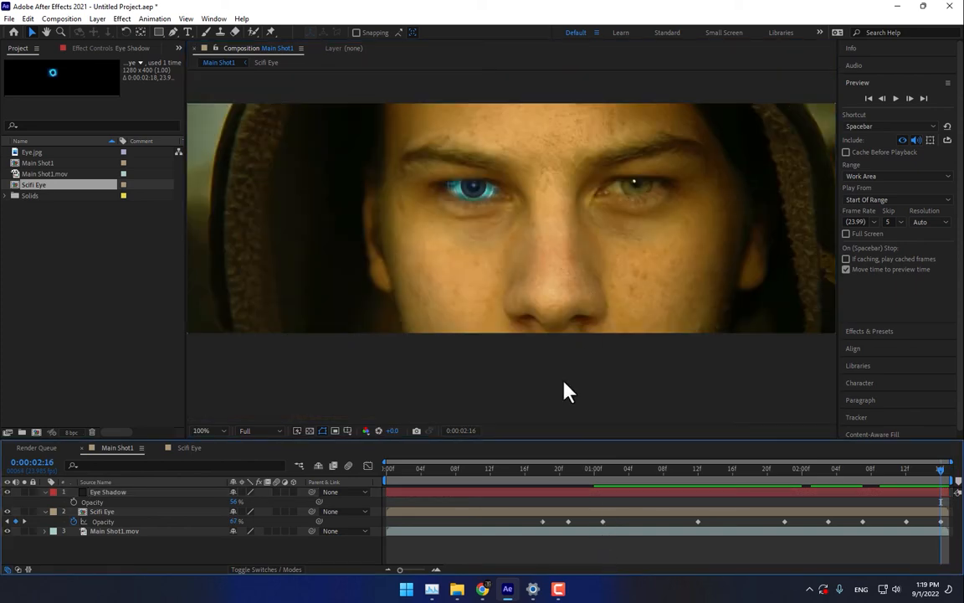
{"action": "left_click_drag", "start_coordinate": [497, 485], "coordinate": [896, 498]}
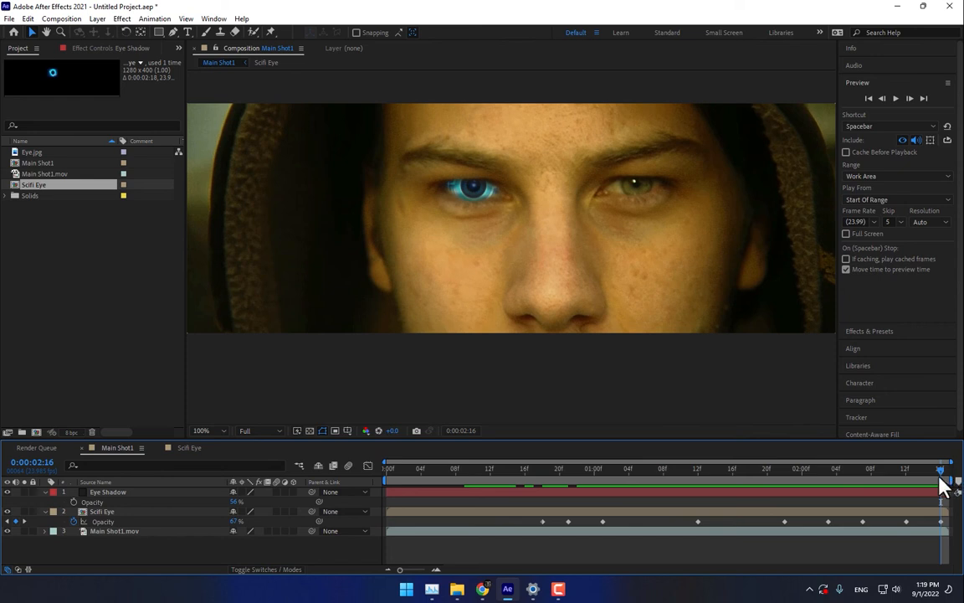
At 0:00:01:22, try the Eye Shadow layer's Opacity at 100% and at 40%.
{"action": "left_click_drag", "start_coordinate": [941, 483], "coordinate": [784, 494]}
{"action": "left_click", "coordinate": [111, 493]}
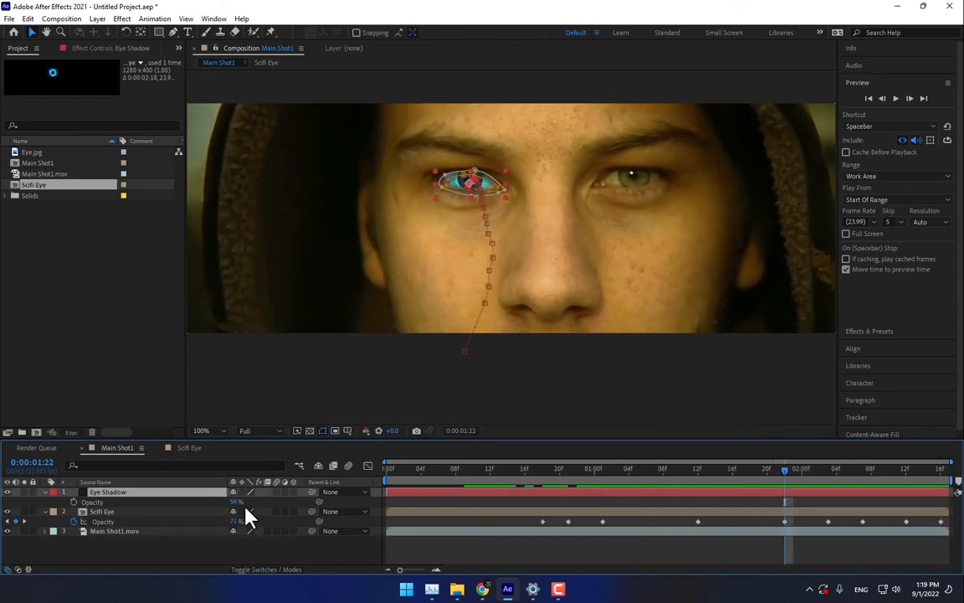
{"action": "left_click", "coordinate": [469, 557]}
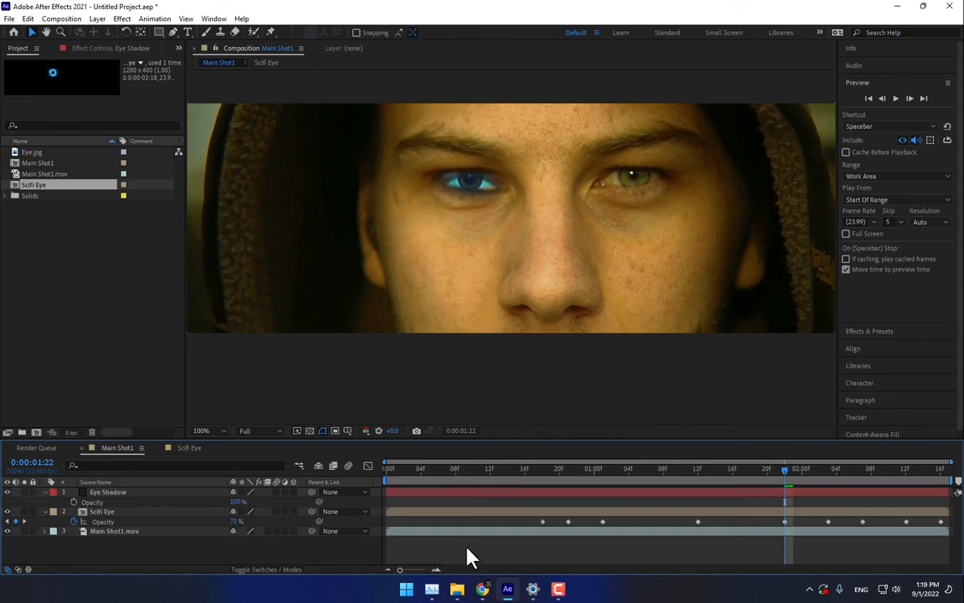
{"action": "left_click_drag", "start_coordinate": [241, 506], "coordinate": [219, 507]}
{"action": "left_click", "coordinate": [480, 559]}
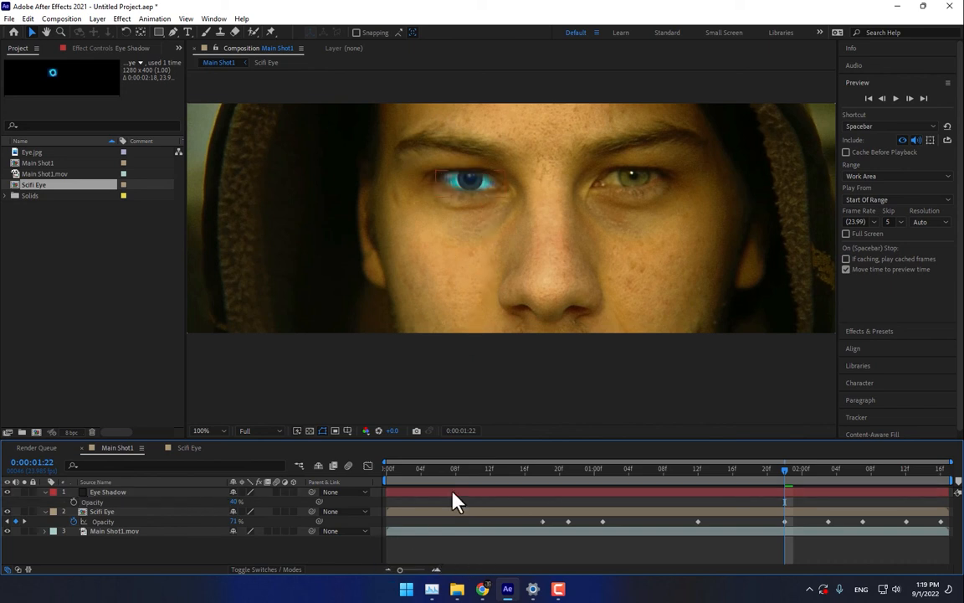
At 0:00:00:02, set the Eye Shadow layer's Opacity to 70% and start keyframing it.
{"action": "left_click_drag", "start_coordinate": [513, 499], "coordinate": [404, 501]}
{"action": "left_click", "coordinate": [148, 494]}
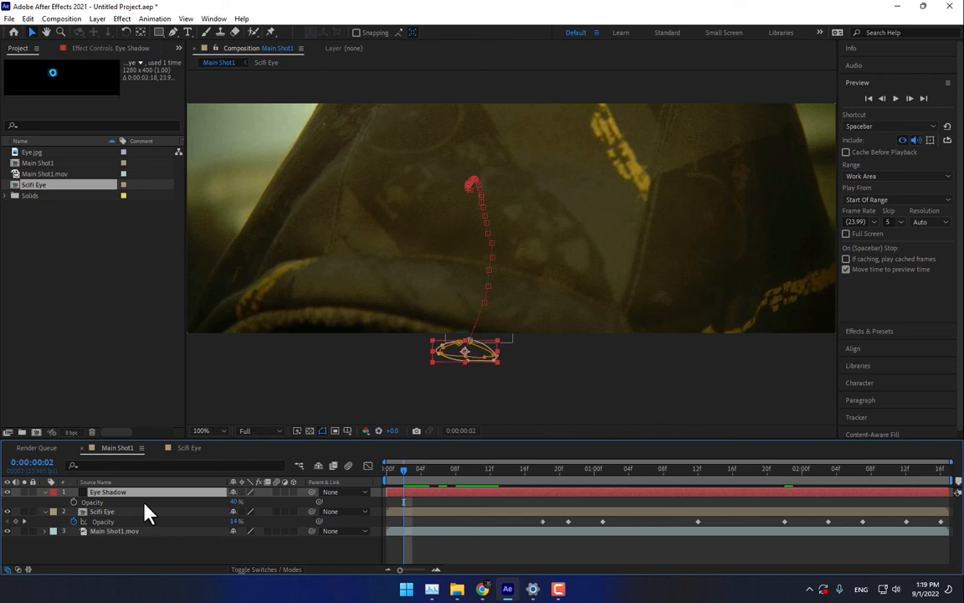
{"action": "left_click_drag", "start_coordinate": [233, 502], "coordinate": [254, 504]}
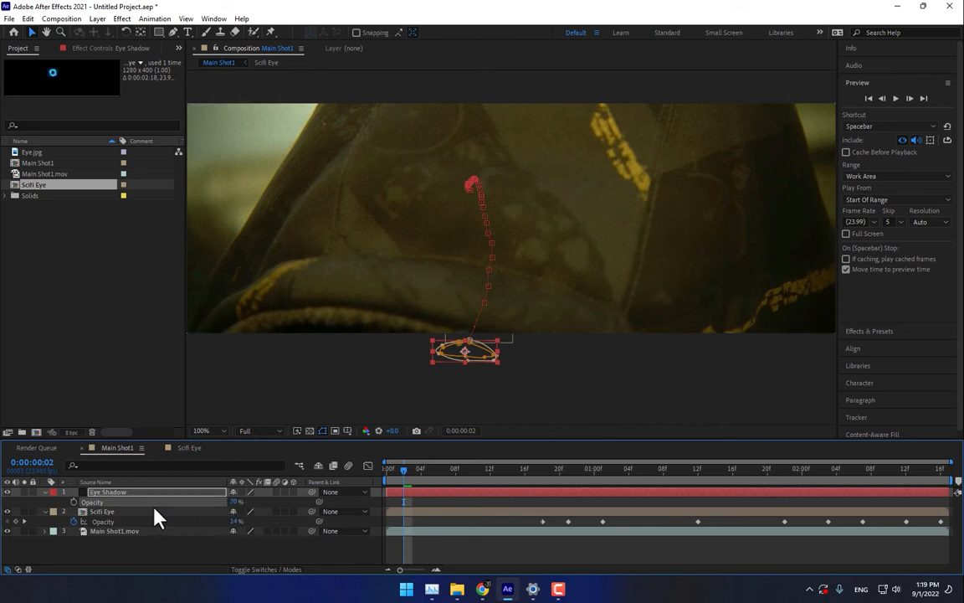
Keyframe a lower Eye Shadow Opacity at 0:00:00:20 and 20% at 0:00:01:02.
{"action": "left_click_drag", "start_coordinate": [519, 490], "coordinate": [557, 491]}
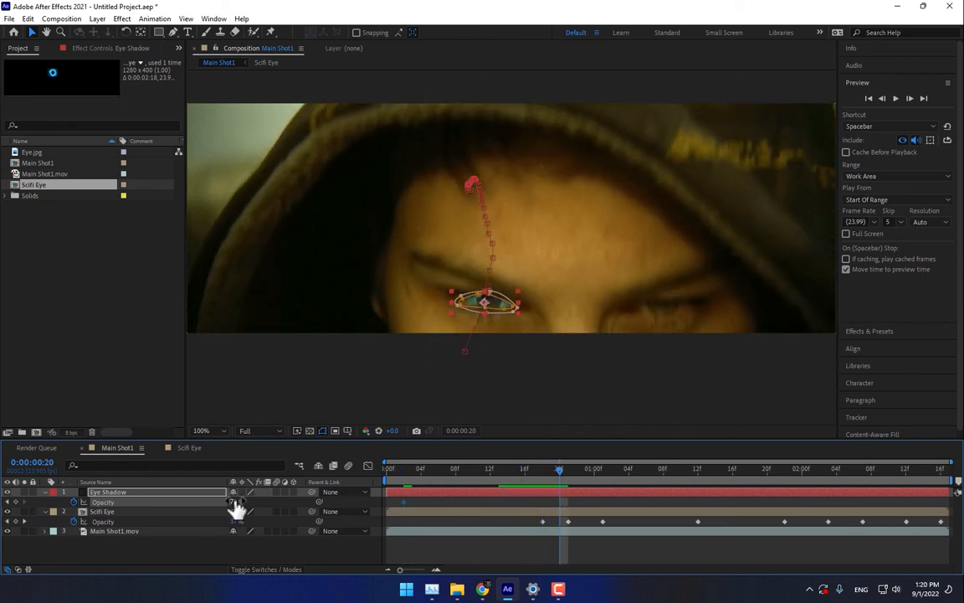
{"action": "left_click_drag", "start_coordinate": [237, 506], "coordinate": [219, 502]}
{"action": "left_click_drag", "start_coordinate": [560, 473], "coordinate": [611, 478]}
{"action": "left_click_drag", "start_coordinate": [234, 502], "coordinate": [219, 502]}
Keyframe the Eye Shadow Opacity slightly higher at 0:00:01:12, to 65% at 0:00:02:01 and to 38% at 0:00:02:16.
{"action": "left_click_drag", "start_coordinate": [642, 473], "coordinate": [701, 488]}
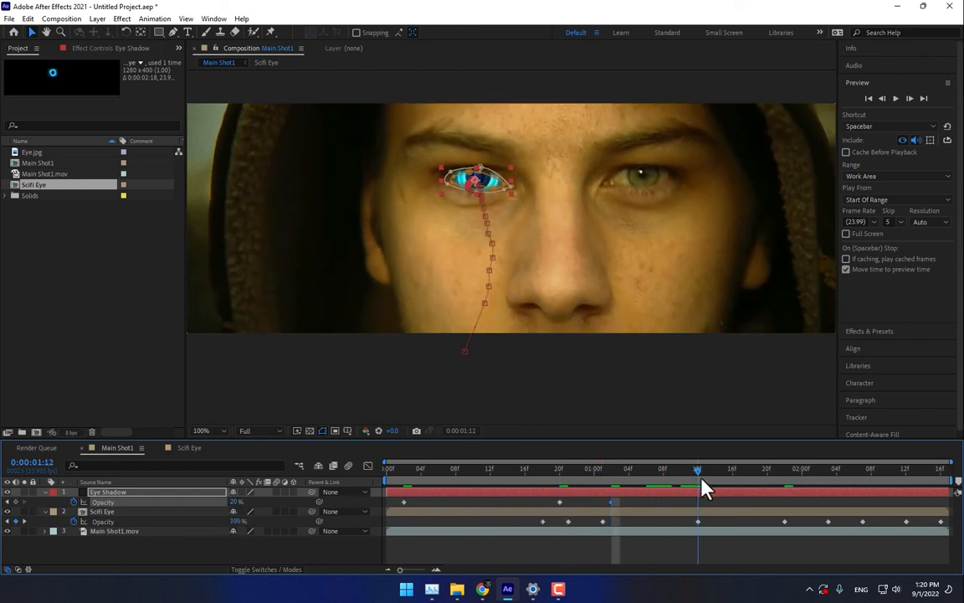
{"action": "left_click_drag", "start_coordinate": [236, 502], "coordinate": [244, 502]}
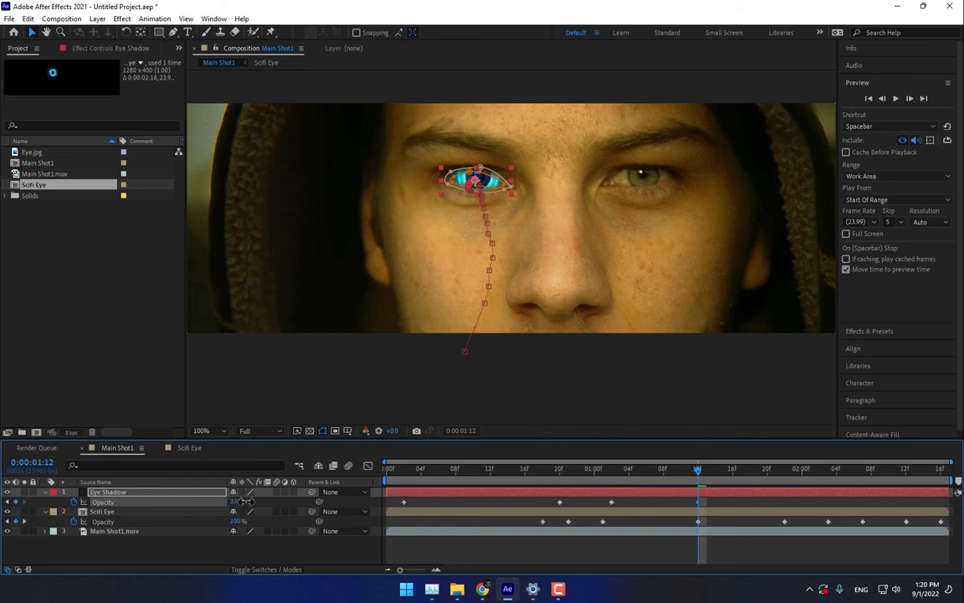
{"action": "left_click_drag", "start_coordinate": [733, 487], "coordinate": [811, 482]}
{"action": "left_click_drag", "start_coordinate": [239, 503], "coordinate": [248, 502]}
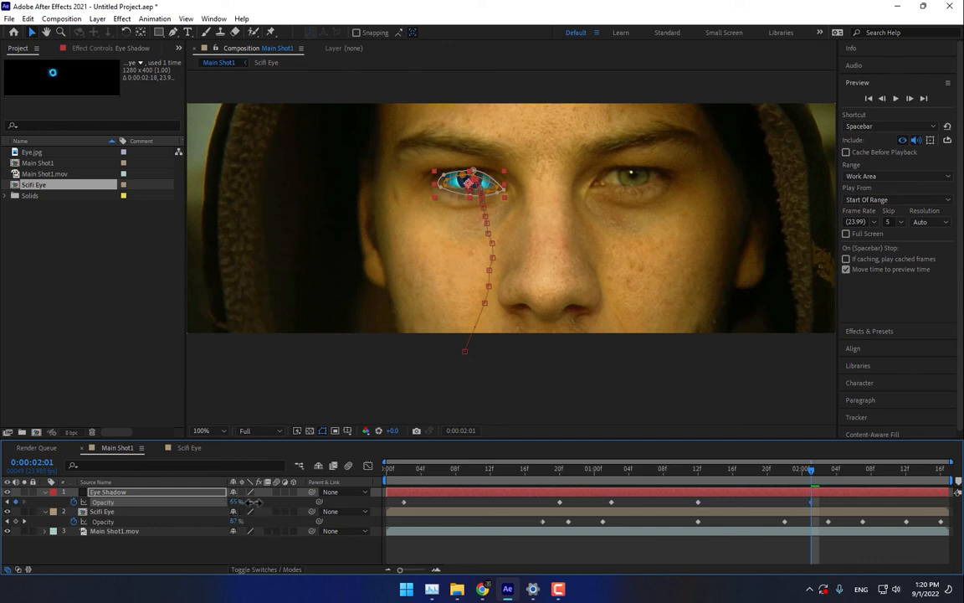
{"action": "left_click", "coordinate": [864, 486]}
{"action": "left_click", "coordinate": [939, 486]}
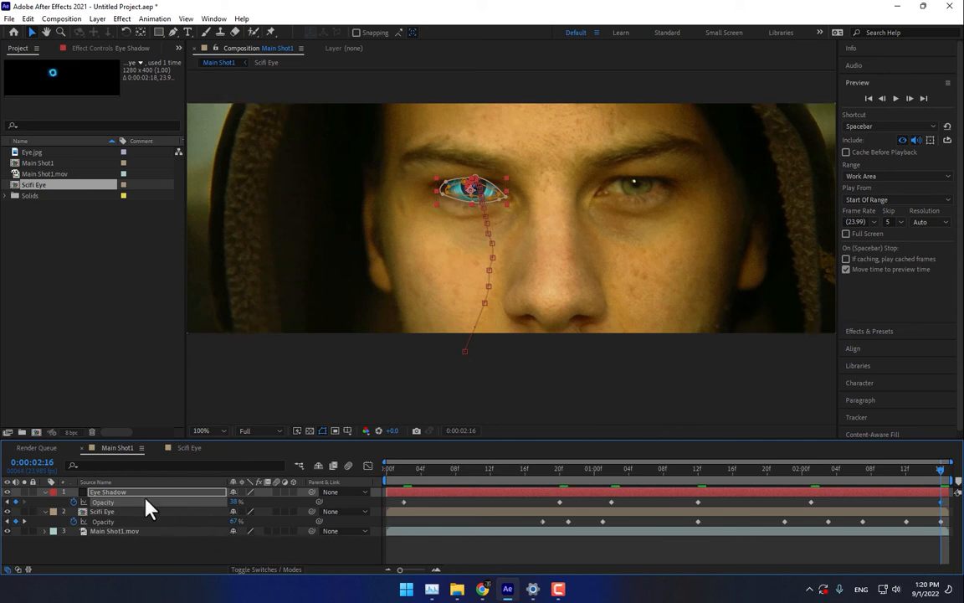
Set both Eye Shadow masks' feather to 10 pixels, with expansion at 1.9 pixels for Mask 1 and 10.8 pixels for Mask 2.
{"action": "key", "text": "m"}
{"action": "key", "text": "m"}
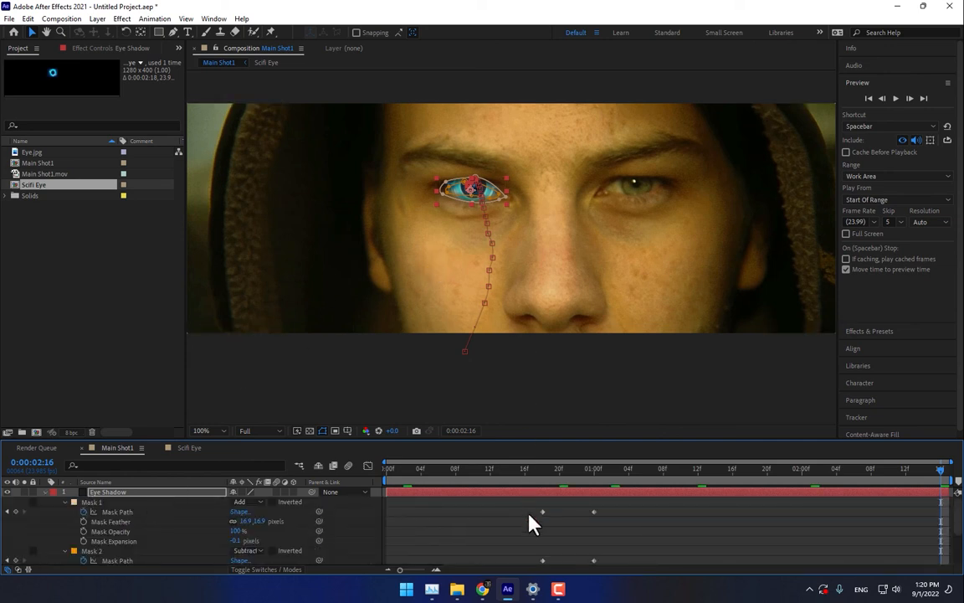
{"action": "left_click_drag", "start_coordinate": [630, 472], "coordinate": [759, 483]}
{"action": "scroll", "coordinate": [506, 233], "scroll_direction": "up", "scroll_amount": 2}
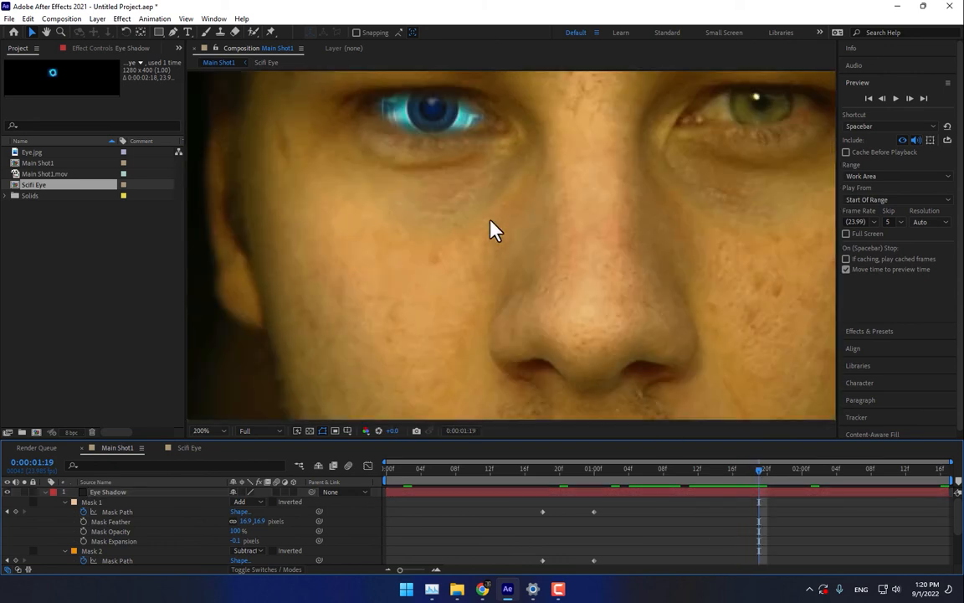
{"action": "left_click_drag", "start_coordinate": [491, 230], "coordinate": [522, 273]}
{"action": "scroll", "coordinate": [302, 529], "scroll_direction": "down", "scroll_amount": 2}
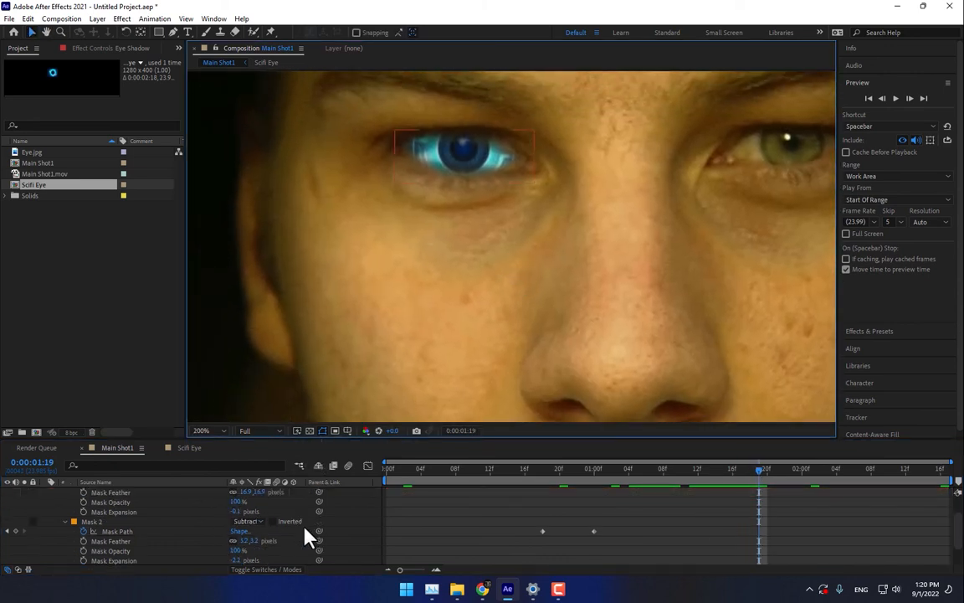
{"action": "left_click_drag", "start_coordinate": [256, 541], "coordinate": [244, 559]}
{"action": "mouse_move", "coordinate": [237, 511]}
{"action": "left_mouse_down"}
{"action": "mouse_move", "coordinate": [221, 512]}
{"action": "mouse_move", "coordinate": [239, 514]}
{"action": "mouse_move", "coordinate": [250, 495]}
{"action": "left_mouse_up"}
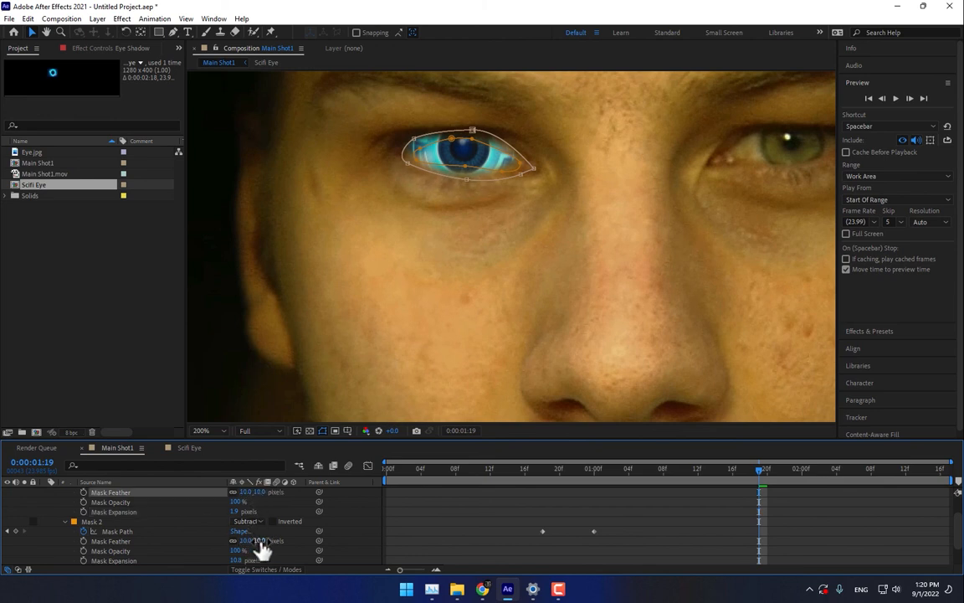
Set the Mask Feather of the Eye Shadow layer's Mask 2 to 12 pixels.
{"action": "left_click_drag", "start_coordinate": [258, 541], "coordinate": [253, 541]}
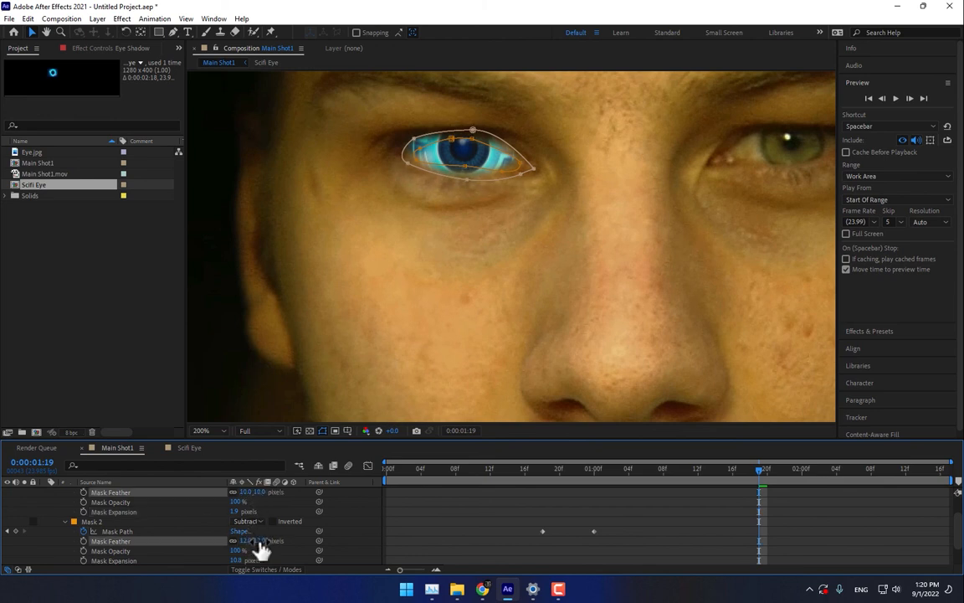
{"action": "left_click", "coordinate": [459, 548]}
{"action": "scroll", "coordinate": [505, 350], "scroll_direction": "down", "scroll_amount": 1}
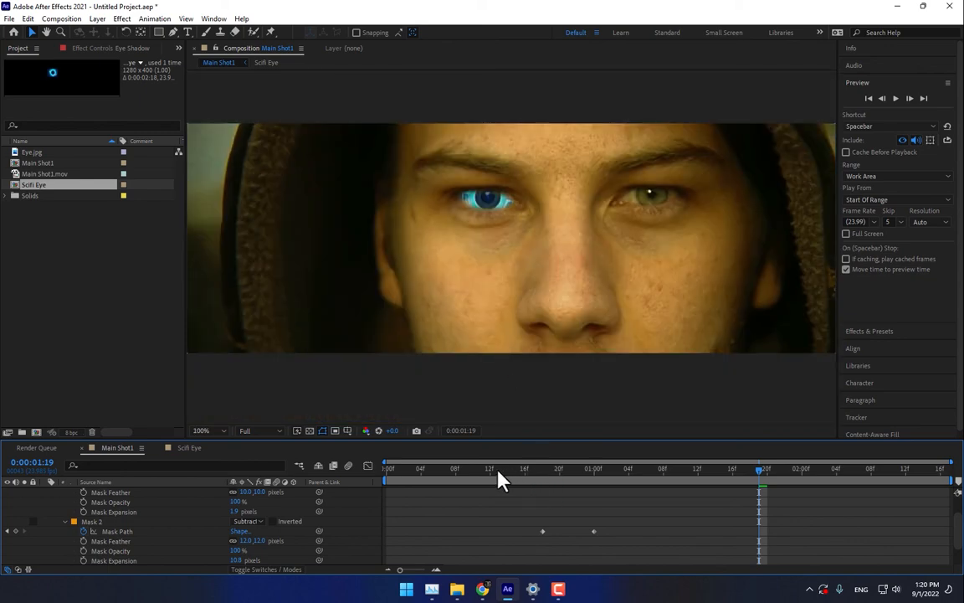
Play and scrub through Main Shot1 with the whole frame in view to check how the eye and shadow blend.
{"action": "key", "text": "space"}
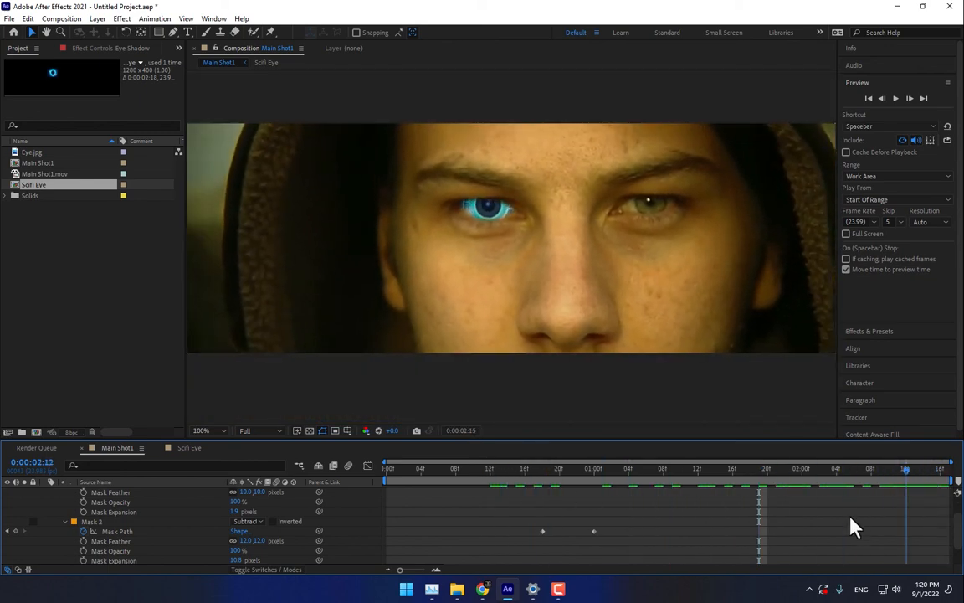
{"action": "left_click_drag", "start_coordinate": [851, 516], "coordinate": [715, 486]}
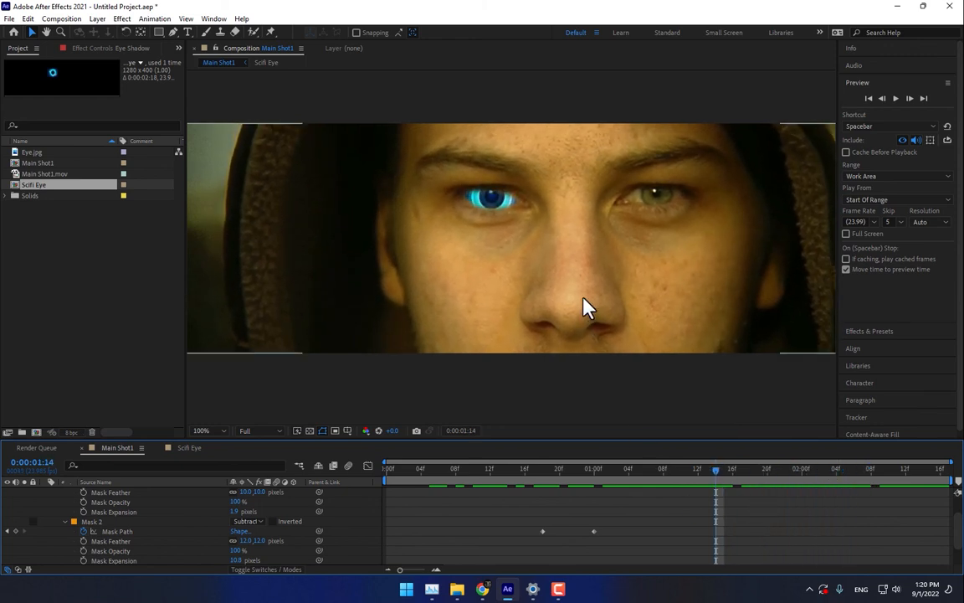
{"action": "left_click", "coordinate": [201, 431]}
{"action": "left_click", "coordinate": [210, 225]}
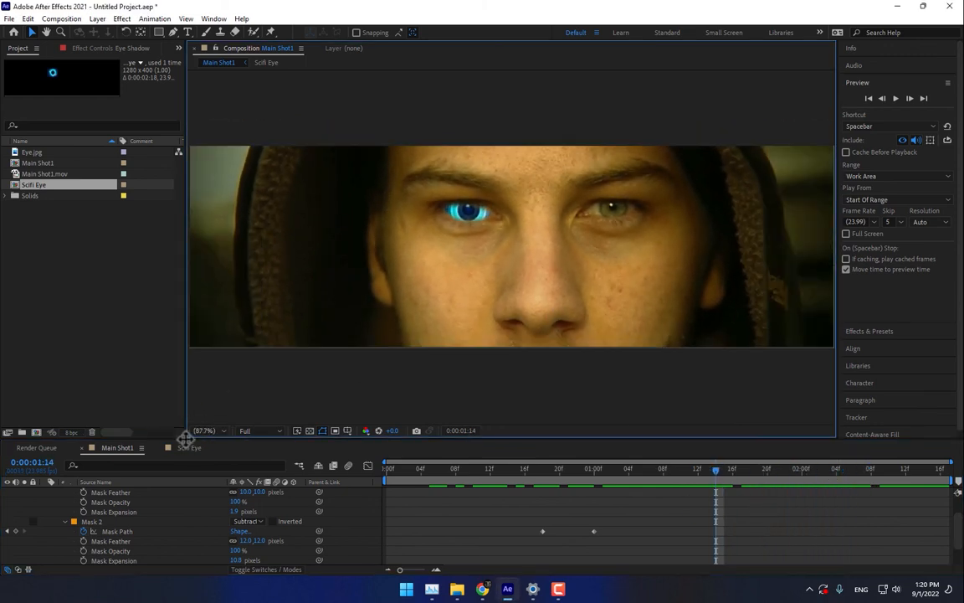
{"action": "left_click_drag", "start_coordinate": [186, 438], "coordinate": [134, 485]}
{"action": "key", "text": "comma"}
{"action": "key", "text": "comma"}
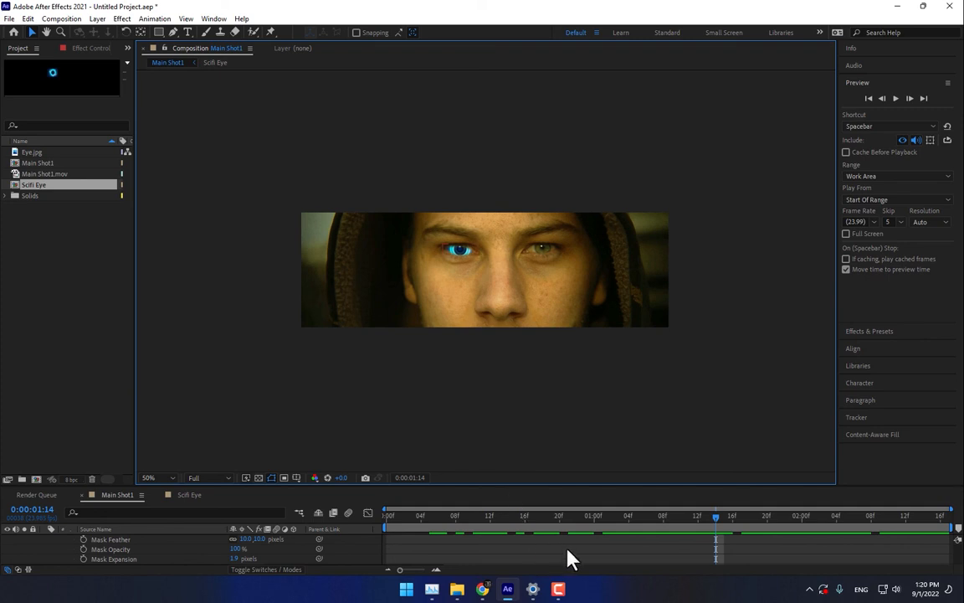
{"action": "left_click_drag", "start_coordinate": [409, 518], "coordinate": [734, 493]}
Pre-compose the Eye Shadow and Scifi Eye layers into a new composition named Eye Mask Vfx.
{"action": "scroll", "coordinate": [159, 542], "scroll_direction": "up", "scroll_amount": 3}
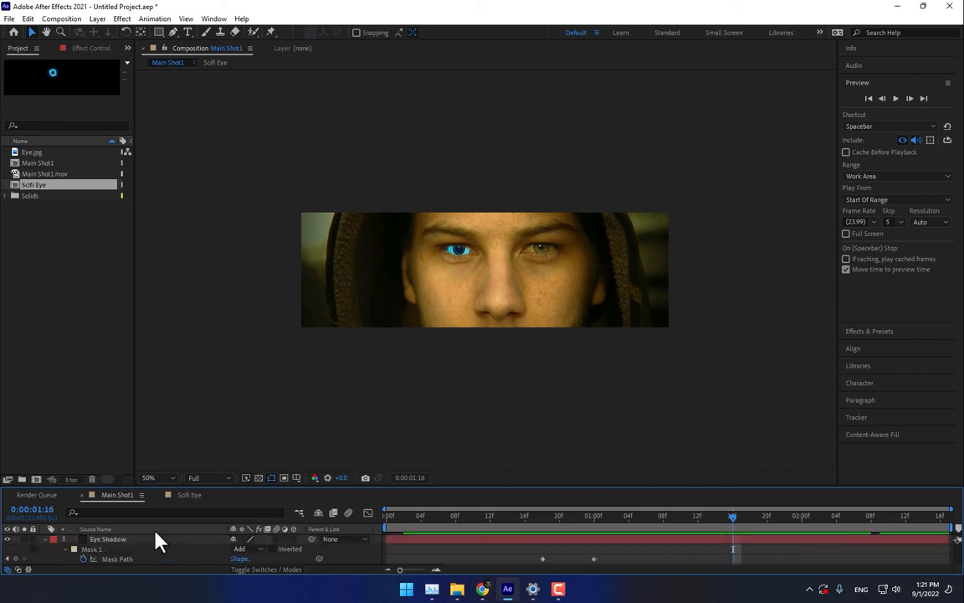
{"action": "left_click_drag", "start_coordinate": [212, 486], "coordinate": [220, 416]}
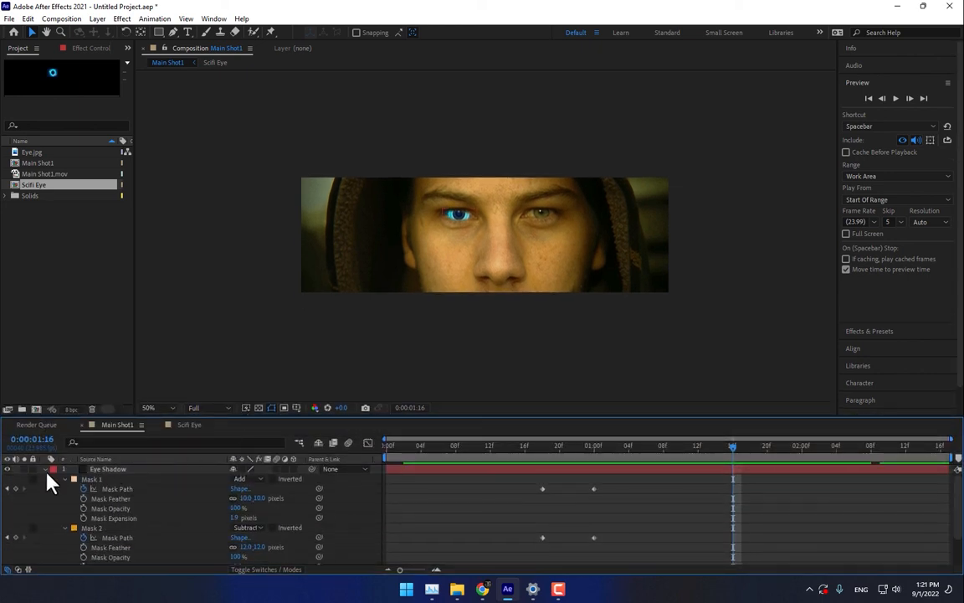
{"action": "left_click", "coordinate": [46, 469]}
{"action": "left_click", "coordinate": [108, 480]}
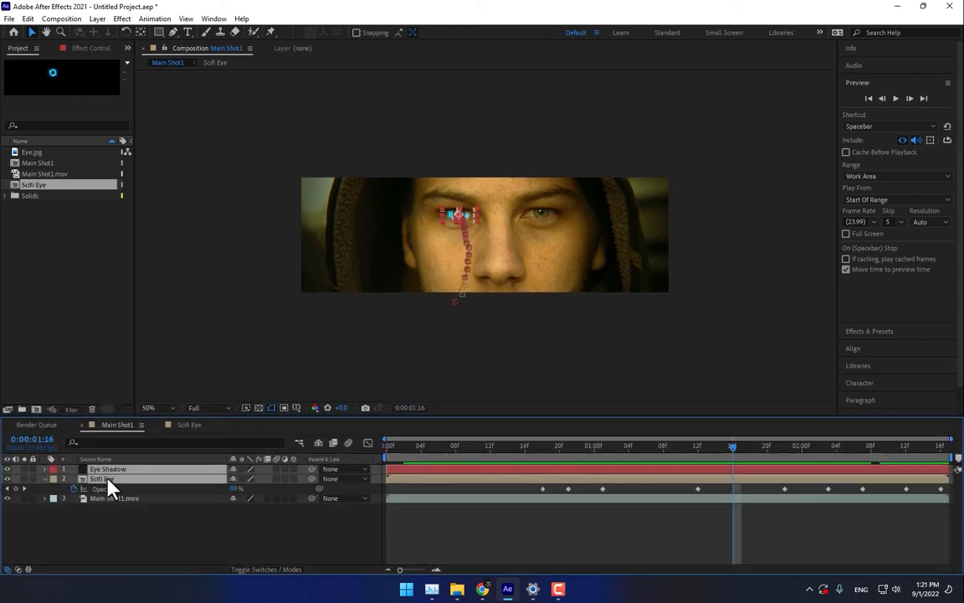
{"action": "right_click", "coordinate": [107, 483]}
{"action": "left_click", "coordinate": [152, 413]}
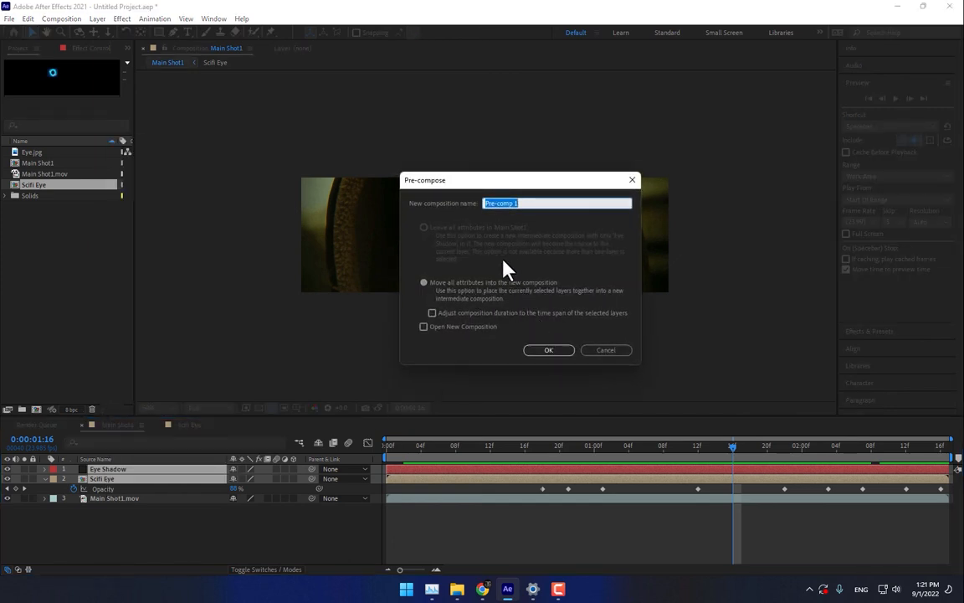
{"action": "type", "text": "Eye Mac"}
{"action": "key", "text": "BackSpace"}
{"action": "type", "text": "ask Vfx"}
{"action": "key", "text": "Return"}
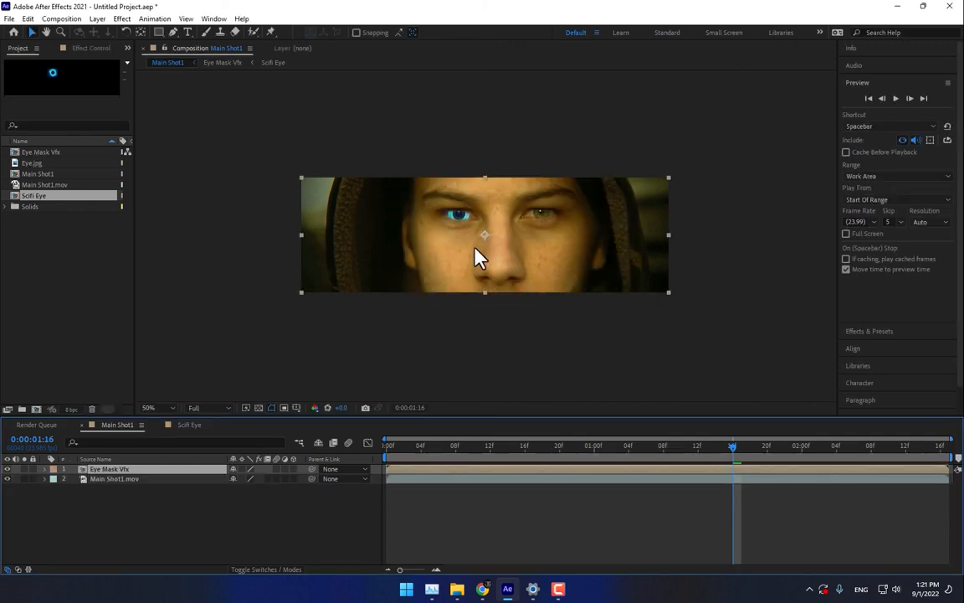
Apply the Trapcode Shine effect to the Eye Mask Vfx layer and place its source point on the sci-fi eye's pupil.
{"action": "left_click", "coordinate": [874, 331]}
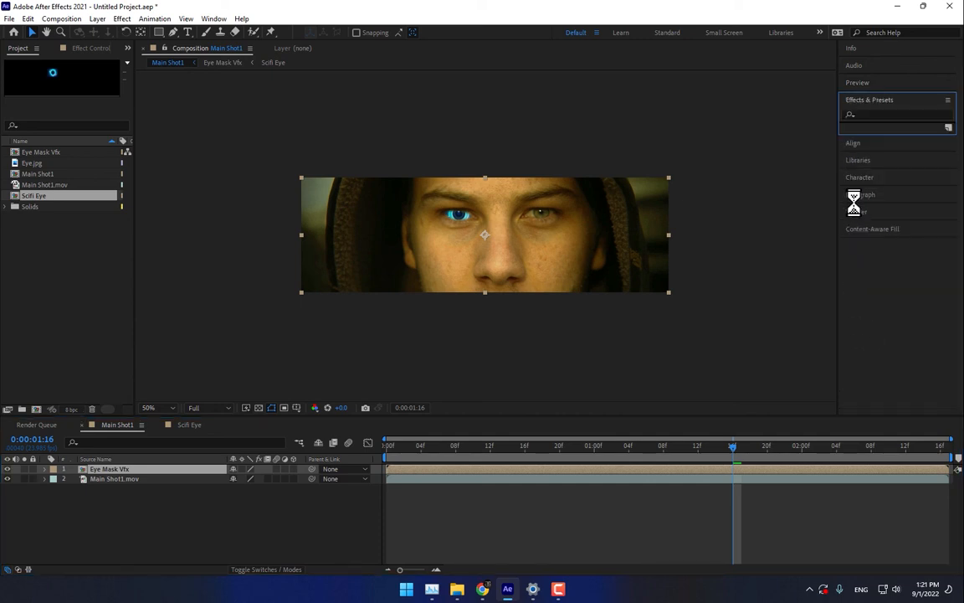
{"action": "left_click", "coordinate": [892, 114]}
{"action": "type", "text": "shine"}
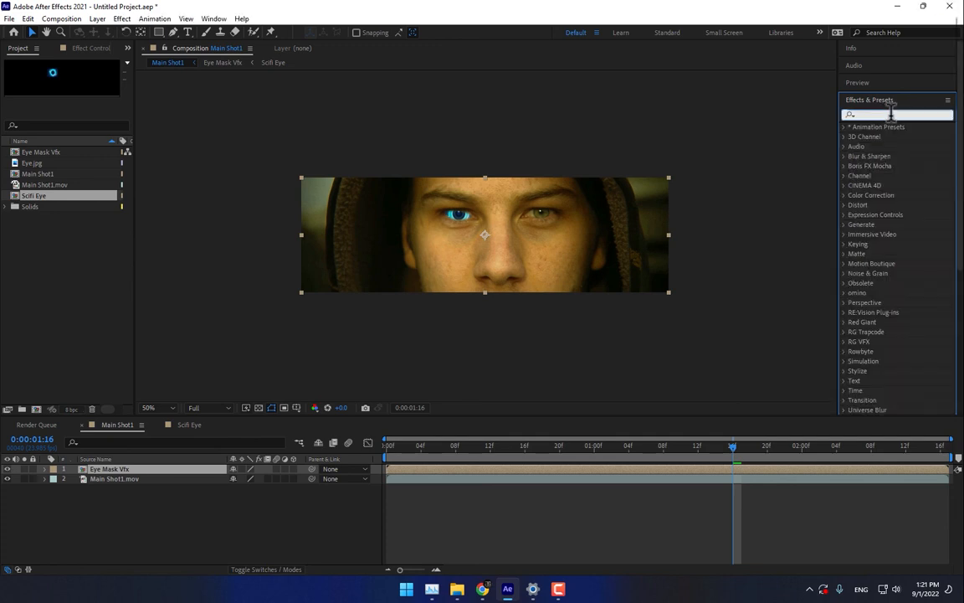
{"action": "left_click_drag", "start_coordinate": [876, 176], "coordinate": [427, 247]}
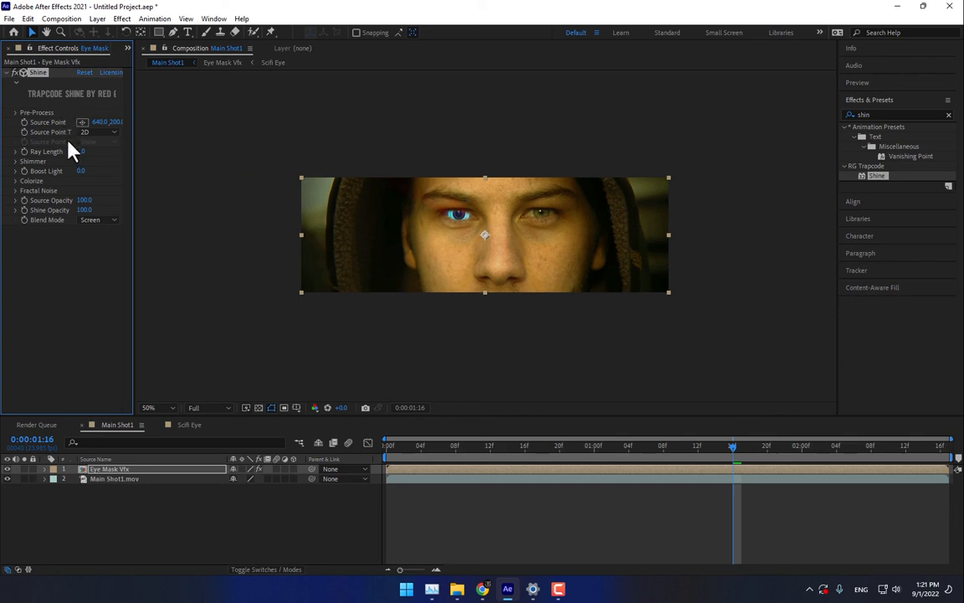
{"action": "scroll", "coordinate": [435, 227], "scroll_direction": "up", "scroll_amount": 1}
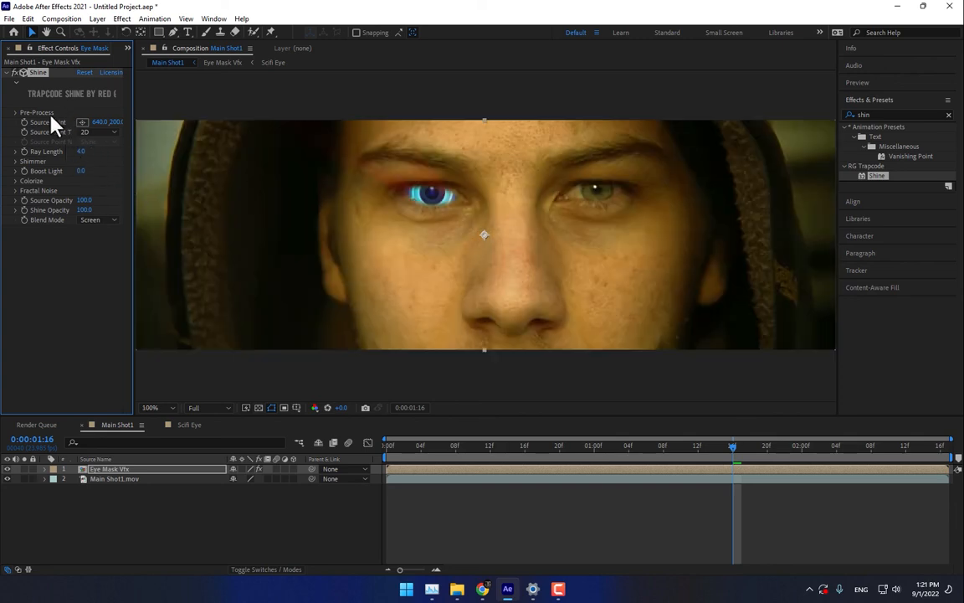
{"action": "left_click_drag", "start_coordinate": [482, 238], "coordinate": [453, 232]}
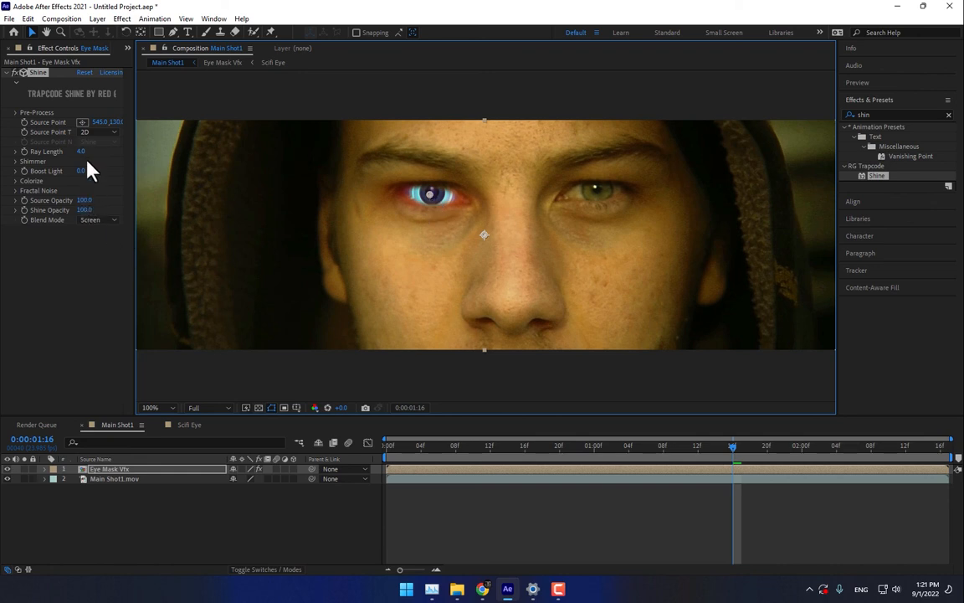
Colorize the Shine with Spirit, sample light blue from the eye for midtones and shadows, and set Ray Length and Boost Light to 2.7.
{"action": "left_click", "coordinate": [16, 181]}
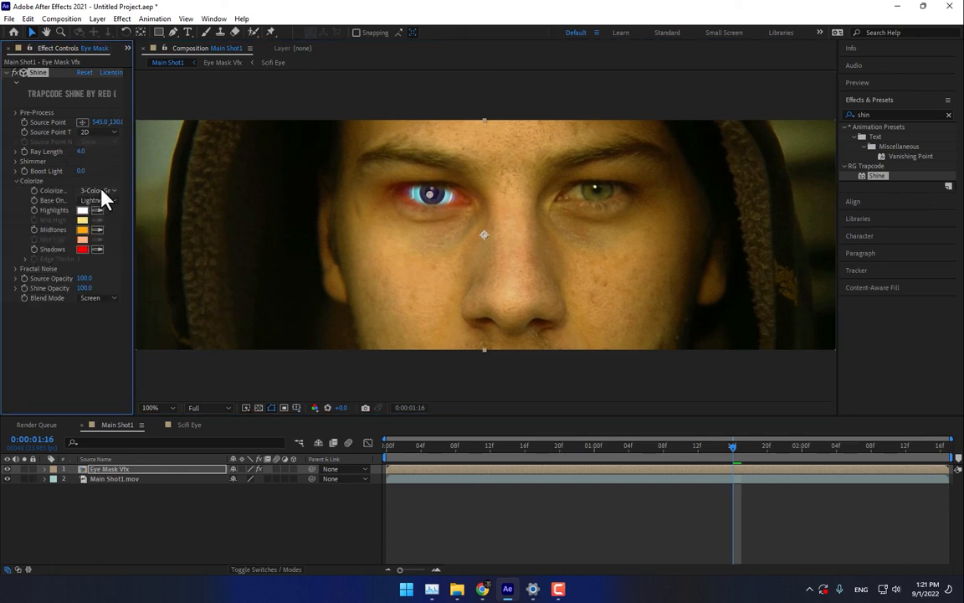
{"action": "left_click", "coordinate": [101, 192]}
{"action": "left_click", "coordinate": [137, 224]}
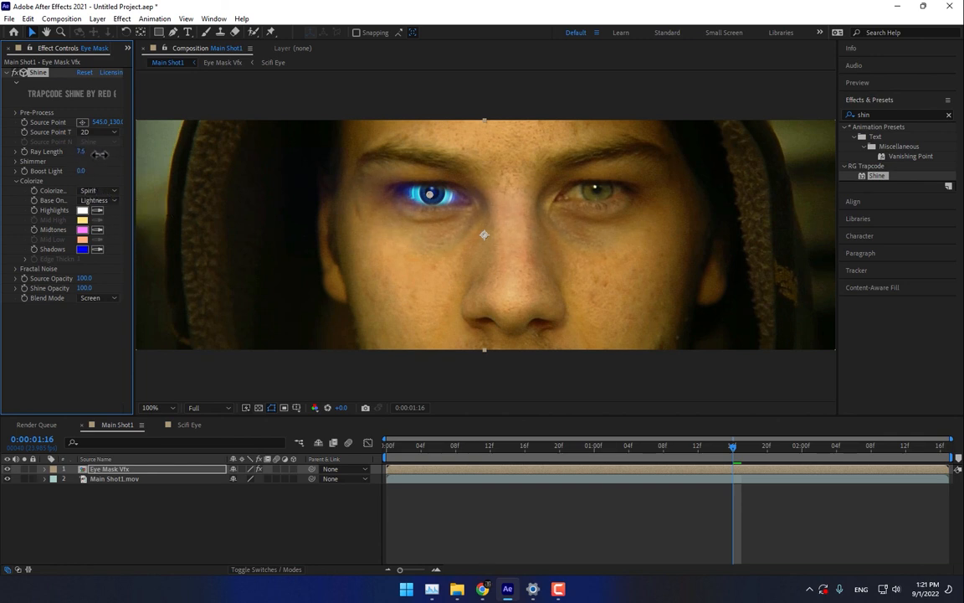
{"action": "left_click_drag", "start_coordinate": [81, 172], "coordinate": [103, 174]}
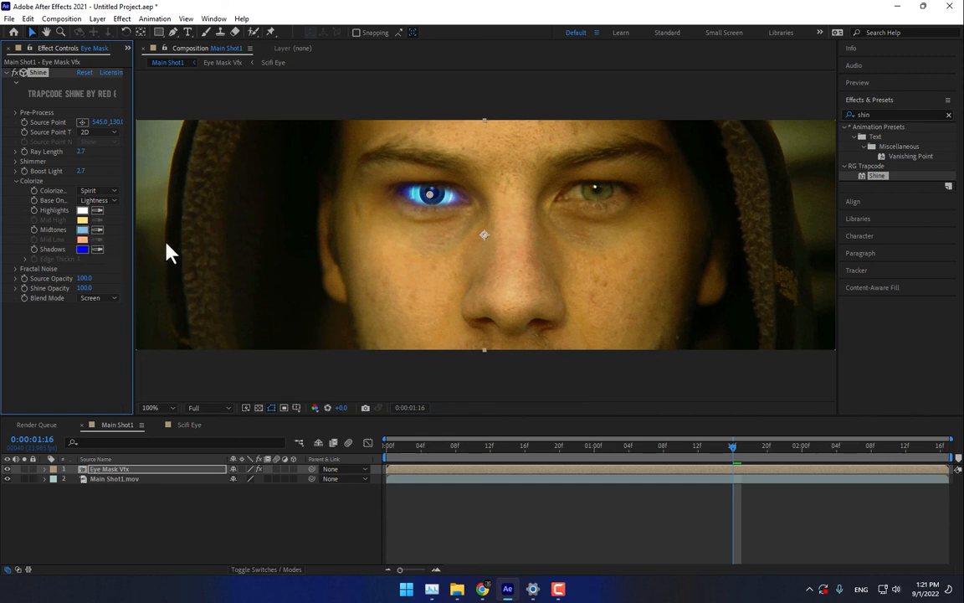
{"action": "left_click", "coordinate": [97, 249]}
{"action": "left_click", "coordinate": [453, 194]}
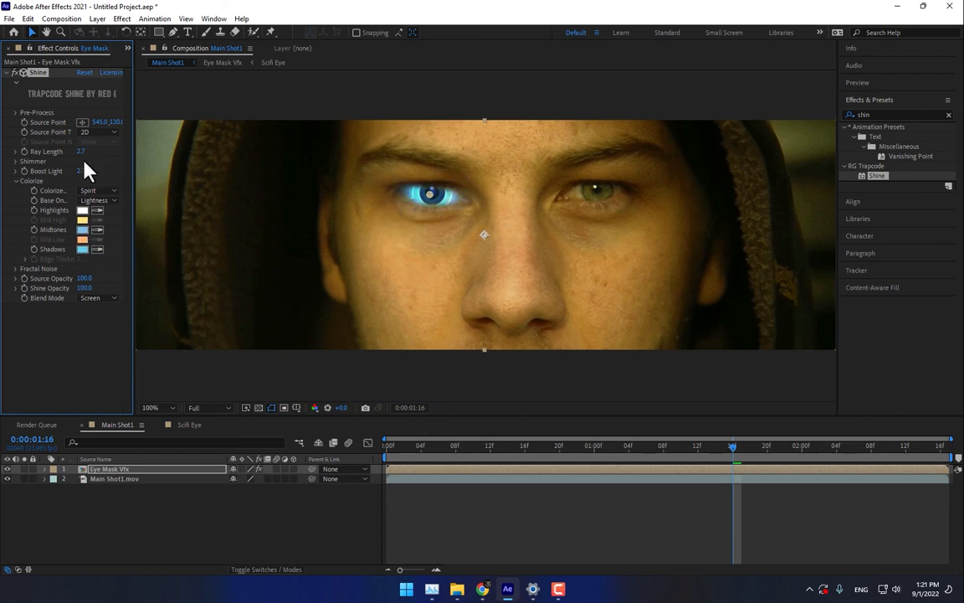
Raise the Shine's Boost Light to 5.3 and its Ray Length to 12.3, checking the rays at other frames.
{"action": "left_click_drag", "start_coordinate": [82, 171], "coordinate": [132, 156]}
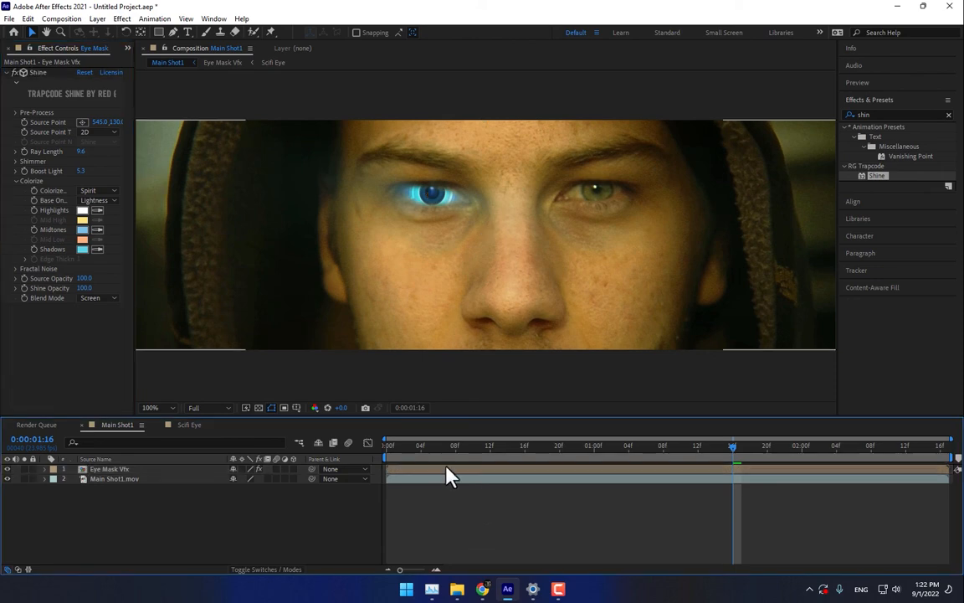
{"action": "left_click_drag", "start_coordinate": [436, 448], "coordinate": [741, 456]}
{"action": "left_click_drag", "start_coordinate": [718, 496], "coordinate": [742, 500]}
{"action": "left_click_drag", "start_coordinate": [81, 151], "coordinate": [107, 161]}
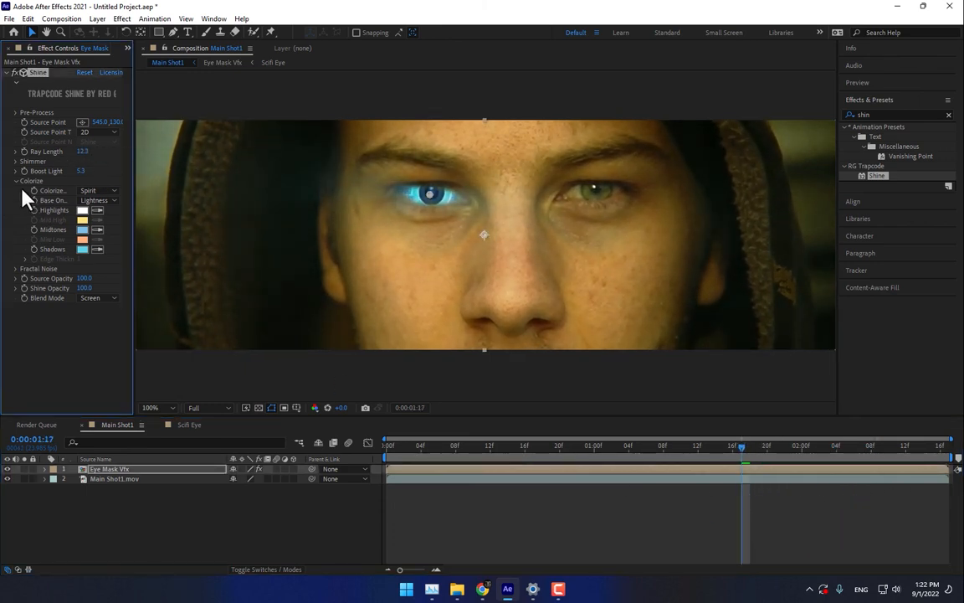
Set the Shine effect's Shimmer Amount to 249.
{"action": "left_click", "coordinate": [16, 162]}
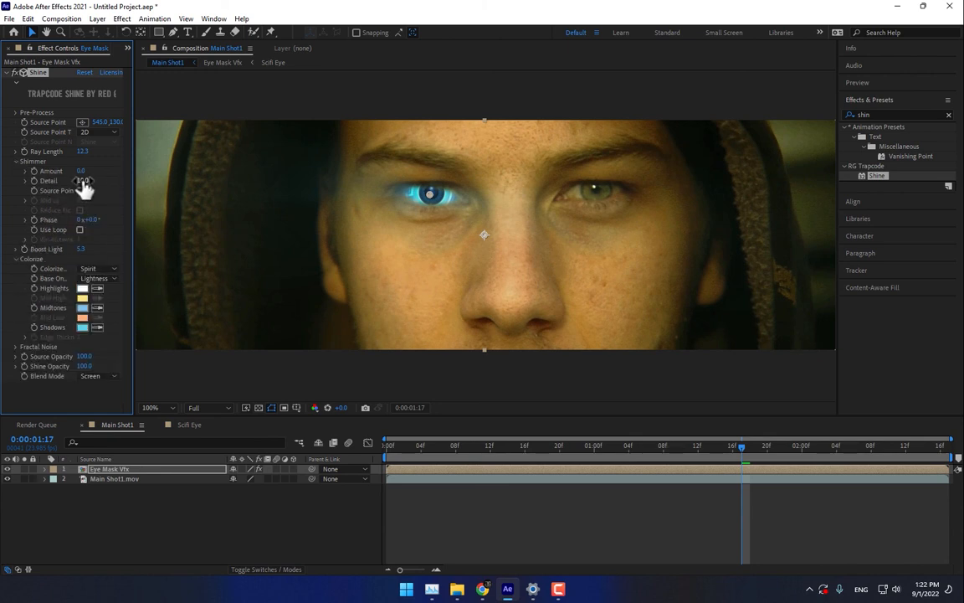
{"action": "left_click_drag", "start_coordinate": [109, 171], "coordinate": [173, 176]}
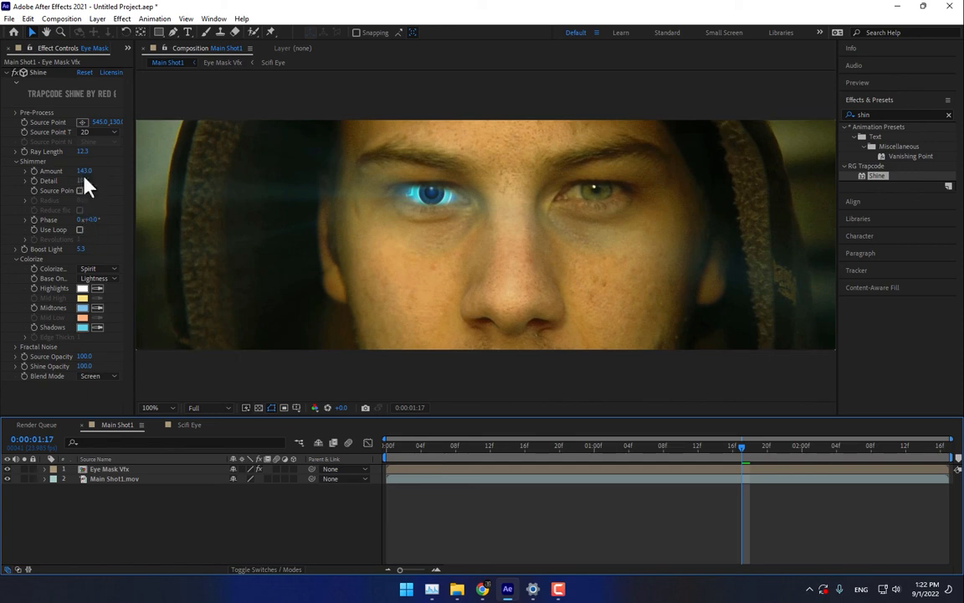
{"action": "left_click_drag", "start_coordinate": [84, 171], "coordinate": [228, 191]}
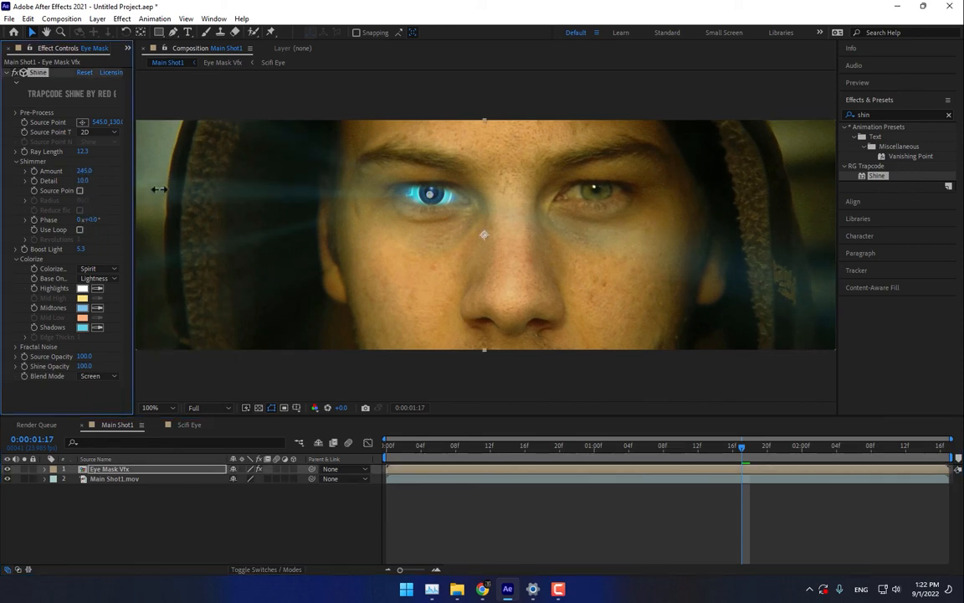
Scrub through Main Shot1 in an enlarged view to examine the shimmering light rays around the eye.
{"action": "left_click_drag", "start_coordinate": [392, 447], "coordinate": [923, 499]}
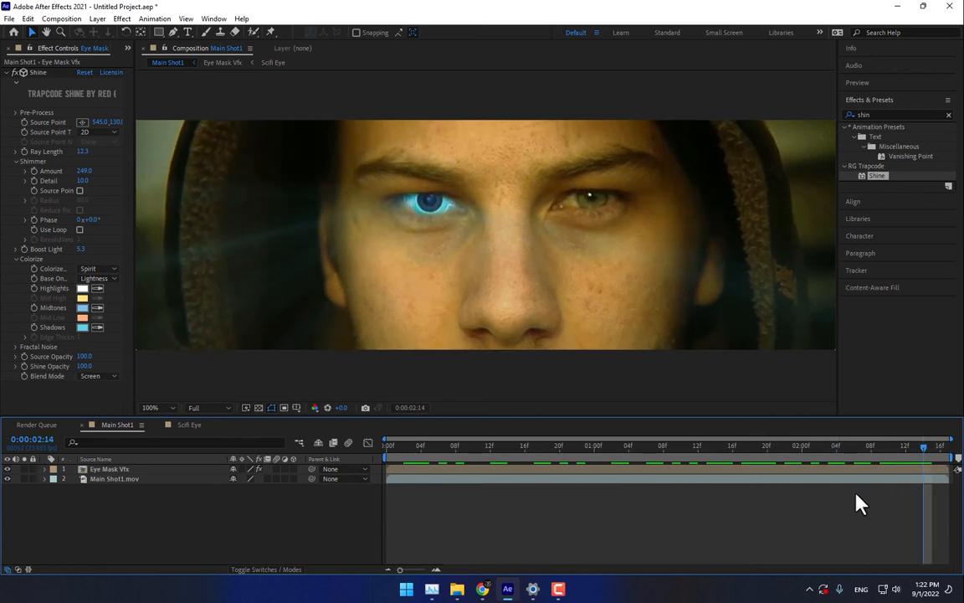
{"action": "left_click_drag", "start_coordinate": [386, 419], "coordinate": [387, 495]}
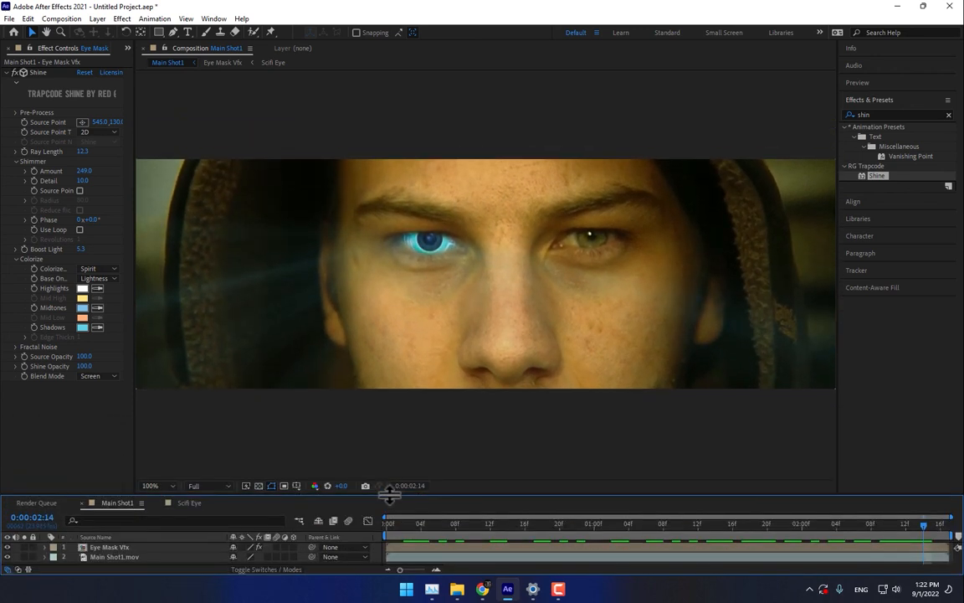
{"action": "left_click_drag", "start_coordinate": [401, 531], "coordinate": [718, 557]}
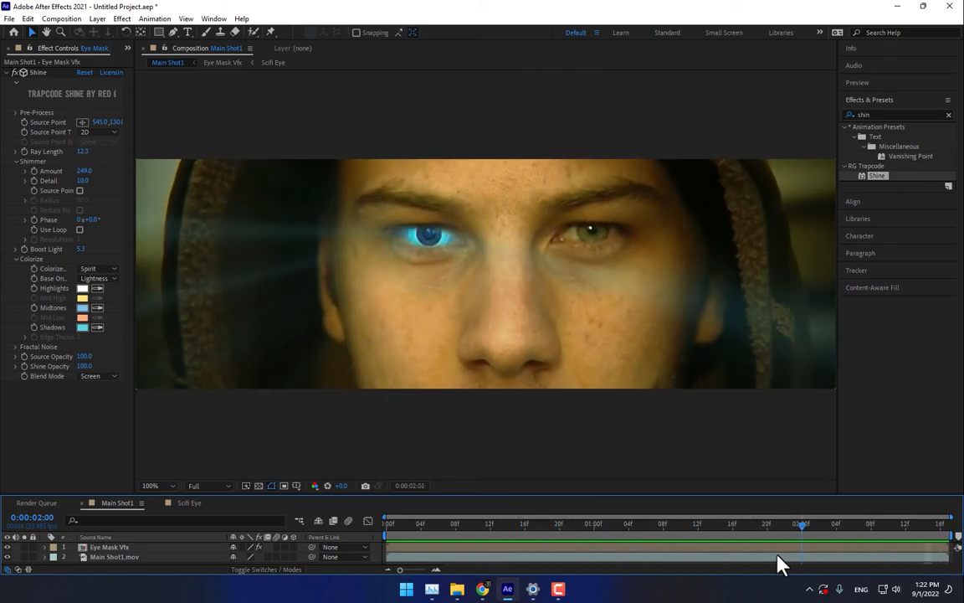
{"action": "left_click_drag", "start_coordinate": [778, 562], "coordinate": [695, 559]}
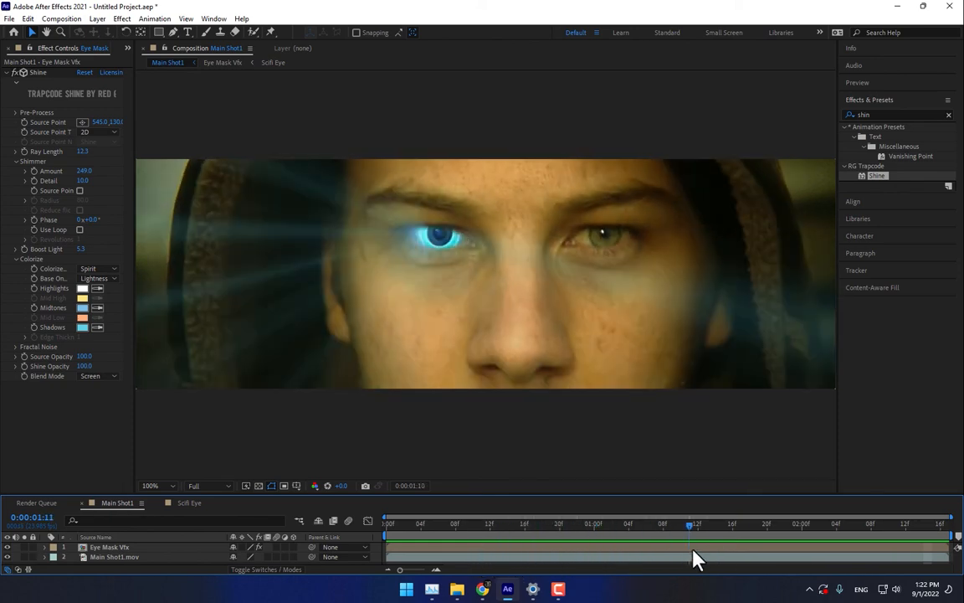
{"action": "left_click_drag", "start_coordinate": [941, 541], "coordinate": [827, 552]}
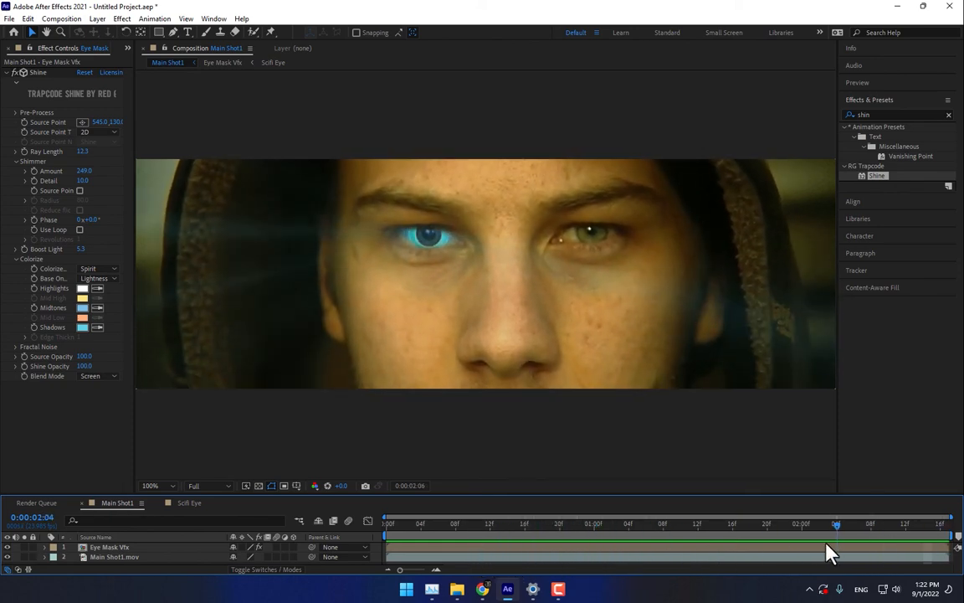
{"action": "left_click_drag", "start_coordinate": [657, 558], "coordinate": [726, 558]}
{"action": "left_click_drag", "start_coordinate": [855, 543], "coordinate": [878, 541]}
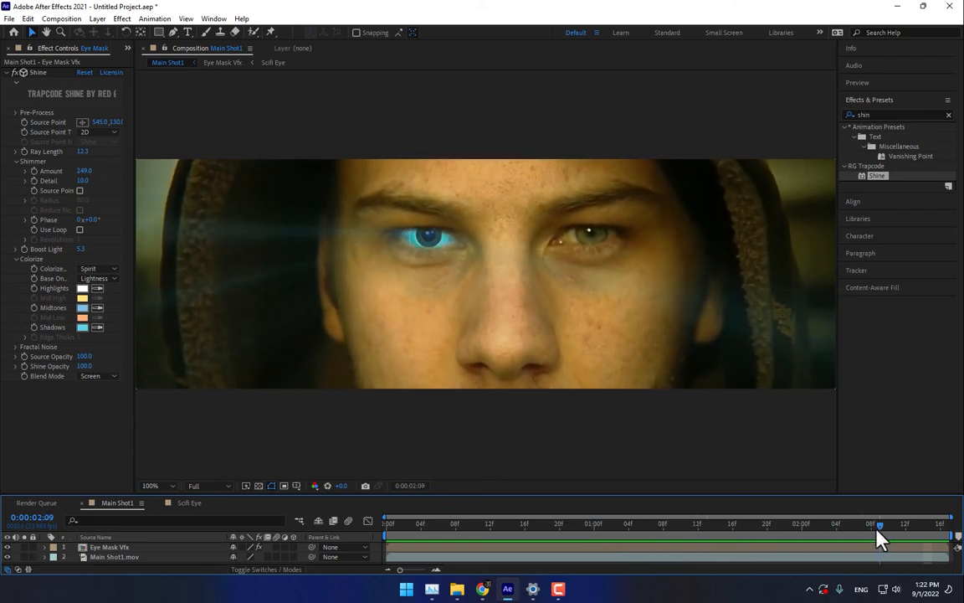